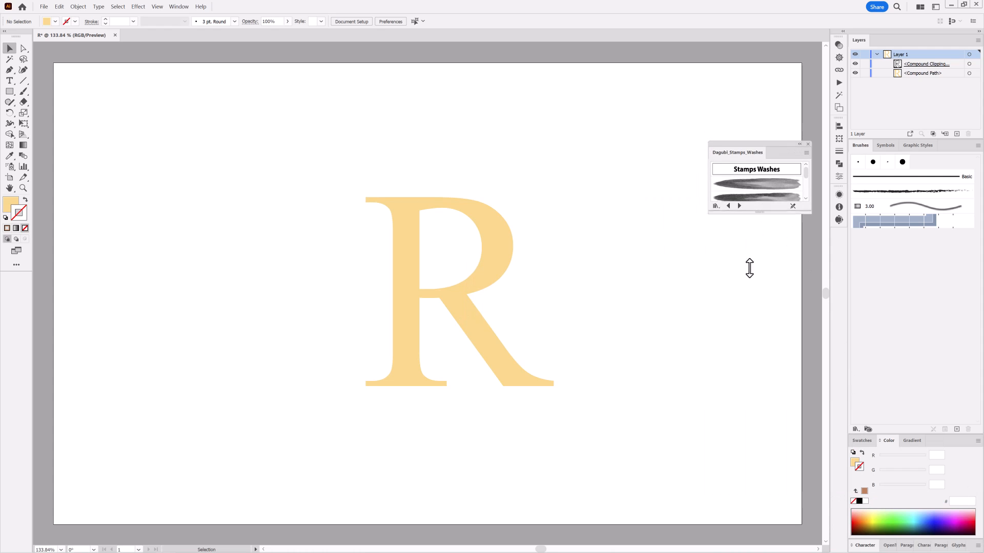
# Choose a soft wash brush from the Dagubi_Stamps_Washes library with a 6 pt stroke in light orange, RGB 255, 208, 114
pyautogui.scroll(-3, 761, 358)
pyautogui.scroll(-3, 763, 358)
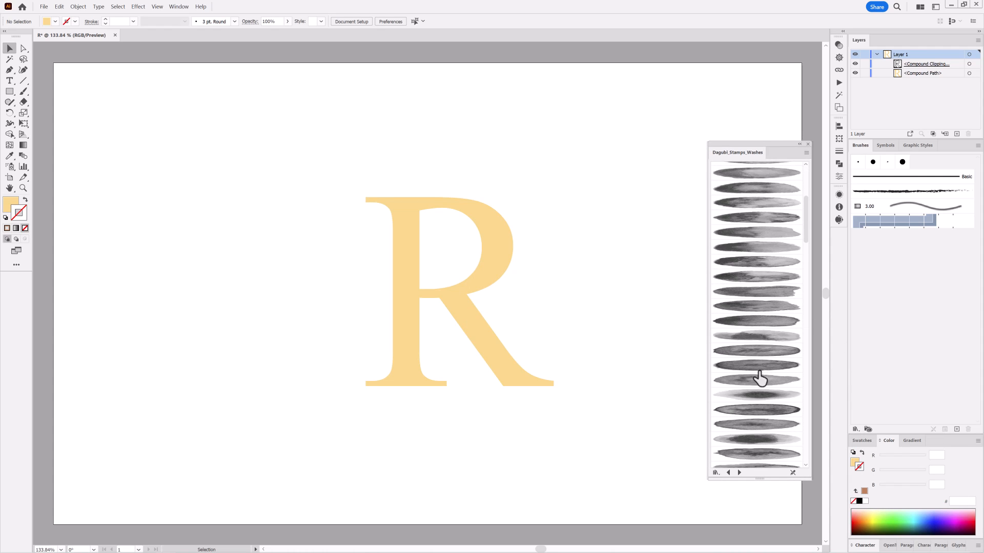
pyautogui.scroll(-3, 754, 405)
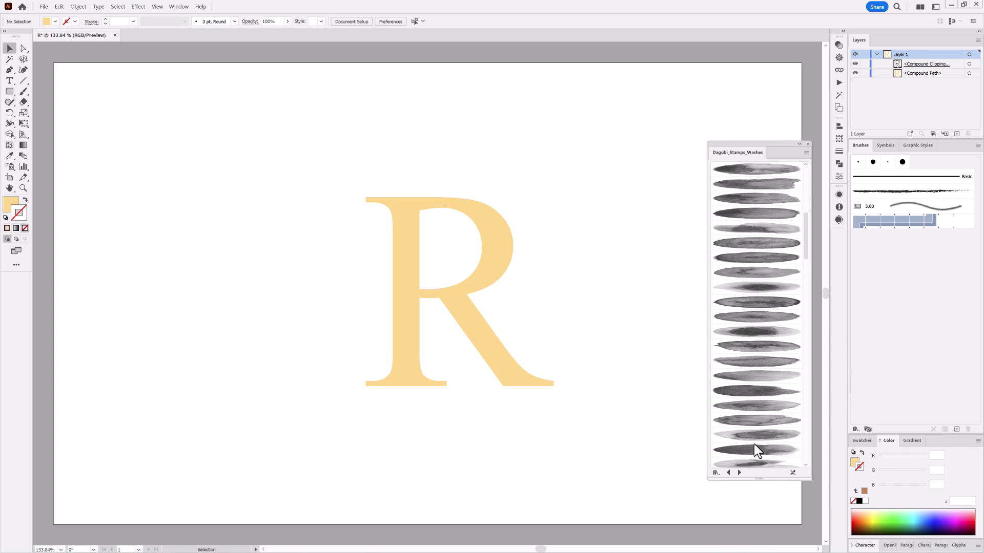
pyautogui.click(760, 347)
pyautogui.click(133, 20)
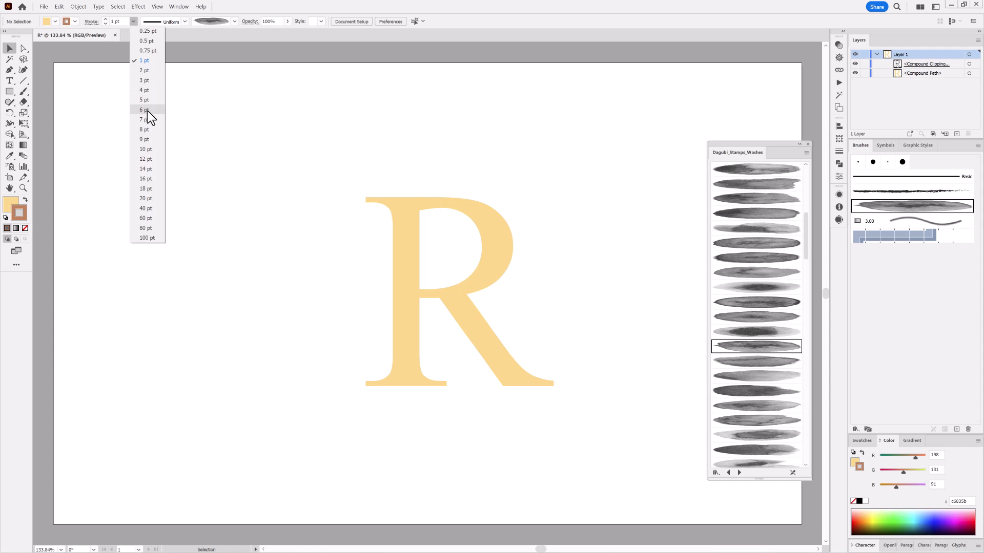
pyautogui.click(149, 115)
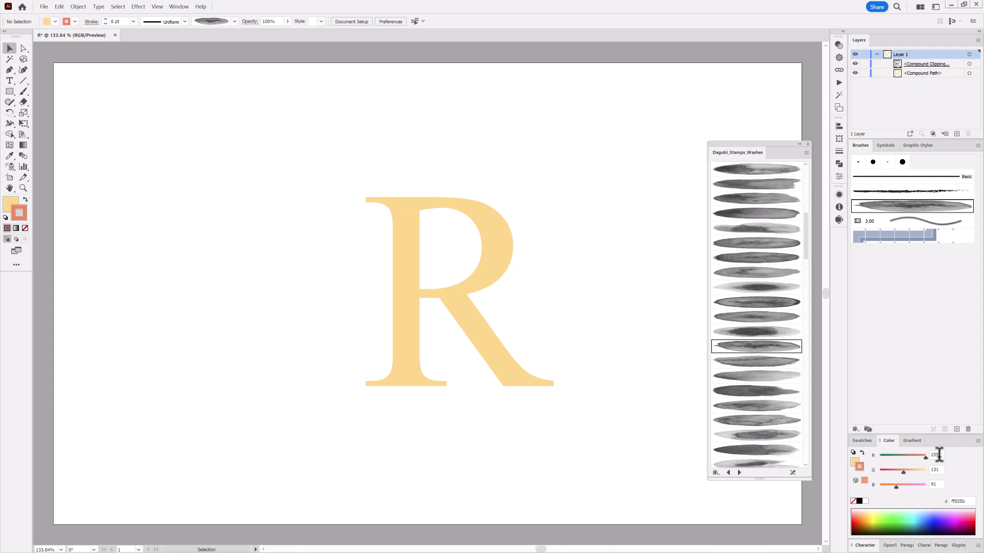
pyautogui.moveTo(912, 472); pyautogui.dragTo(917, 472)
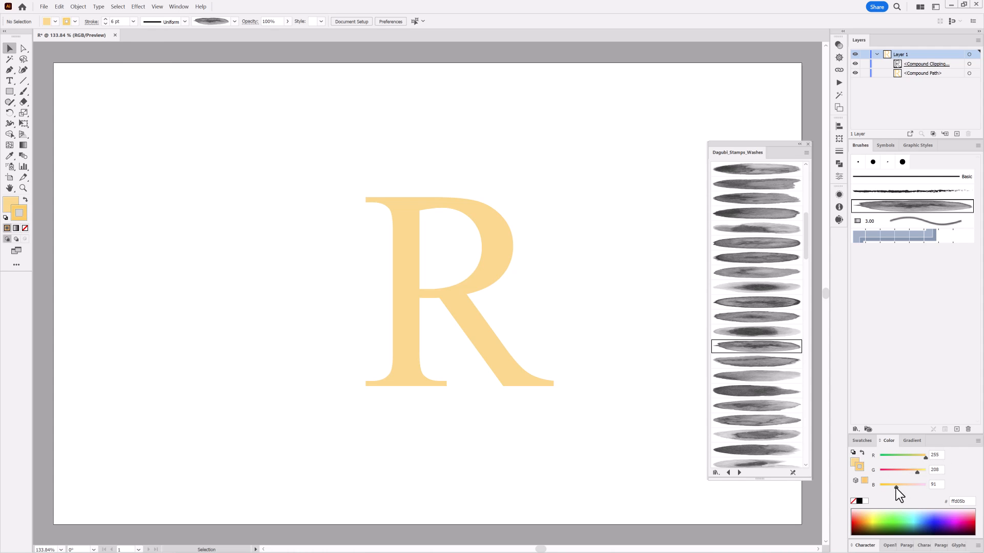
# Keep the Paintbrush tool options and paint a long, slightly slanted wash stroke about 21 × 150 mm from below to above the R
pyautogui.doubleClick(23, 92)
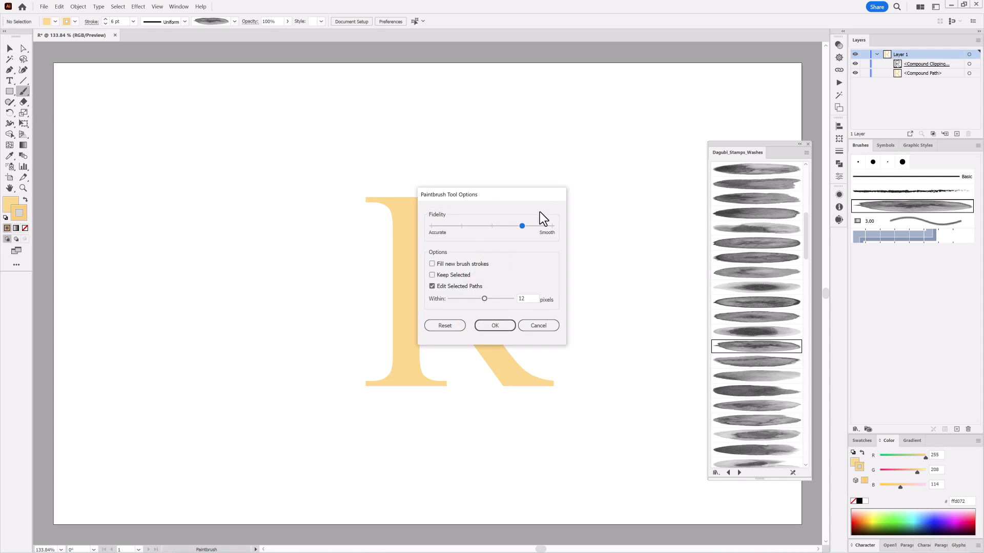
pyautogui.click(503, 325)
pyautogui.moveTo(430, 446)
pyautogui.mouseDown()
pyautogui.moveTo(427, 317)
pyautogui.moveTo(476, 117)
pyautogui.mouseUp()
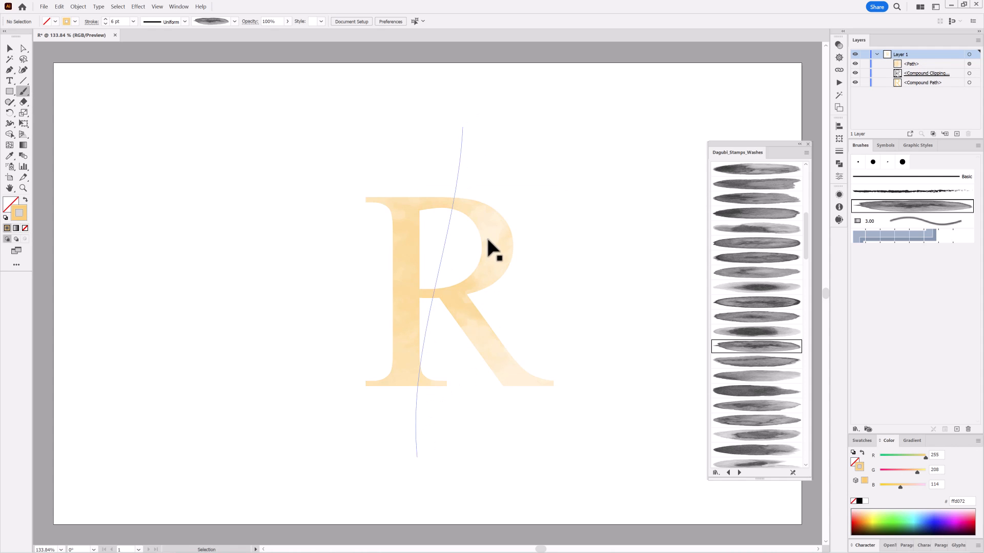
# Reposition the wash stroke over the R, set its weight to 5 pt and its stroke colour to RGB 255, 201, 114
pyautogui.click(839, 46)
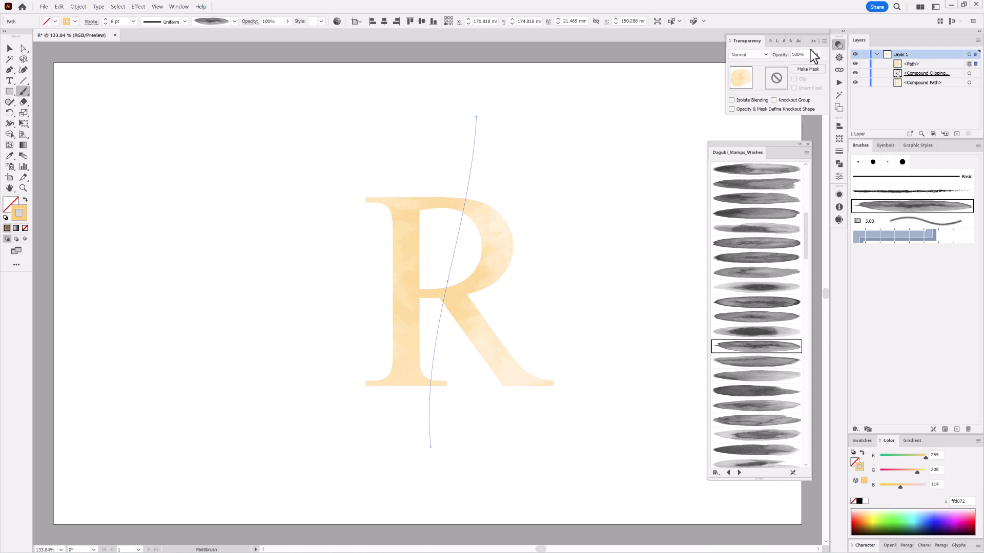
pyautogui.moveTo(467, 204)
pyautogui.mouseDown()
pyautogui.moveTo(567, 225)
pyautogui.moveTo(463, 228)
pyautogui.moveTo(620, 271)
pyautogui.moveTo(451, 231)
pyautogui.mouseUp()
pyautogui.click(105, 24)
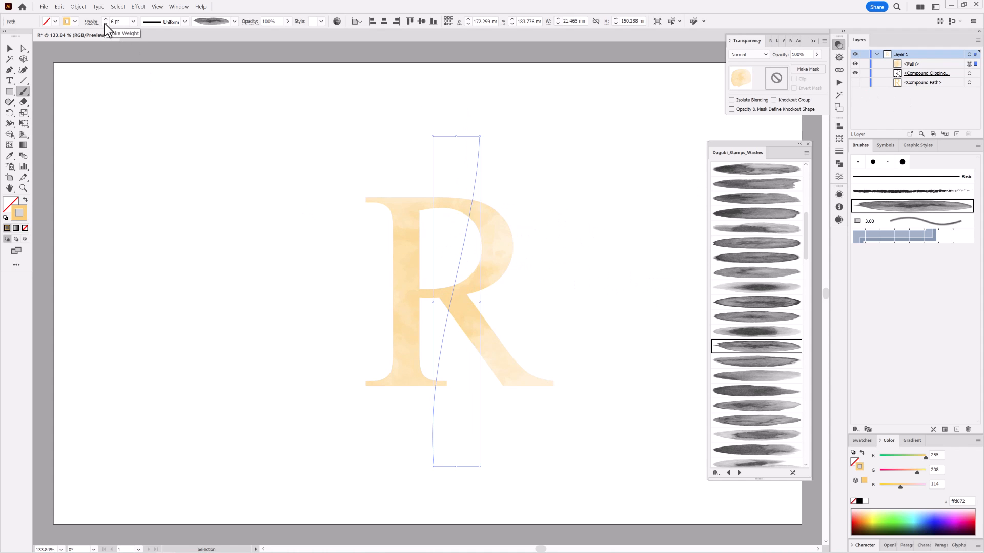
pyautogui.click(105, 18)
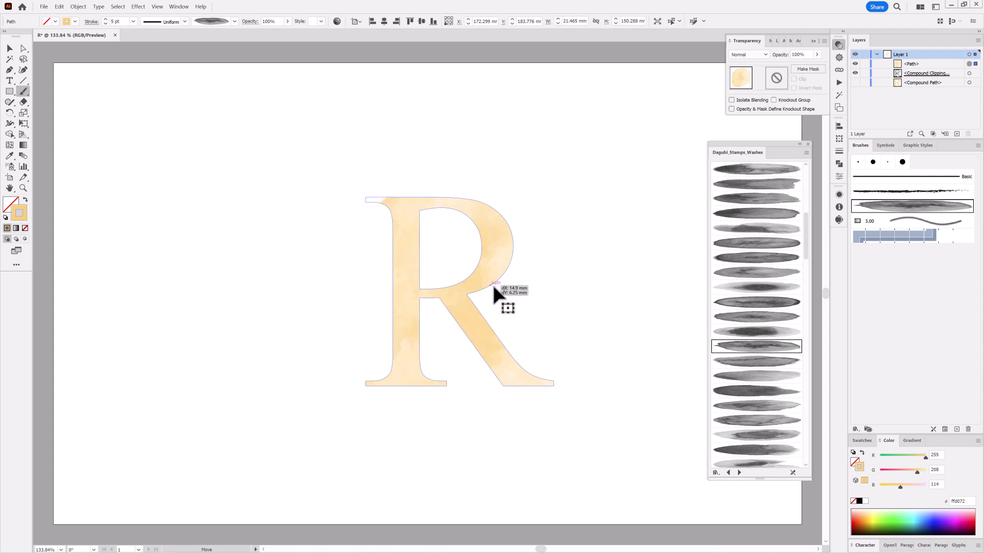
pyautogui.moveTo(917, 472); pyautogui.dragTo(914, 472)
# Open the Dagubi_Short_Strokes_136-272 brush library and undo the short-stroke brush applied to the selected wash stroke
pyautogui.click(856, 429)
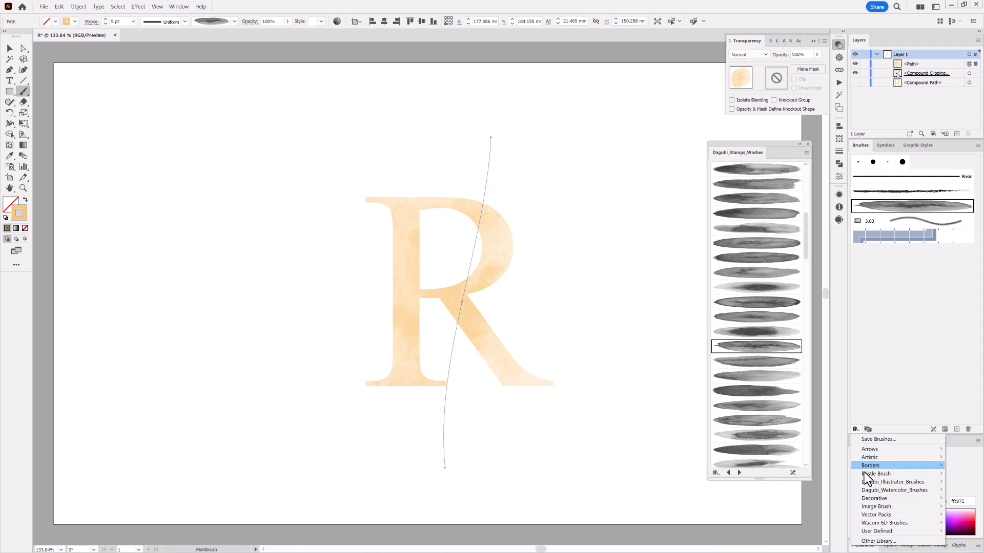
pyautogui.click(887, 492)
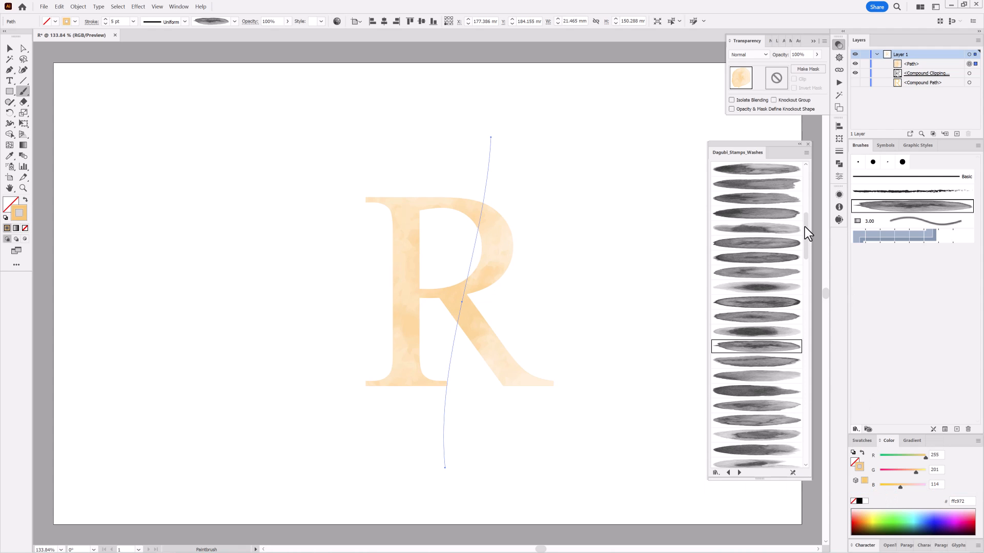
pyautogui.moveTo(807, 213); pyautogui.dragTo(807, 438)
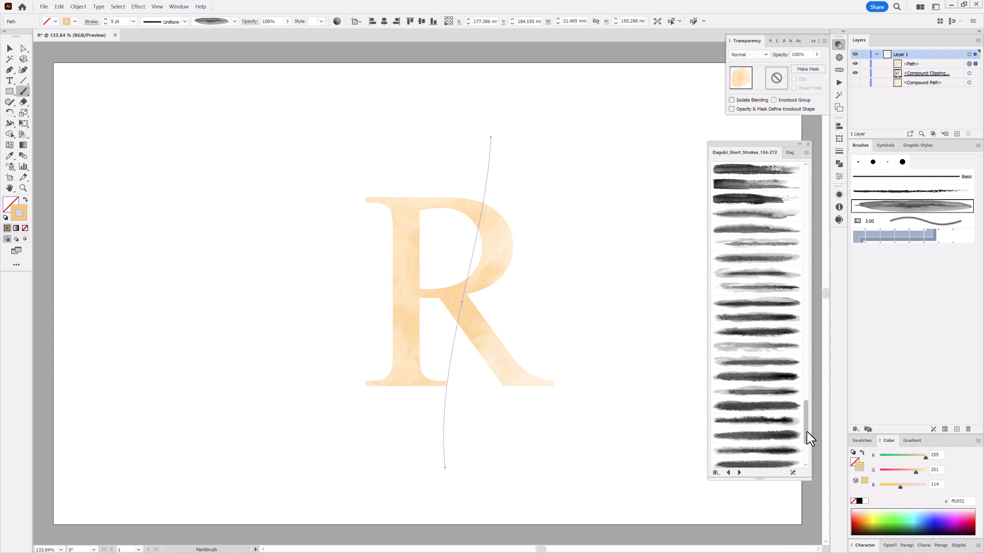
pyautogui.click(59, 6)
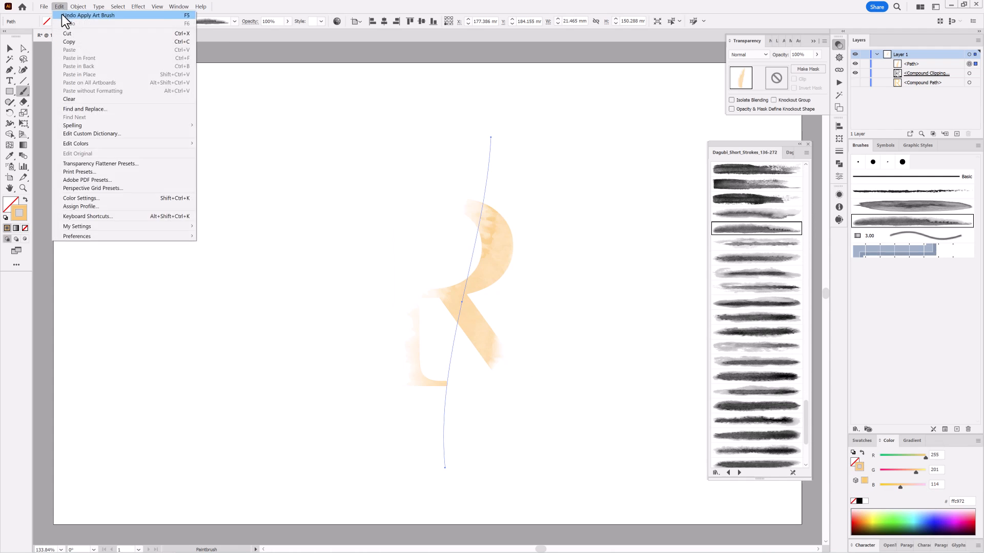
pyautogui.click(71, 17)
# With nothing selected, paint a curved short-stroke brush line about 56 × 108 mm across the R in brown RGB 195, 144, 110, blended with Multiply
pyautogui.click(118, 7)
pyautogui.click(134, 39)
pyautogui.click(766, 232)
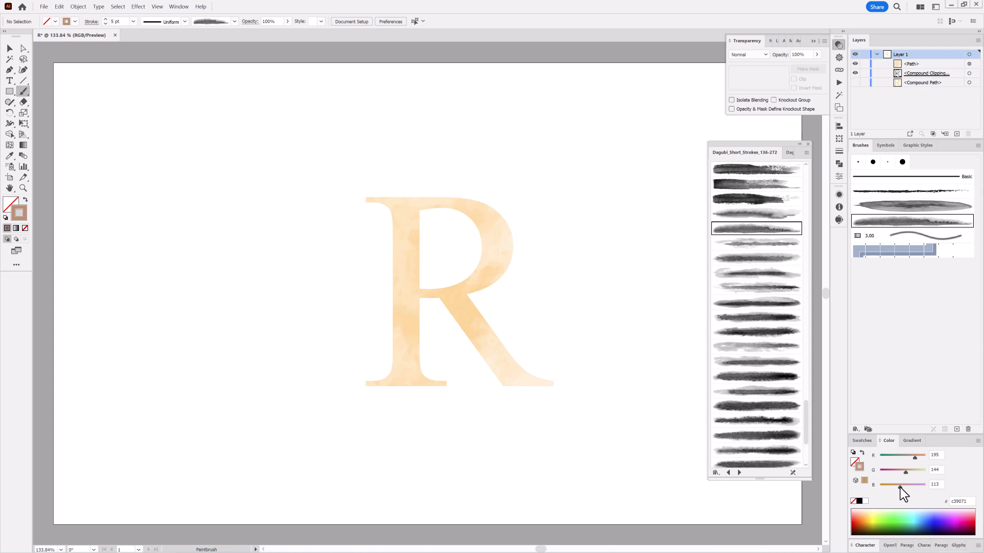
pyautogui.click(748, 55)
pyautogui.click(745, 76)
pyautogui.moveTo(555, 199); pyautogui.dragTo(555, 197)
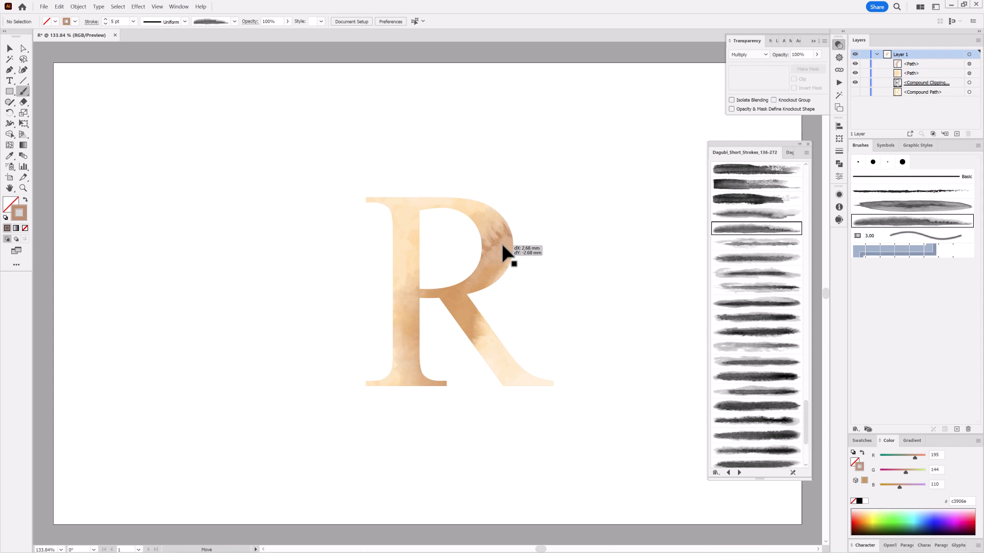
# Set the brown brush stroke's weight to 4 pt, shift it slightly over the R's bowl and deselect it
pyautogui.click(106, 23)
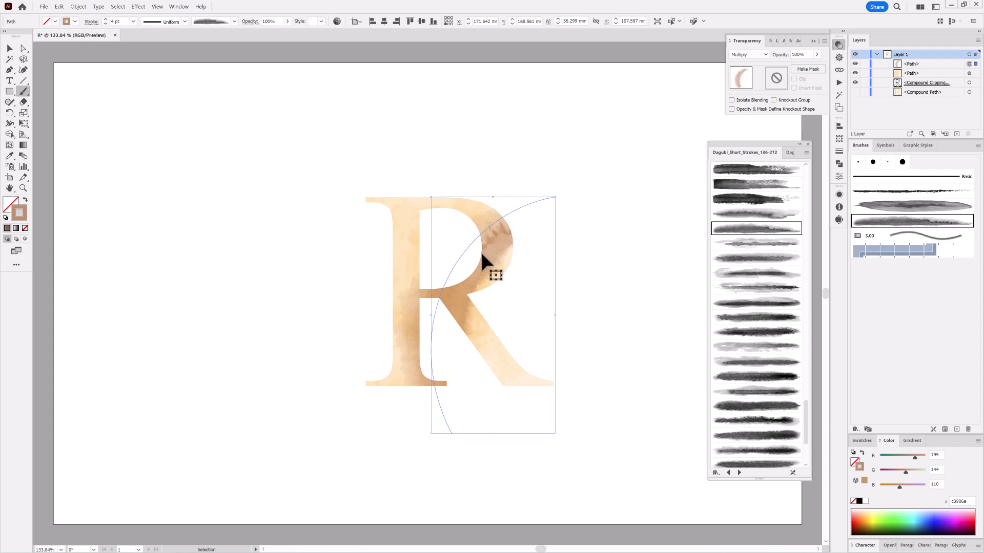
pyautogui.moveTo(481, 250); pyautogui.dragTo(490, 248)
pyautogui.keyDown('ctrl'); pyautogui.click(615, 115); pyautogui.keyUp('ctrl')
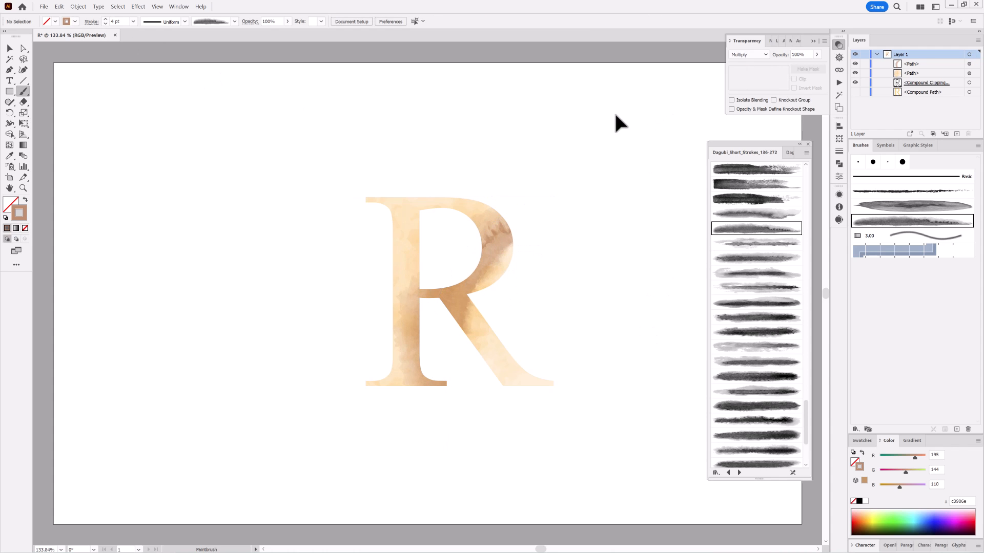
# Draw a rectangle about 144 × 136 mm around the R, without stroke and filled with brown RGB 195, 144, 110
pyautogui.click(10, 92)
pyautogui.moveTo(296, 148); pyautogui.dragTo(612, 447)
pyautogui.click(854, 501)
pyautogui.click(855, 468)
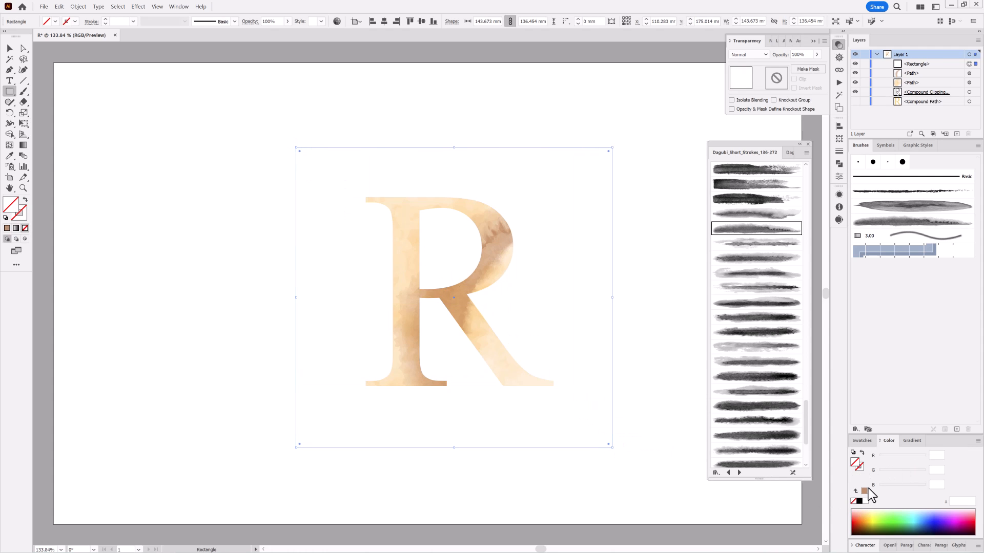
pyautogui.click(866, 491)
# Blend the rectangle with Multiply and set its fill colour to RGB 195, 178, 169
pyautogui.click(746, 55)
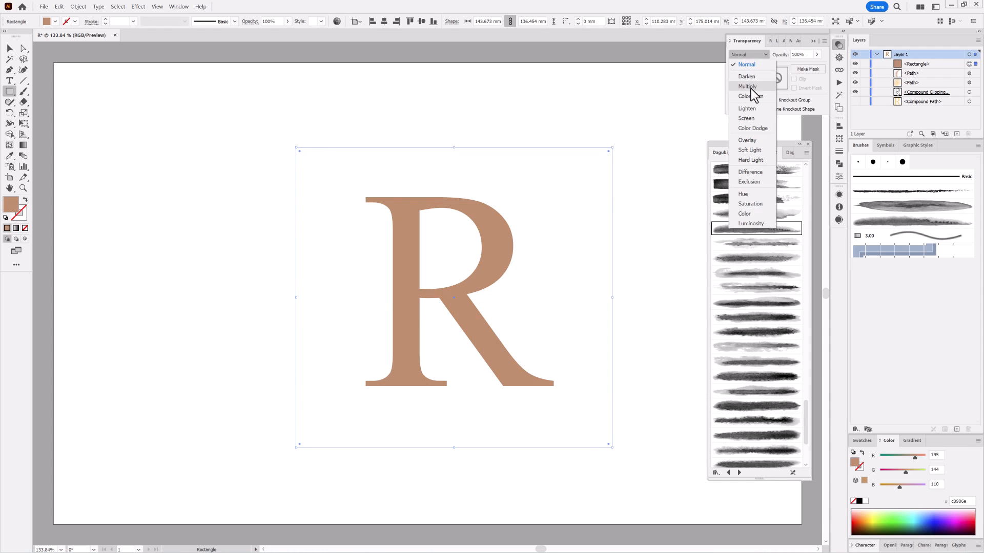
pyautogui.click(756, 92)
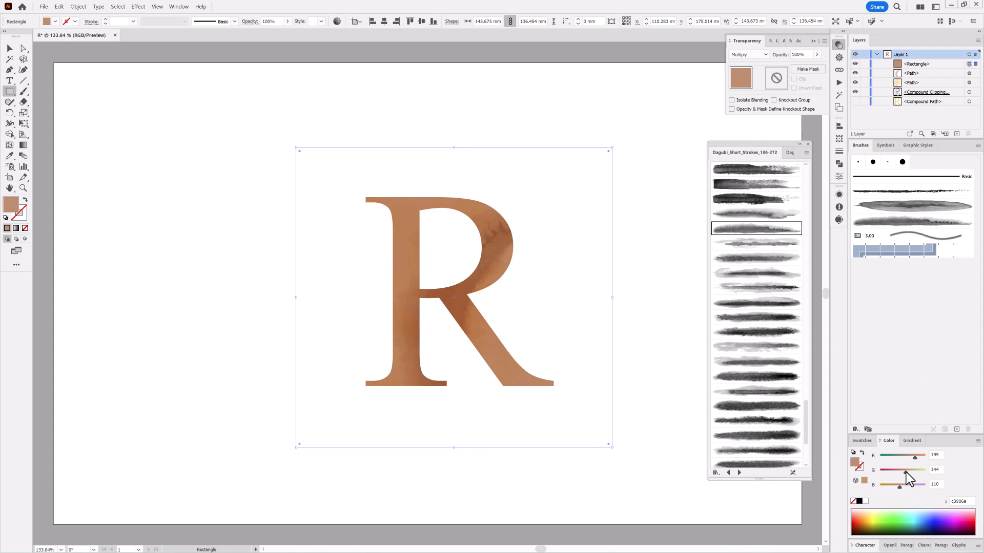
pyautogui.moveTo(906, 472); pyautogui.dragTo(912, 472)
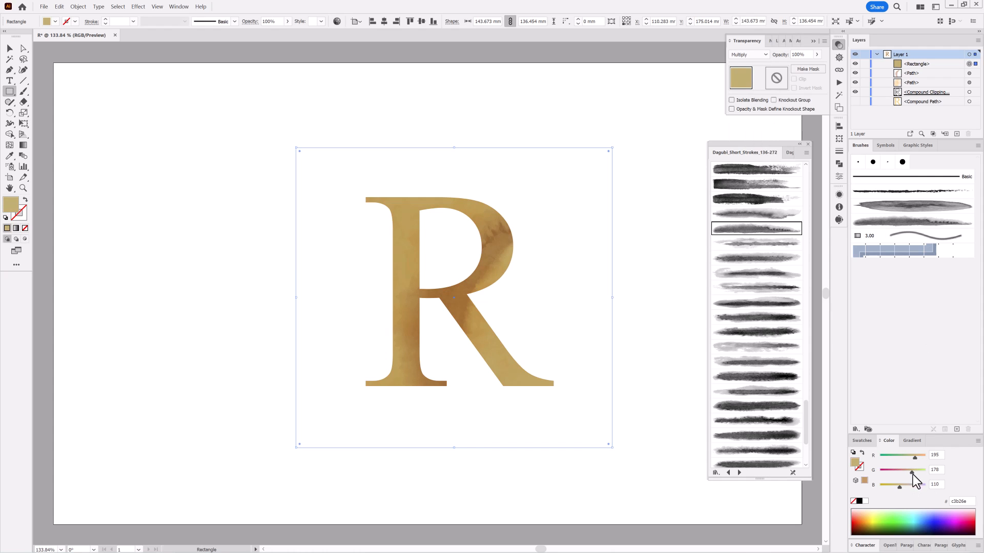
pyautogui.moveTo(910, 487); pyautogui.dragTo(910, 486)
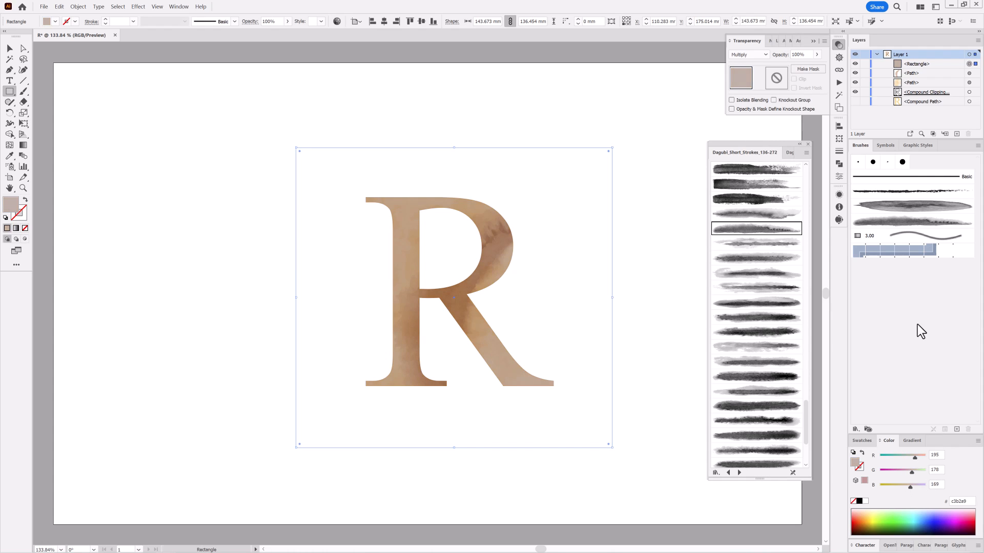
# Target the rectangle in Layer 1, change its blending mode to Color Burn and set its fill to RGB 197, 171, 140
pyautogui.click(941, 66)
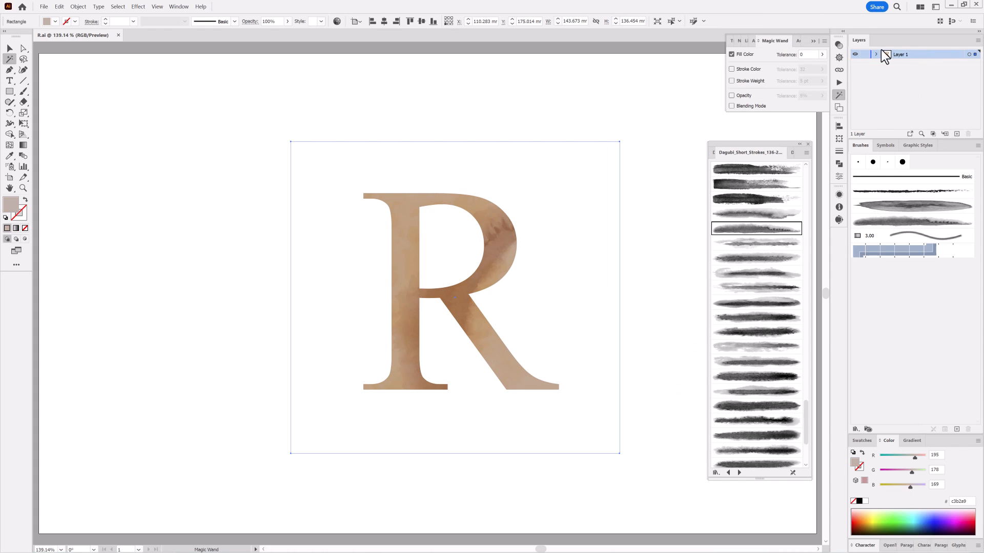
pyautogui.click(878, 54)
pyautogui.click(969, 64)
pyautogui.click(839, 44)
pyautogui.click(741, 54)
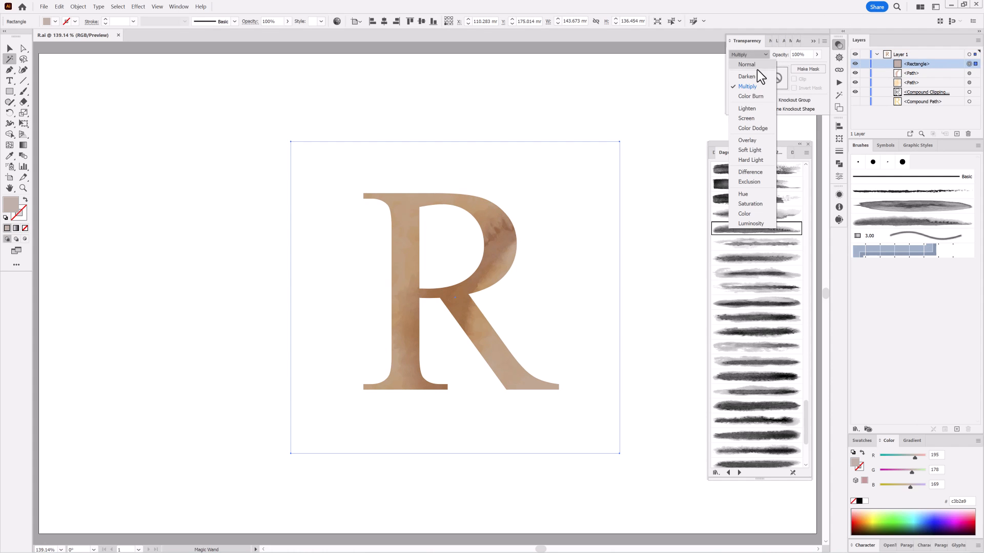
pyautogui.click(755, 97)
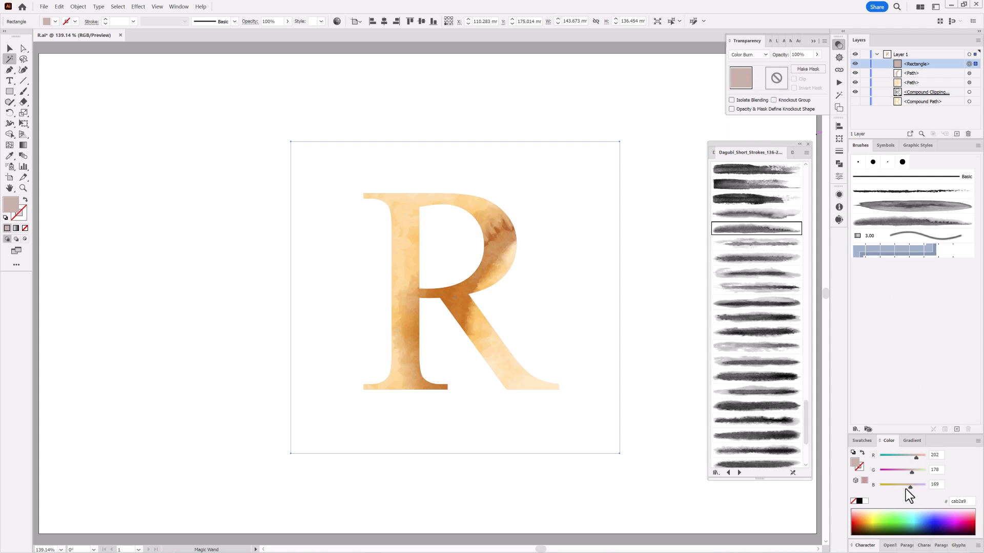
pyautogui.moveTo(910, 472); pyautogui.dragTo(908, 470)
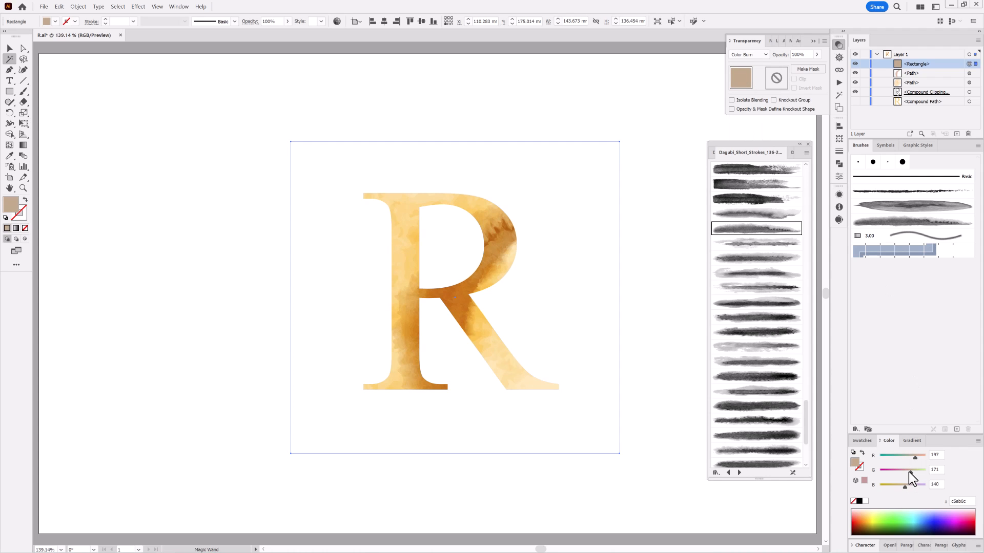
# Target the long wash stroke path below the brown stroke and set its stroke colour to RGB 255, 185, 114
pyautogui.click(969, 82)
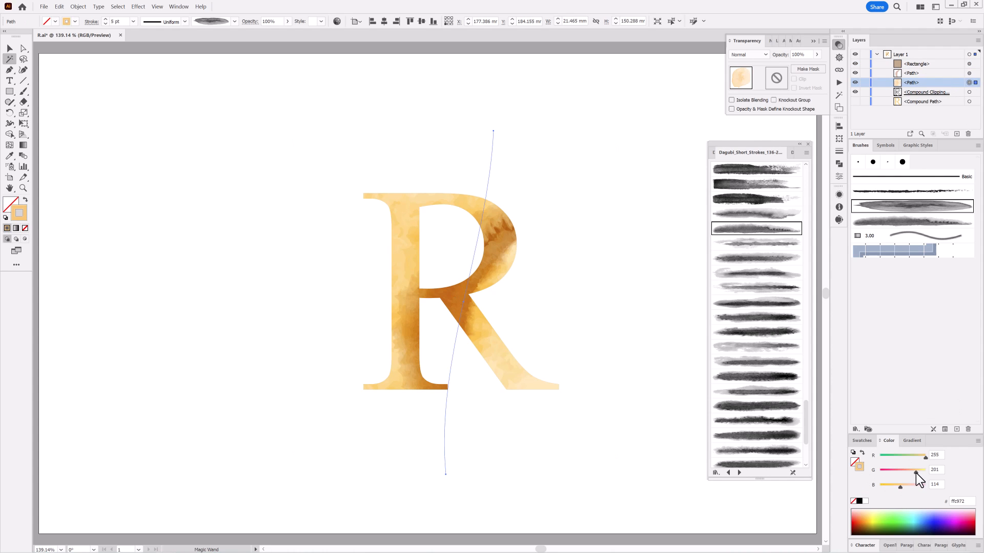
pyautogui.click(913, 473)
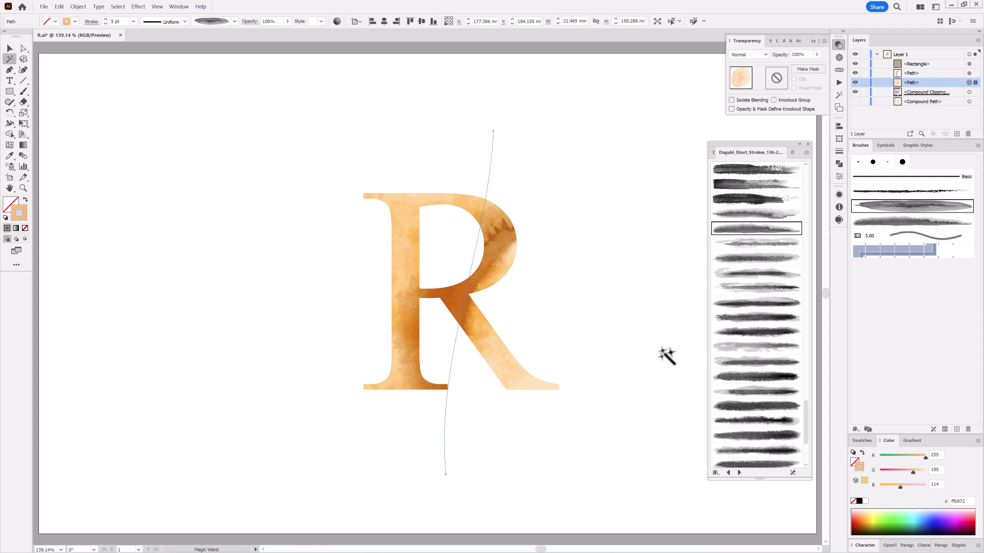
# Load the Dagubi_Watercolor_Splatter_ArtBrushes library and, with nothing selected, choose a fine splatter brush with a brown RGB 198, 129, 90 stroke
pyautogui.click(856, 429)
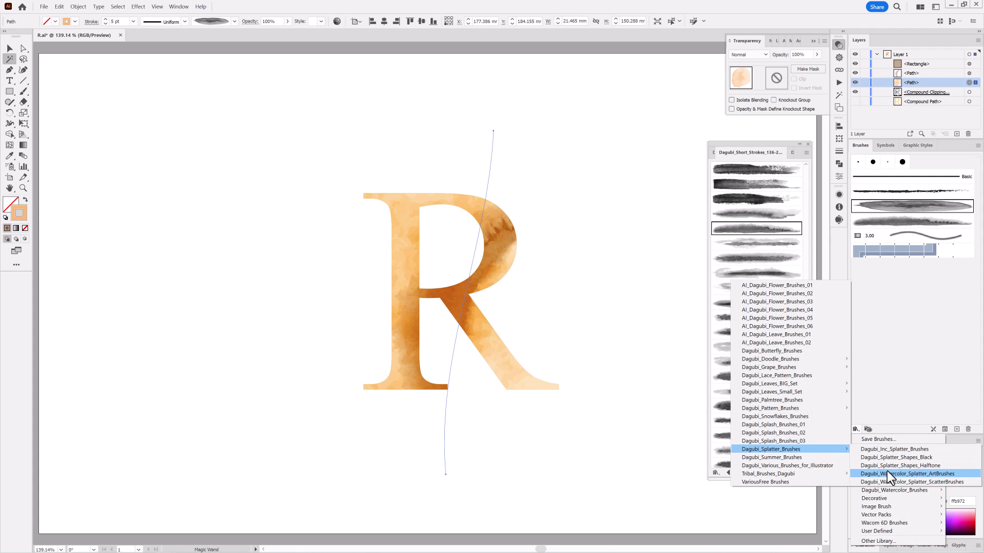
pyautogui.click(887, 471)
pyautogui.click(23, 92)
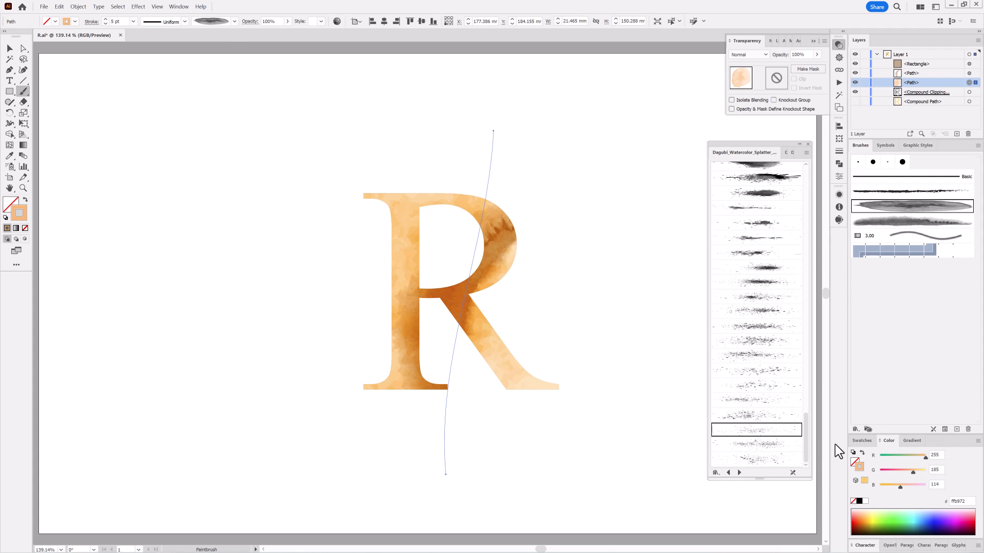
pyautogui.click(118, 6)
pyautogui.click(134, 36)
pyautogui.moveTo(924, 457); pyautogui.dragTo(896, 487)
pyautogui.click(767, 430)
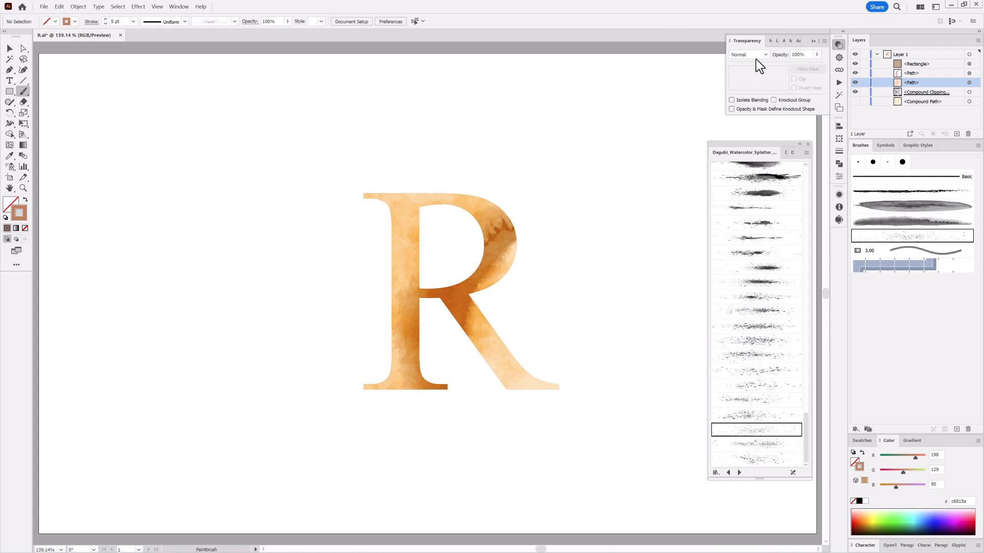
# Paint a diagonal splatter stroke about 48 × 28 mm over the R's upper-left serif, blended with Multiply
pyautogui.click(754, 55)
pyautogui.click(757, 91)
pyautogui.moveTo(329, 169); pyautogui.dragTo(438, 232)
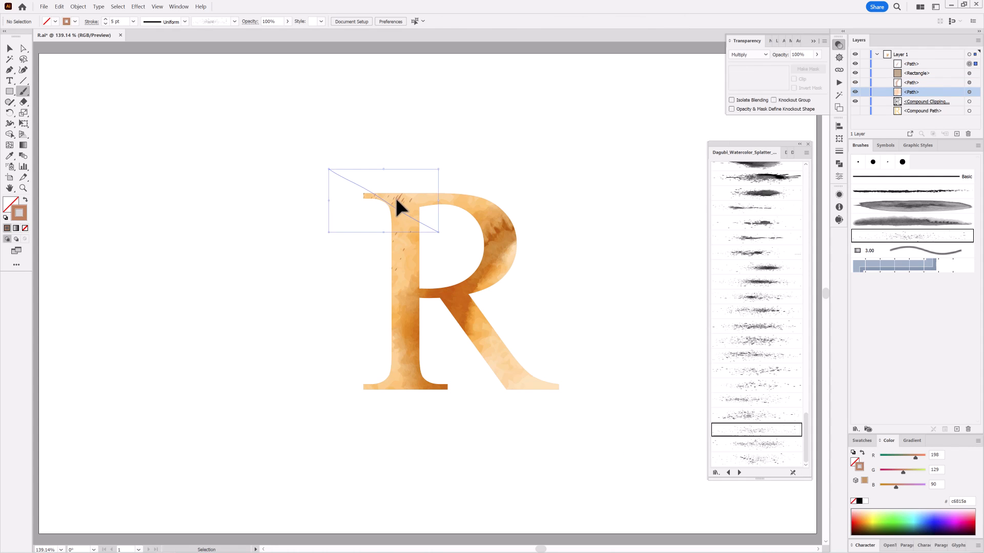
# Set the splatter stroke's weight to 1 pt, rotate it with Free Transform over the R's stem and deselect it
pyautogui.click(133, 21)
pyautogui.click(139, 62)
pyautogui.click(25, 124)
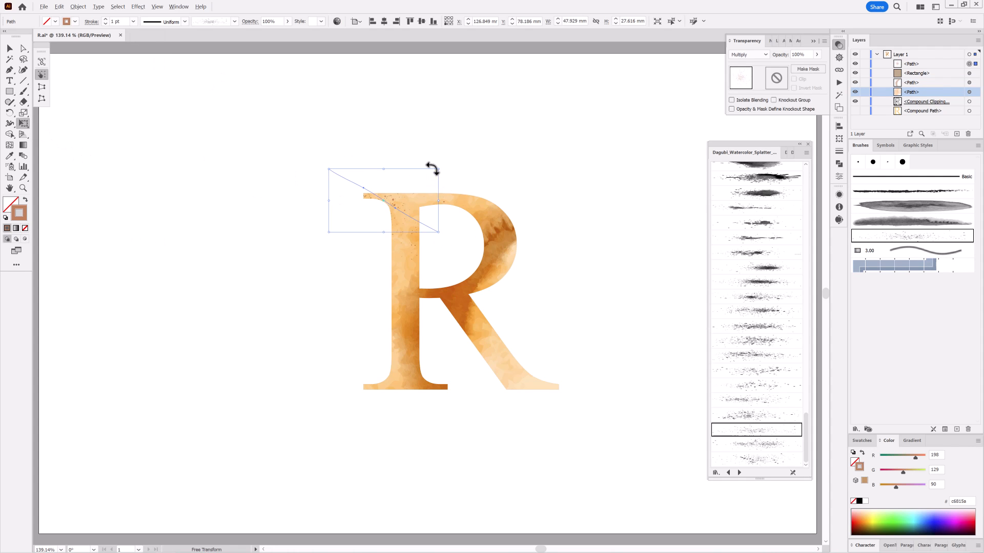
pyautogui.moveTo(432, 169); pyautogui.dragTo(474, 145)
pyautogui.hotkey('ctrl', 'shift', 'a')
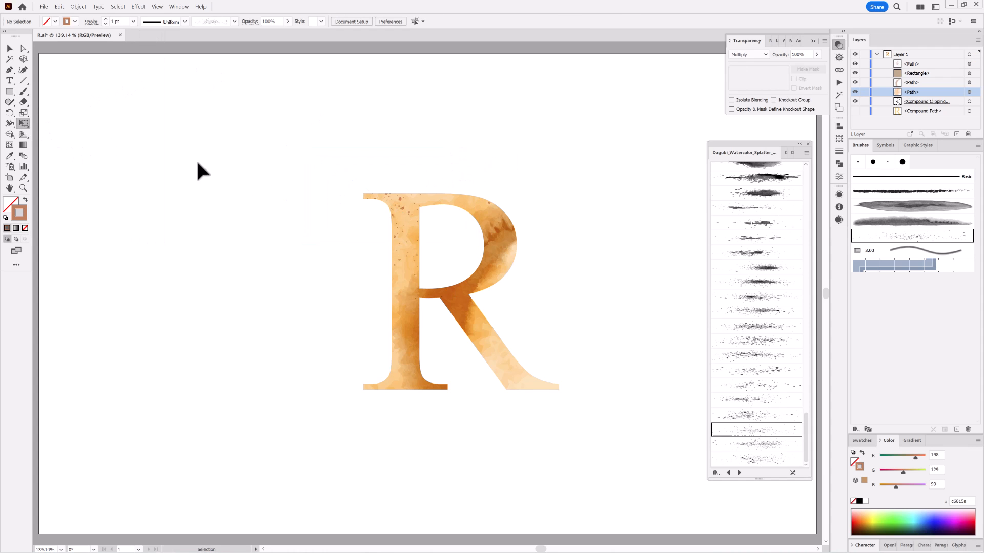
# Paint a diagonal brown splatter stroke across the R's leg with a denser splatter brush and move it into place
pyautogui.click(773, 415)
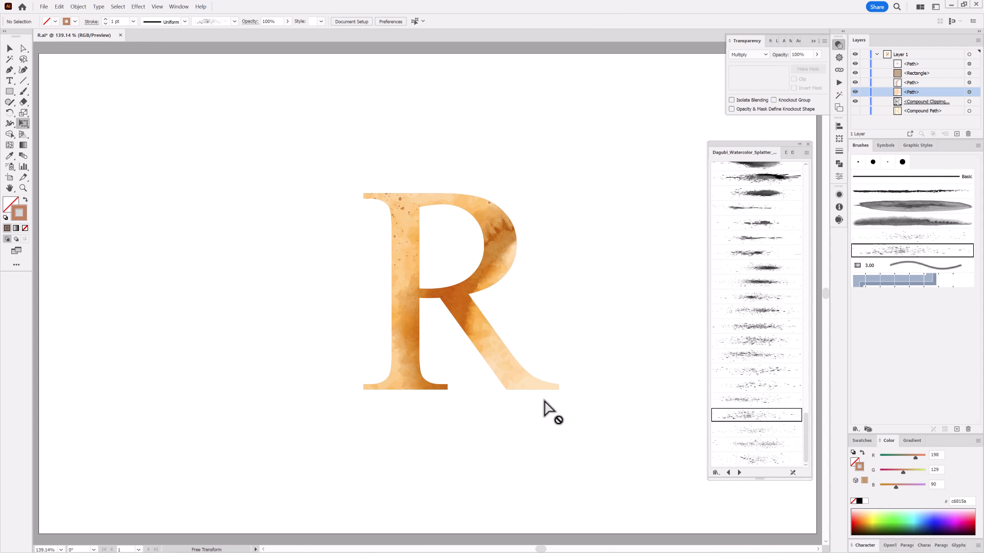
pyautogui.click(29, 95)
pyautogui.moveTo(477, 339); pyautogui.dragTo(541, 280)
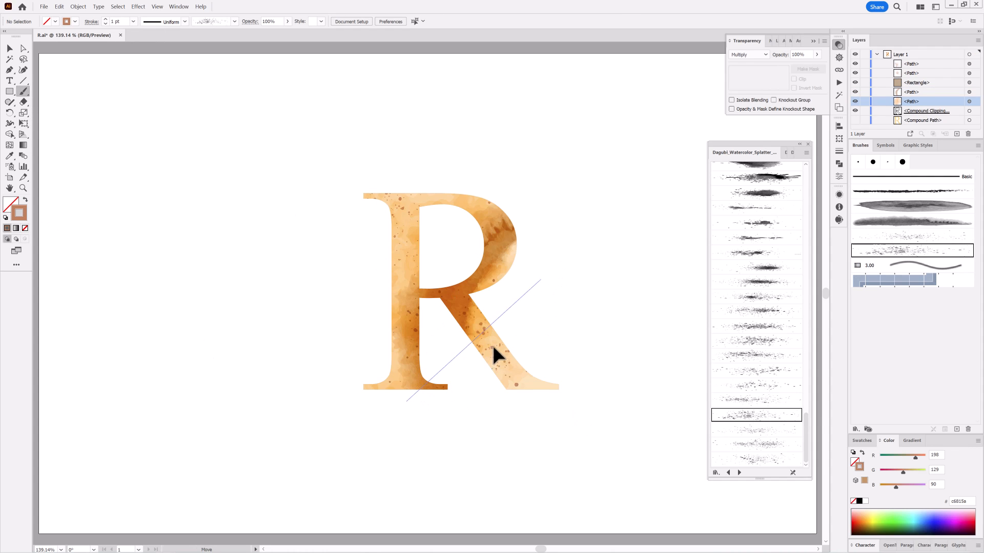
pyautogui.moveTo(496, 343); pyautogui.dragTo(497, 343)
# Paint a diagonal cream RGB 255, 239, 196 splatter stroke about 63 × 51 mm across the R's stem, using another splatter brush and Normal blending
pyautogui.keyDown('ctrl'); pyautogui.click(737, 506); pyautogui.keyUp('ctrl')
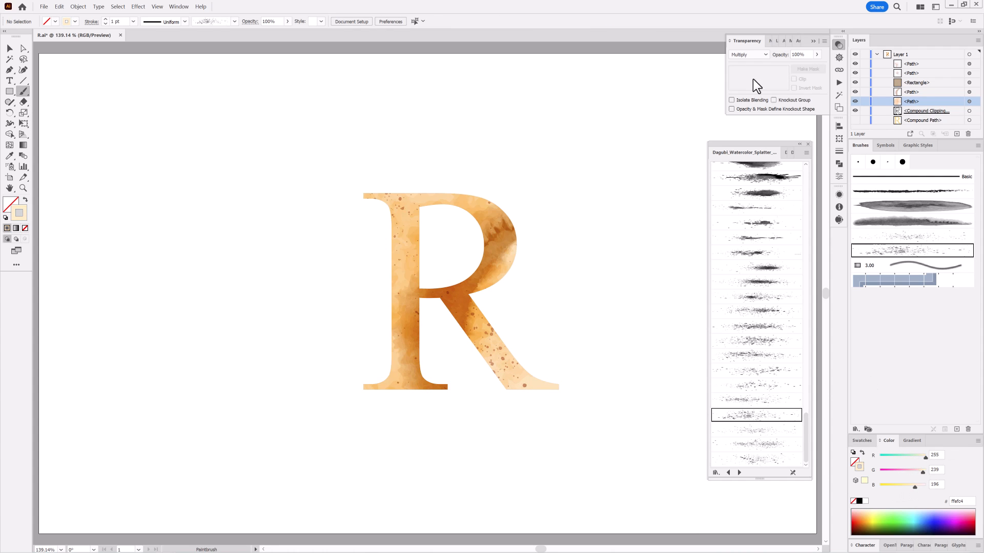
pyautogui.click(748, 54)
pyautogui.click(746, 64)
pyautogui.click(756, 444)
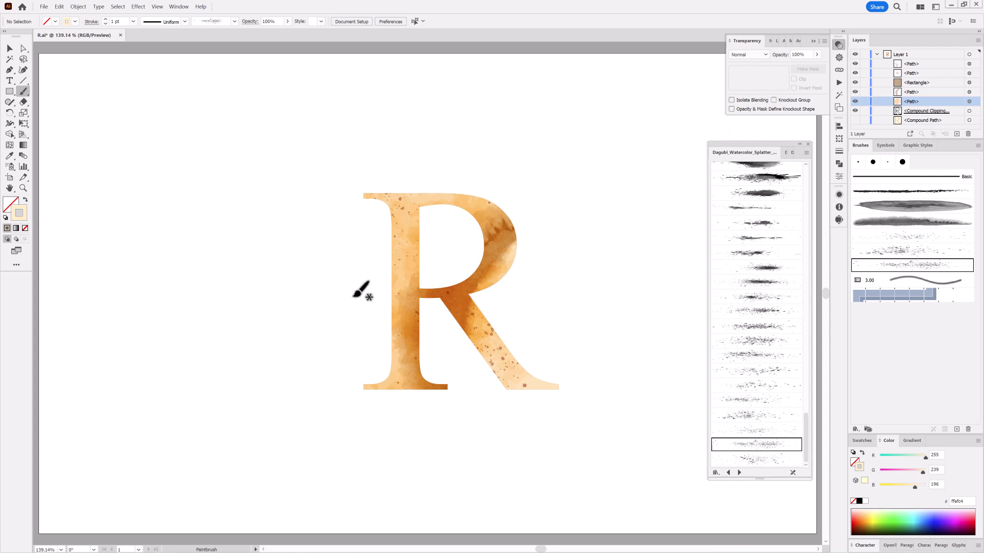
pyautogui.moveTo(331, 322); pyautogui.dragTo(474, 205)
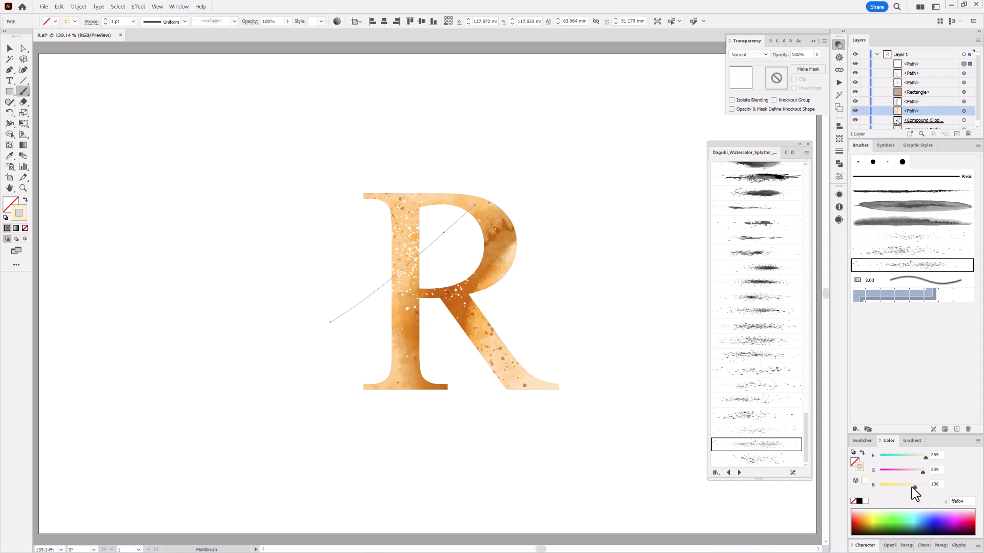
# Change the cream splatter stroke's colour to pale yellow RGB 255, 255, 179 and deselect it
pyautogui.moveTo(911, 487); pyautogui.dragTo(927, 471)
pyautogui.keyDown('ctrl'); pyautogui.click(602, 475); pyautogui.keyUp('ctrl')
pyautogui.moveTo(460, 331); pyautogui.dragTo(543, 378)
pyautogui.moveTo(543, 378); pyautogui.dragTo(479, 373)
# Duplicate Layer 1, rename the original layer as Backup, and lock and hide it
pyautogui.click(876, 54)
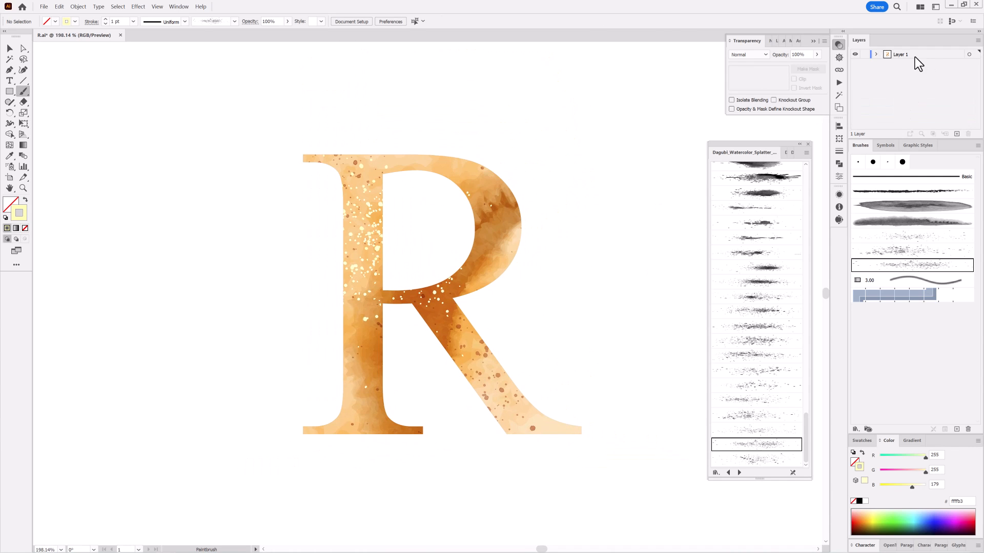
pyautogui.click(927, 57)
pyautogui.moveTo(956, 134); pyautogui.dragTo(956, 134)
pyautogui.doubleClick(901, 64)
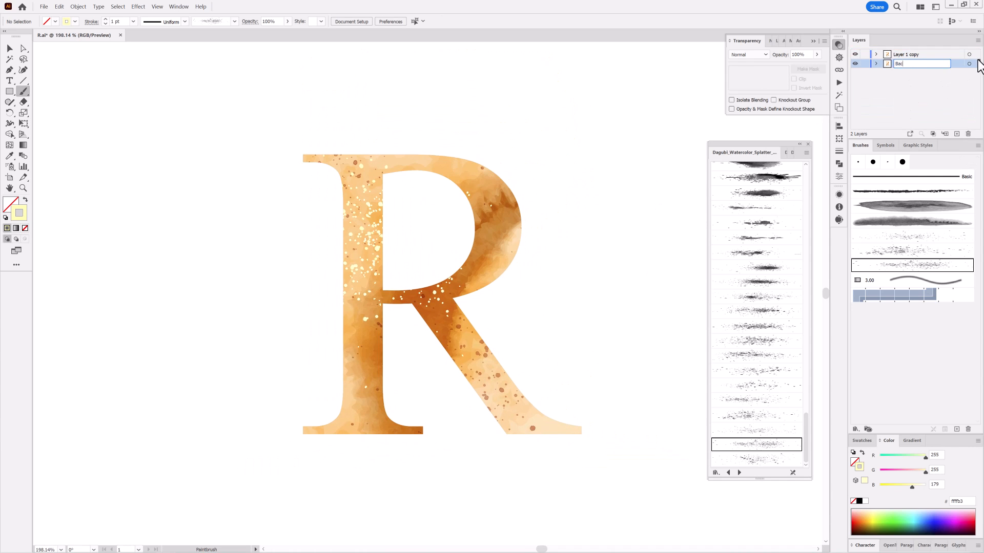
pyautogui.press('Return')
pyautogui.click(855, 63)
# Target the duplicated layer and apply the Paint Daubs effect with brush size 1, sharpness 7 and the Simple brush type
pyautogui.click(932, 55)
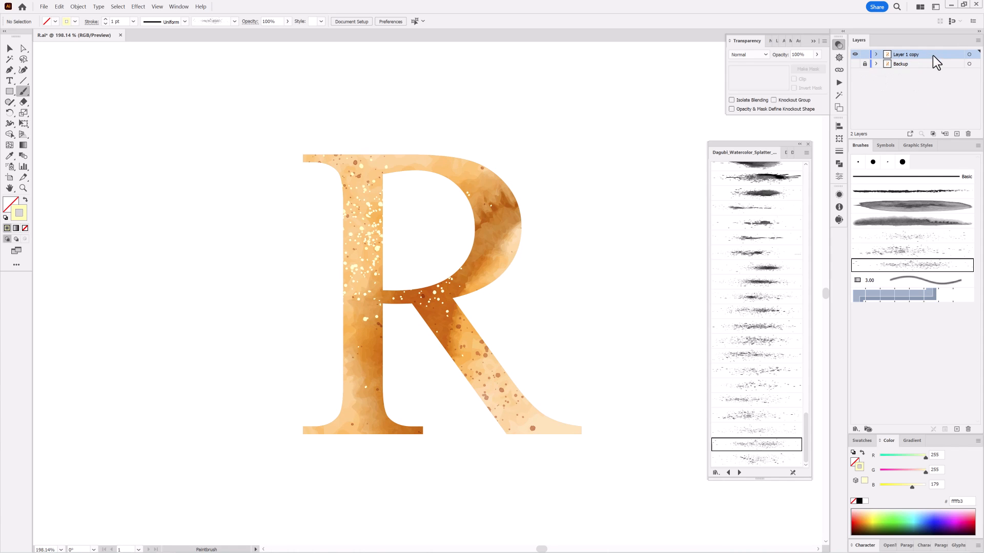
pyautogui.click(968, 55)
pyautogui.click(138, 6)
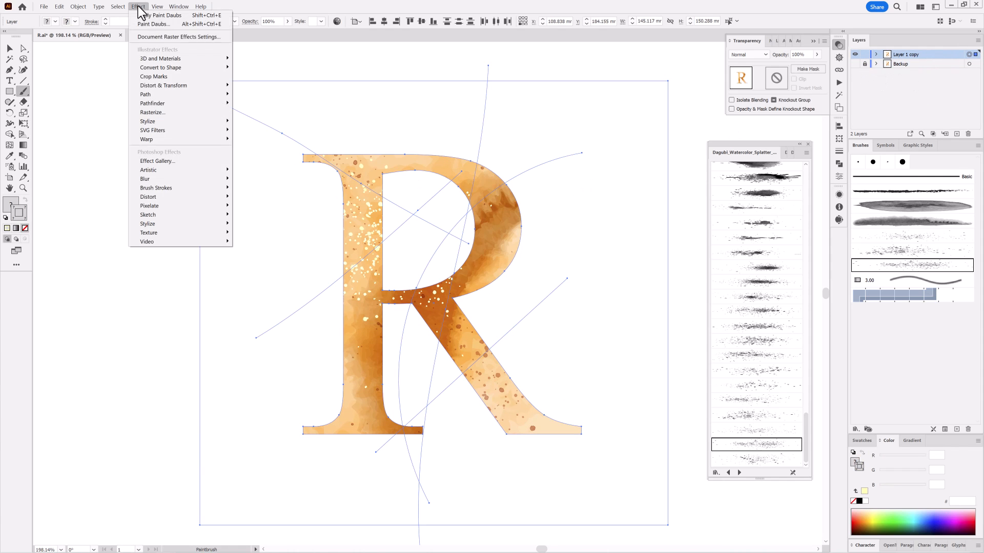
pyautogui.click(156, 163)
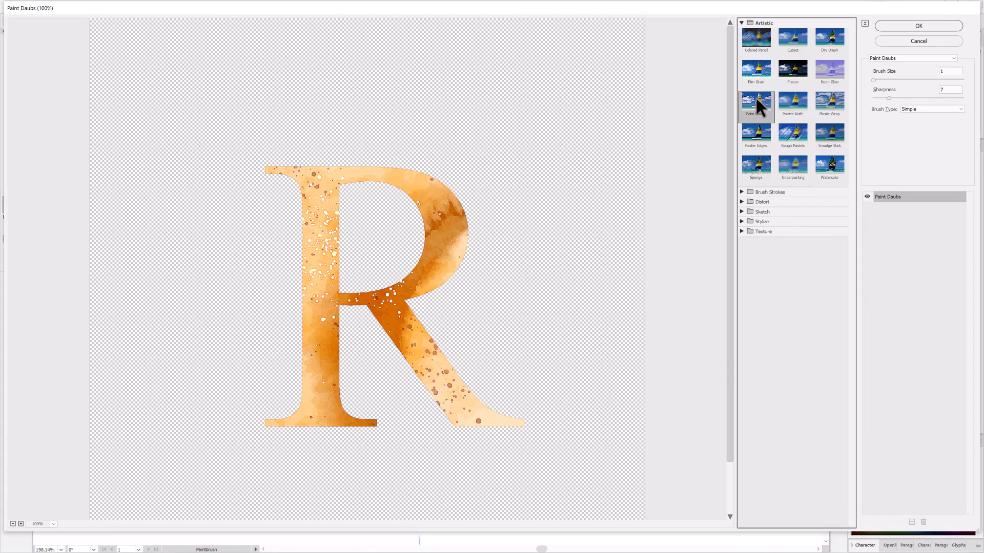
pyautogui.moveTo(889, 97); pyautogui.dragTo(907, 98)
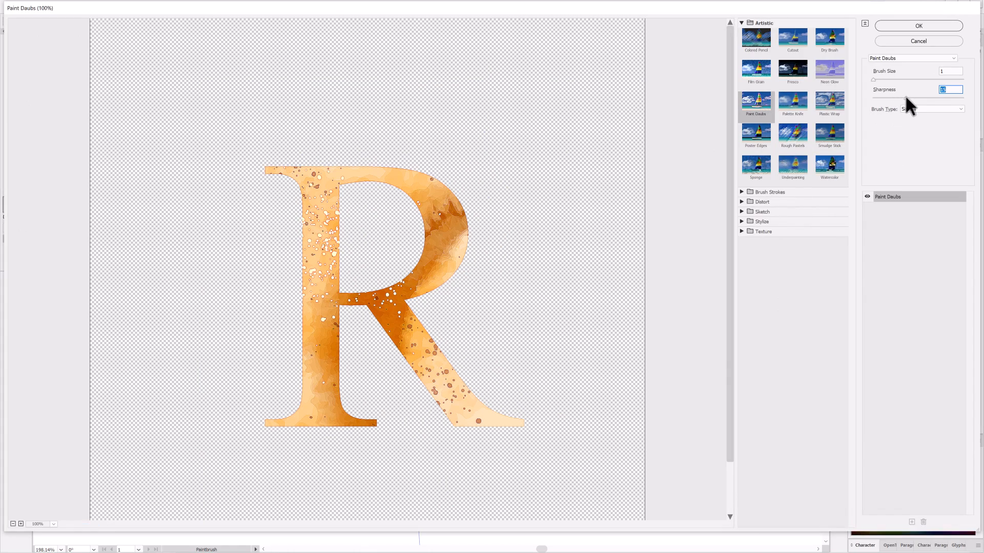
pyautogui.scroll(1, 428, 271)
pyautogui.scroll(2, 427, 270)
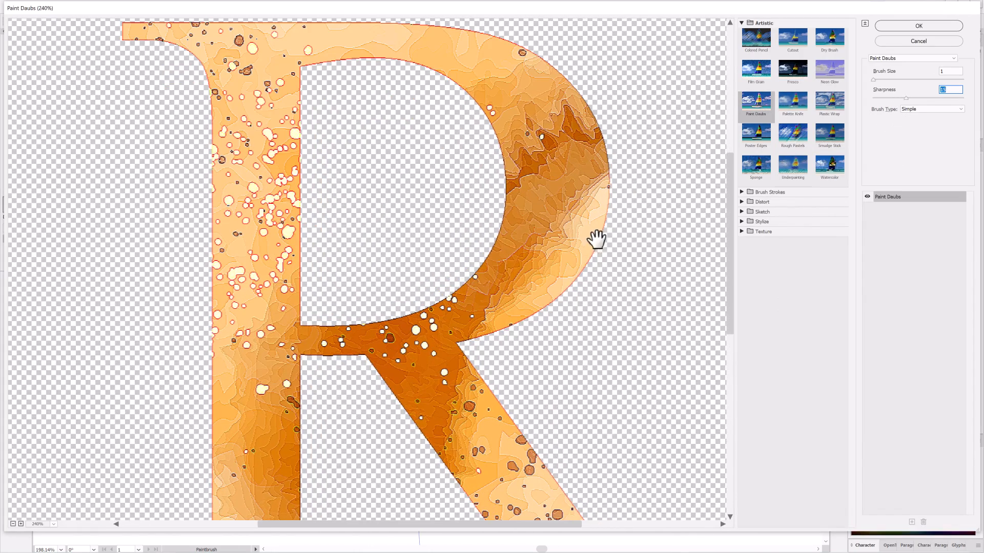
pyautogui.moveTo(905, 98); pyautogui.dragTo(887, 97)
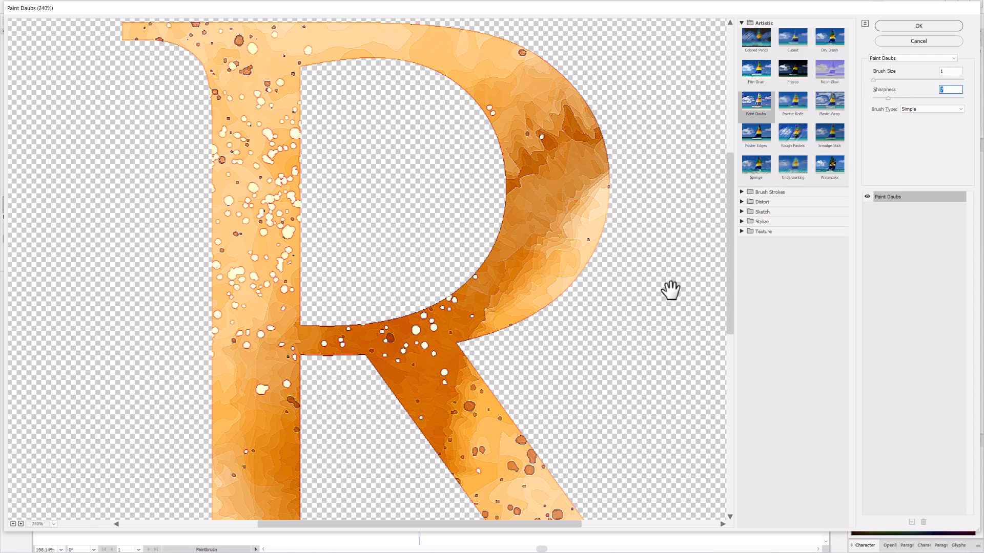
pyautogui.scroll(-3, 389, 338)
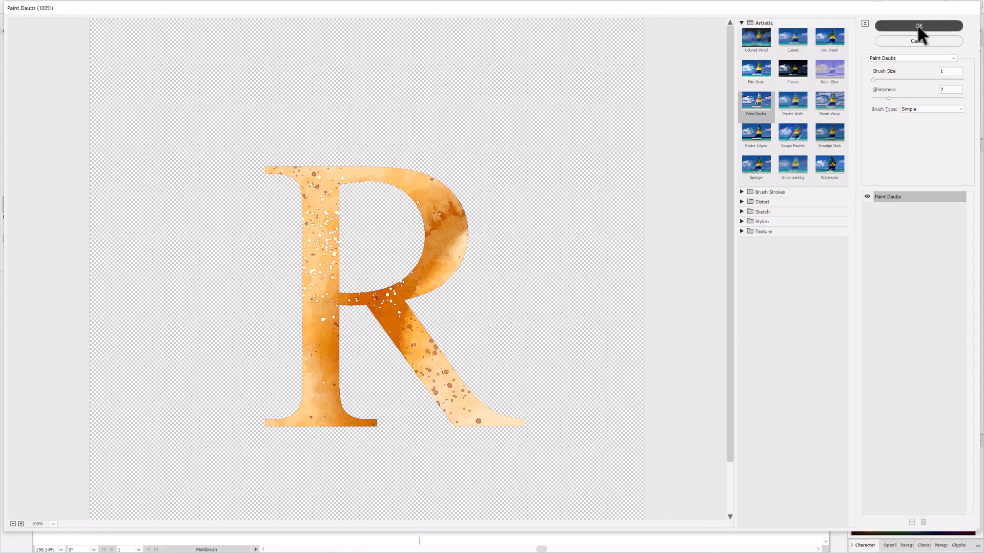
pyautogui.click(919, 28)
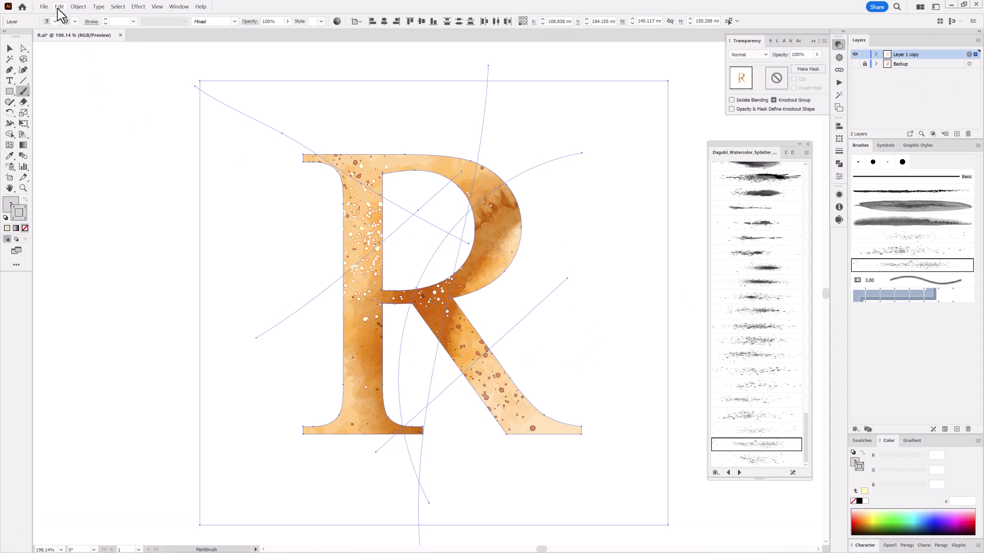
# Expand the appearance of the duplicated layer into an image and target that image
pyautogui.click(78, 7)
pyautogui.click(119, 110)
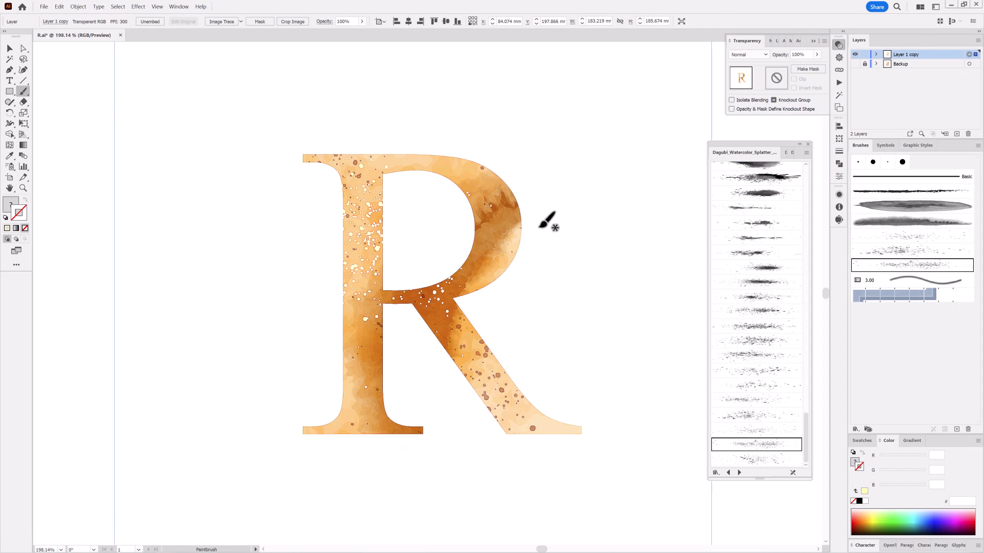
pyautogui.click(877, 54)
pyautogui.click(902, 63)
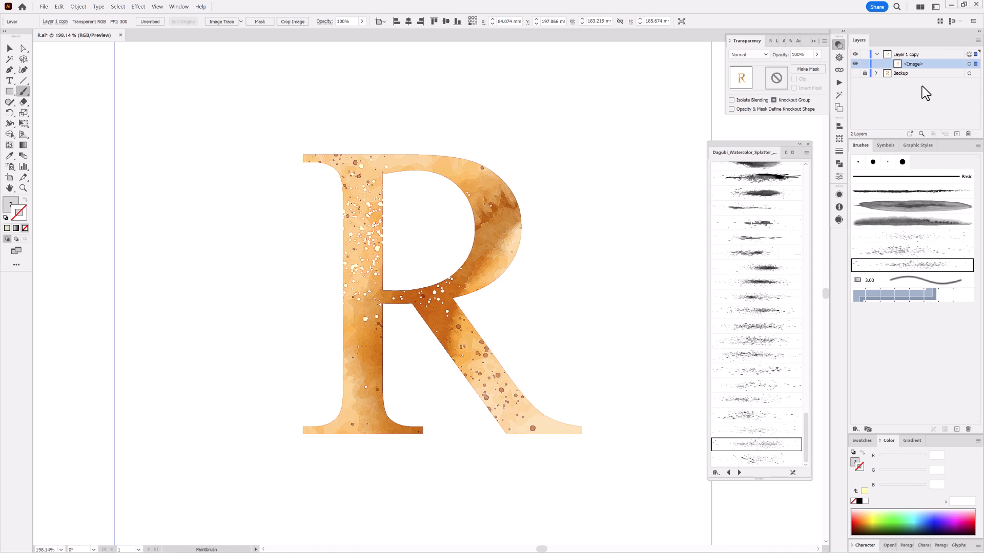
pyautogui.click(969, 63)
# Trace the R image with the High Fidelity Photo preset
pyautogui.click(179, 7)
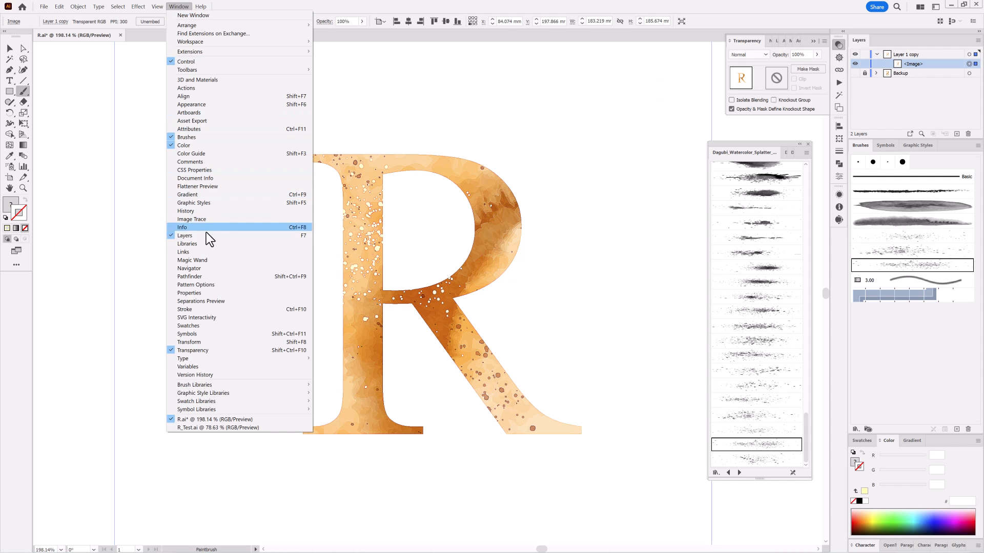
pyautogui.click(233, 219)
pyautogui.click(776, 226)
pyautogui.click(774, 255)
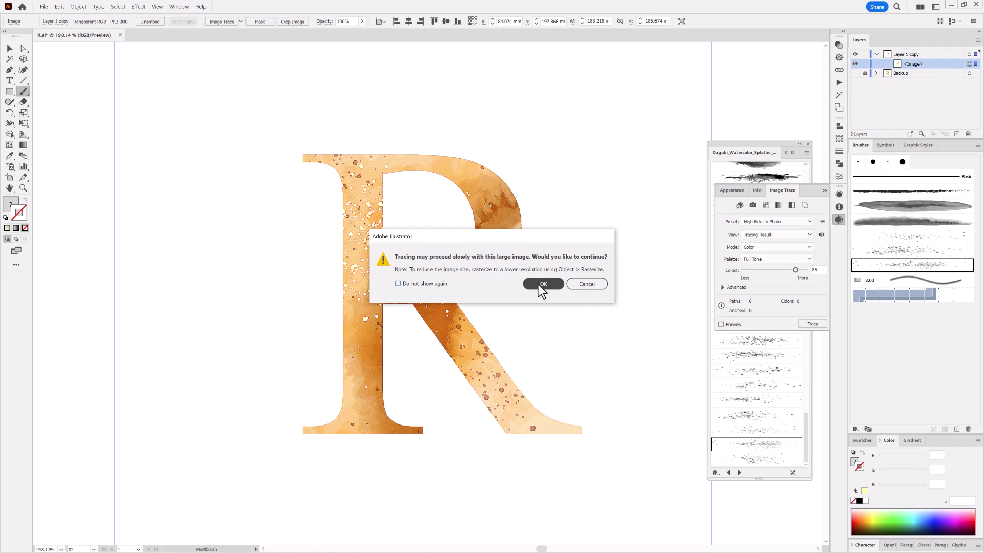
pyautogui.click(540, 285)
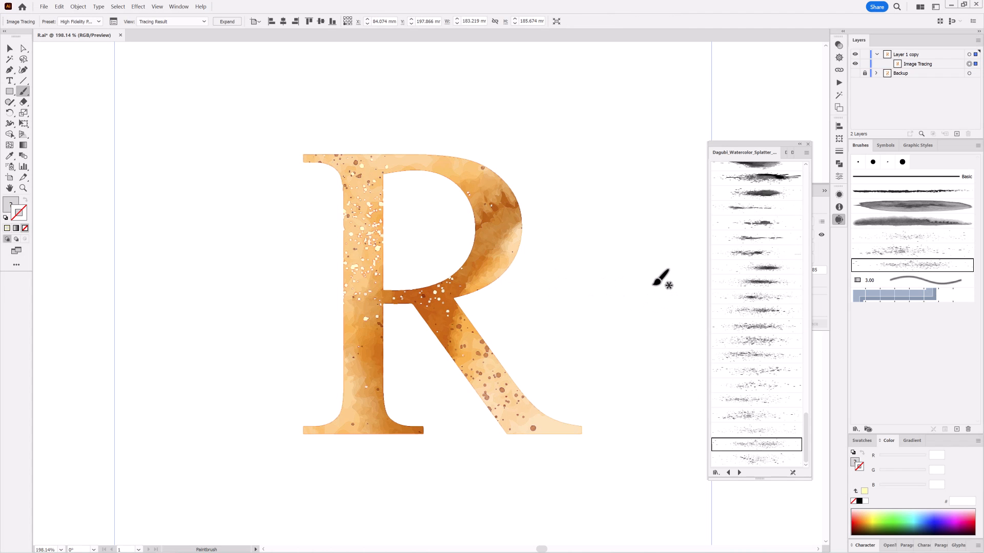
# Expand the image tracing into editable vector paths
pyautogui.click(78, 6)
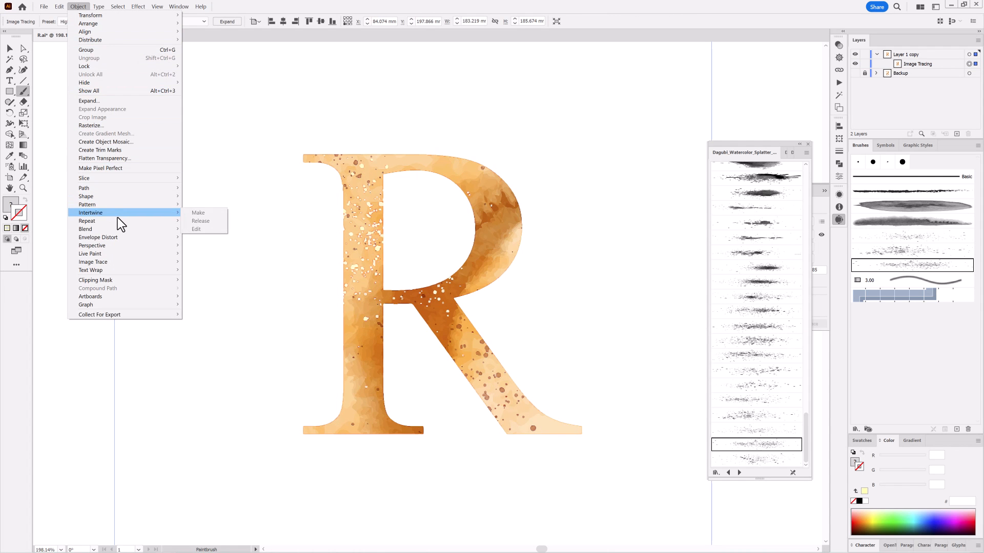
pyautogui.moveTo(169, 262)
pyautogui.click(209, 288)
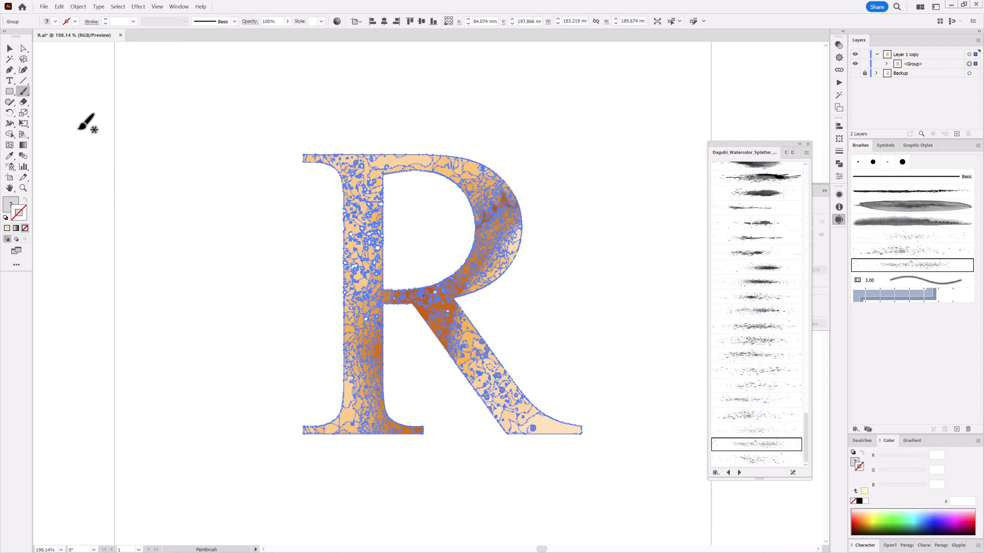
# Select the white traced areas with the Magic Wand at a fill colour tolerance of 0 and cut them
pyautogui.press('y')
pyautogui.click(839, 96)
pyautogui.click(839, 95)
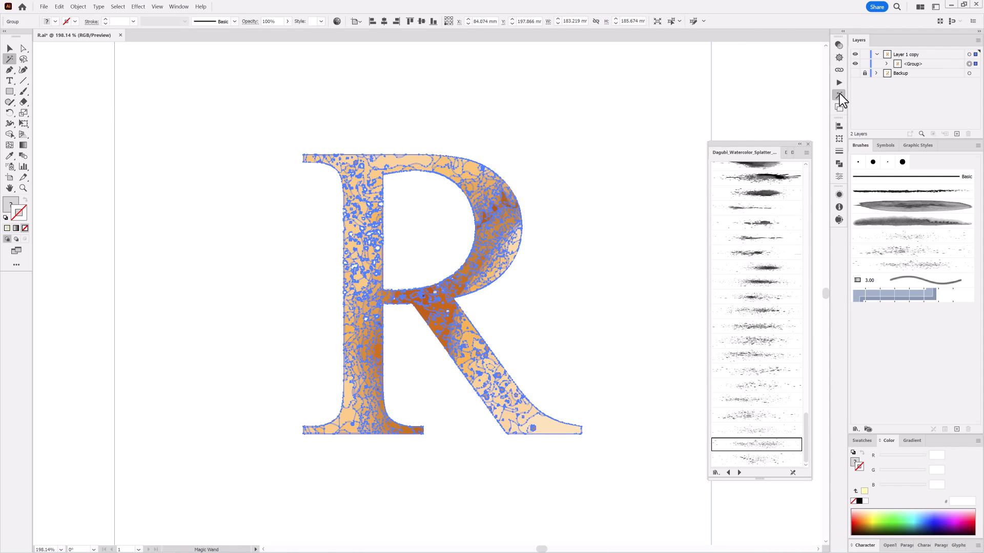
pyautogui.click(839, 95)
pyautogui.click(745, 132)
pyautogui.click(317, 154)
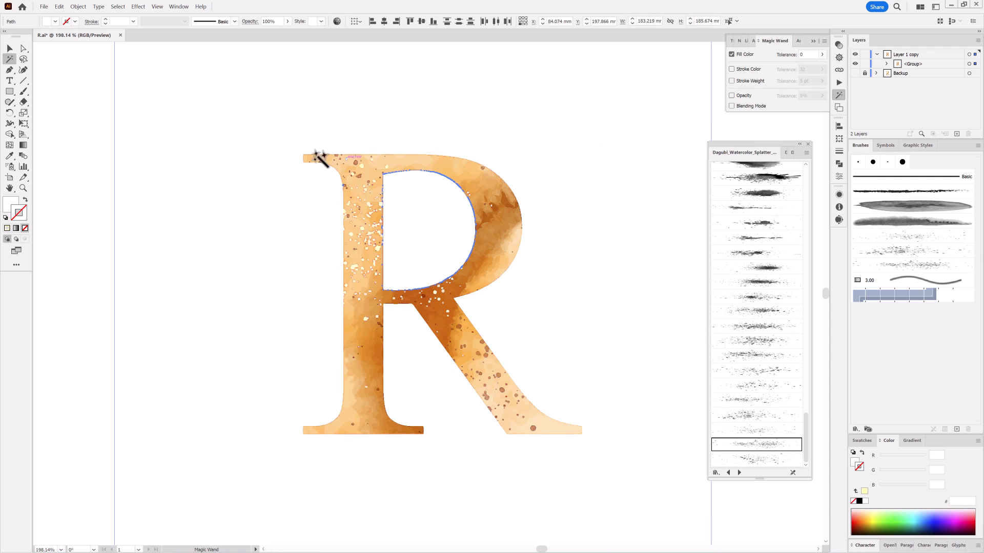
pyautogui.click(59, 7)
pyautogui.click(66, 39)
# Draw a light turquoise RGB 170, 255, 236 rectangle about 163 × 164 mm, move it below the traced group and hide it
pyautogui.press('m')
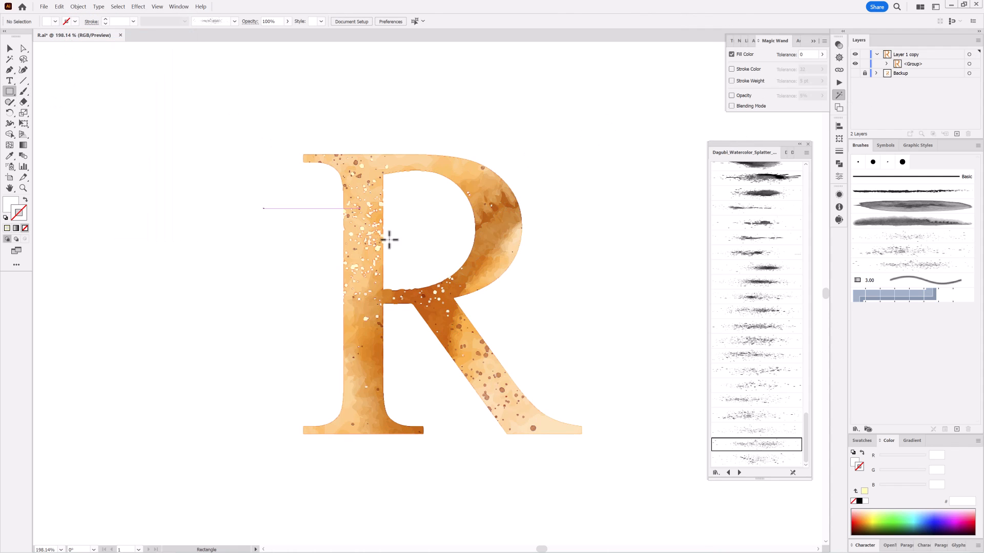
pyautogui.hotkey('ctrl', '-')
pyautogui.moveTo(254, 92)
pyautogui.mouseDown()
pyautogui.moveTo(626, 478)
pyautogui.moveTo(655, 495)
pyautogui.mouseUp()
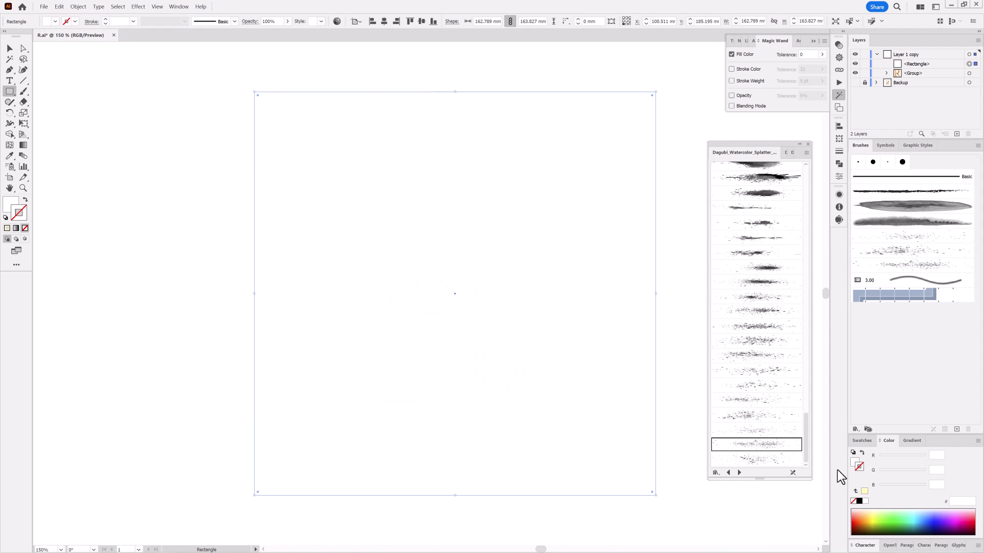
pyautogui.click(914, 514)
pyautogui.moveTo(929, 64); pyautogui.dragTo(930, 72)
pyautogui.click(854, 73)
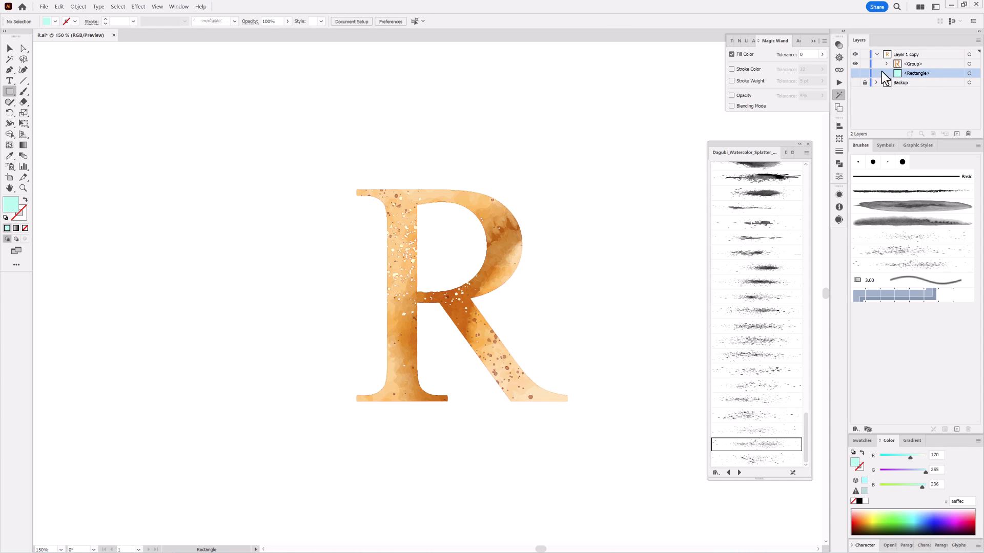
# Enlarge the traced R group to about 103 × 104 mm with Free Transform and deselect it
pyautogui.hotkey('ctrl', '0')
pyautogui.click(969, 64)
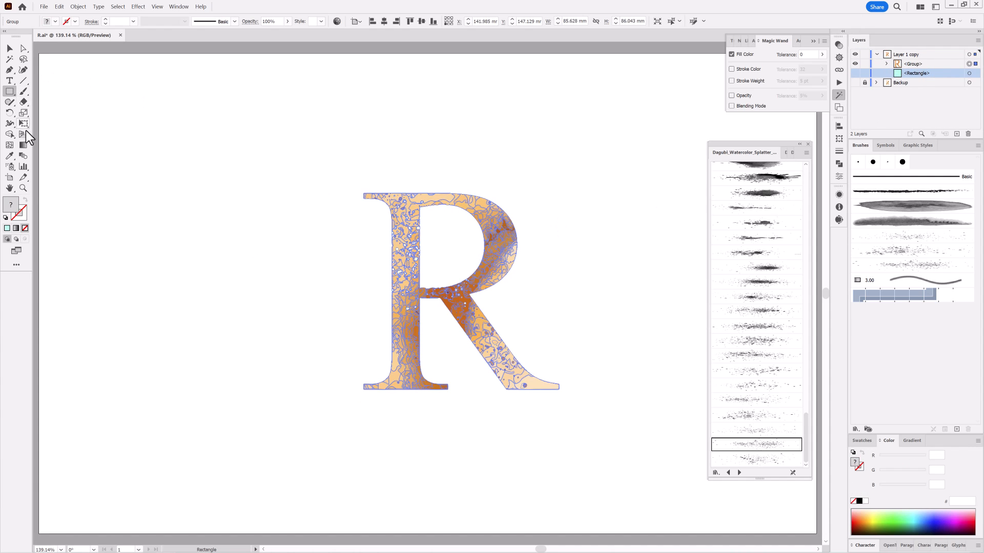
pyautogui.click(25, 127)
pyautogui.moveTo(560, 194); pyautogui.dragTo(580, 172)
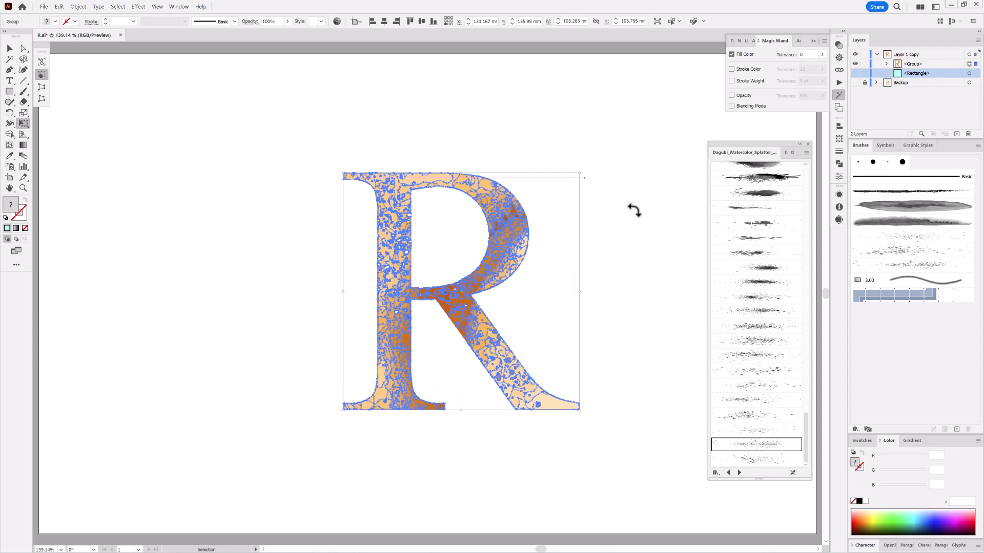
pyautogui.hotkey('ctrl', 'shift', 'a')
pyautogui.press('v')
# Set up the Paintbrush with a tapered brush from the Dagubi_Summer_Brushes library and a black stroke
pyautogui.click(855, 429)
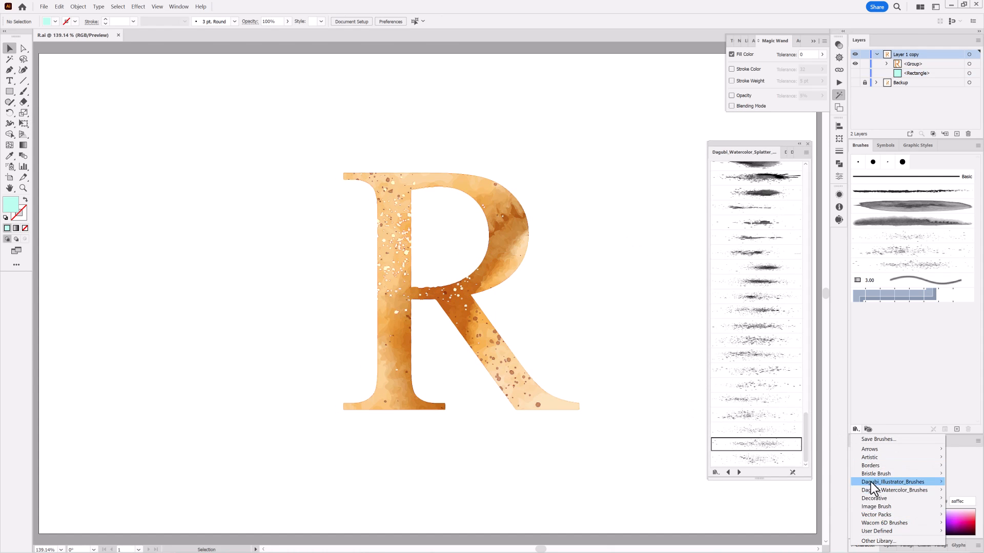
pyautogui.moveTo(871, 481)
pyautogui.click(815, 463)
pyautogui.moveTo(807, 209)
pyautogui.mouseDown()
pyautogui.moveTo(797, 334)
pyautogui.moveTo(802, 207)
pyautogui.mouseUp()
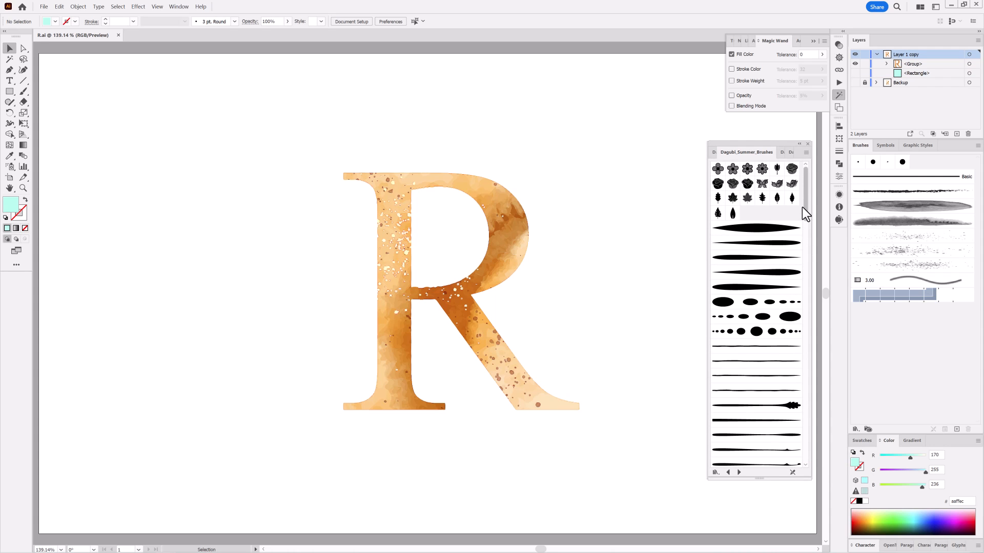
pyautogui.click(764, 243)
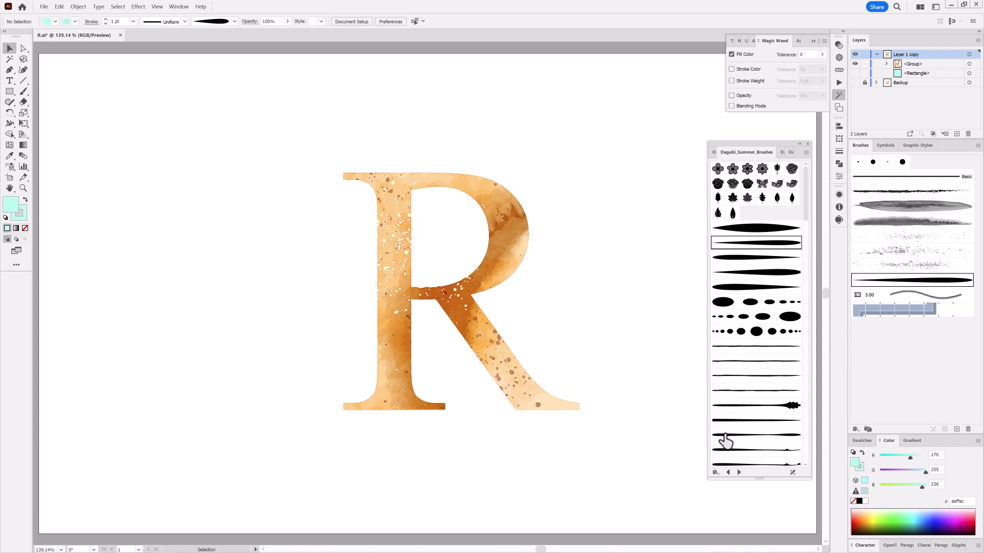
pyautogui.click(859, 501)
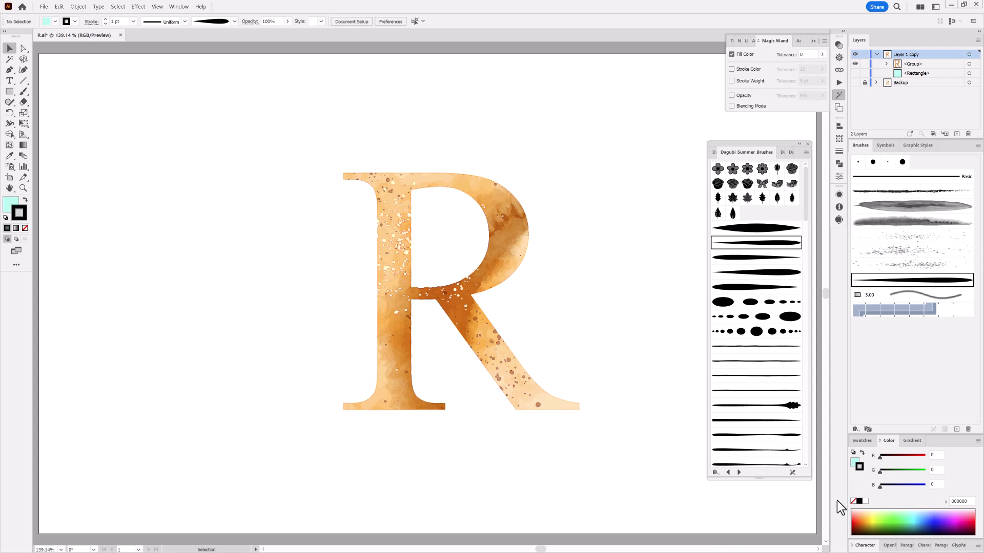
pyautogui.doubleClick(23, 91)
pyautogui.press('Return')
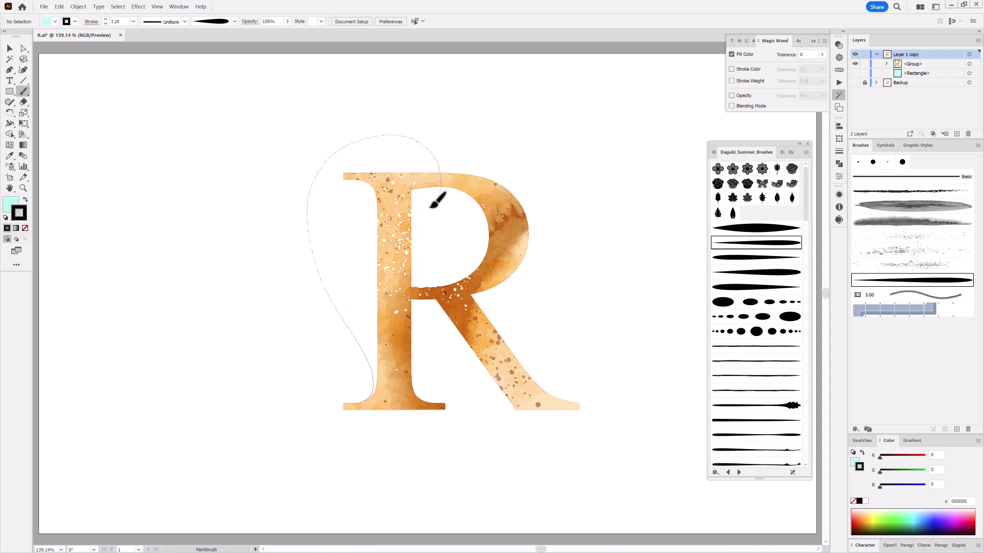
# Try a looping black brush stroke from the foot of the R's stem over its top into the bowl, and undo it
pyautogui.moveTo(431, 206); pyautogui.dragTo(435, 200)
pyautogui.hotkey('ctrl', 'z')
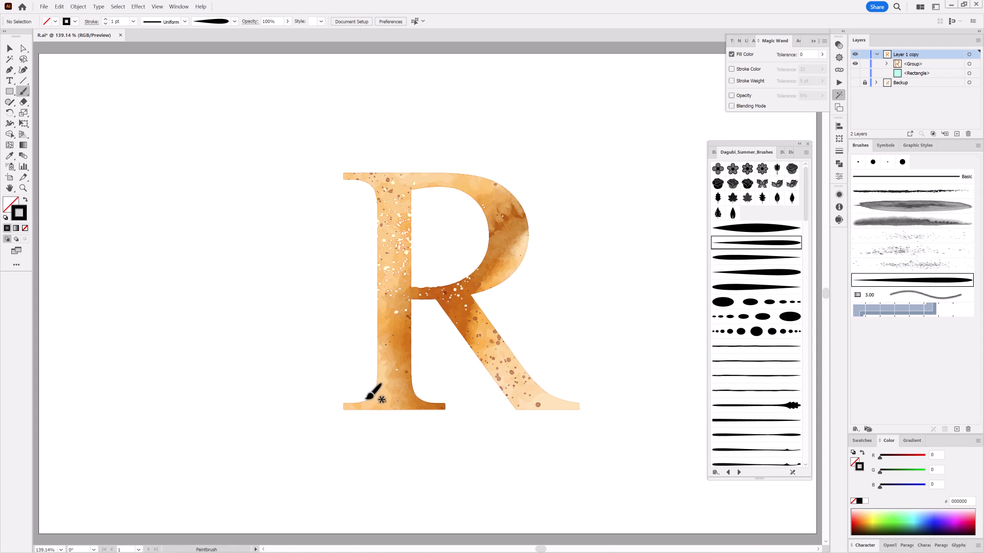
# Paint a black looping stroke about 65 × 122 mm from the foot of the R's stem over its top into the bowl
pyautogui.moveTo(432, 125); pyautogui.dragTo(441, 214)
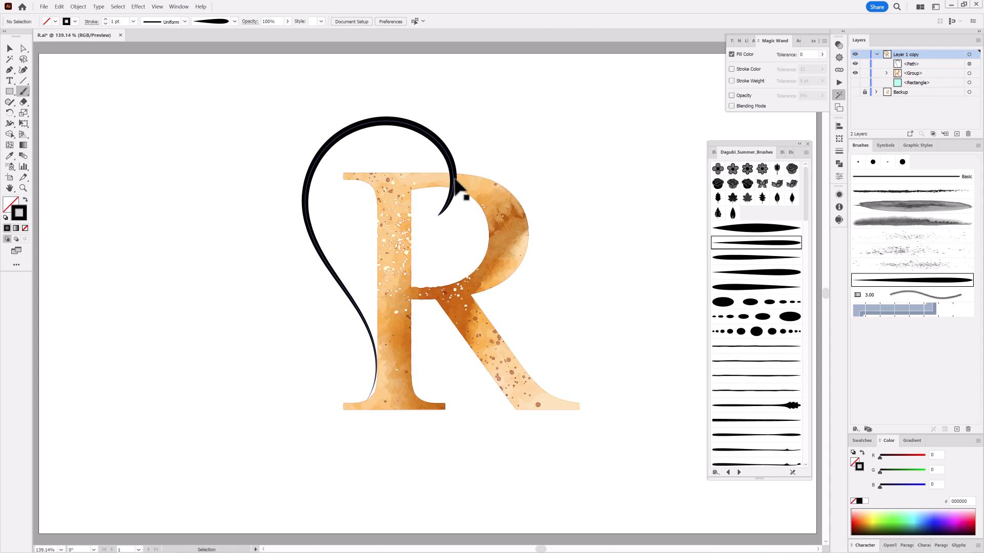
pyautogui.moveTo(457, 177); pyautogui.dragTo(459, 178)
pyautogui.keyDown('ctrl'); pyautogui.click(624, 136); pyautogui.keyUp('ctrl')
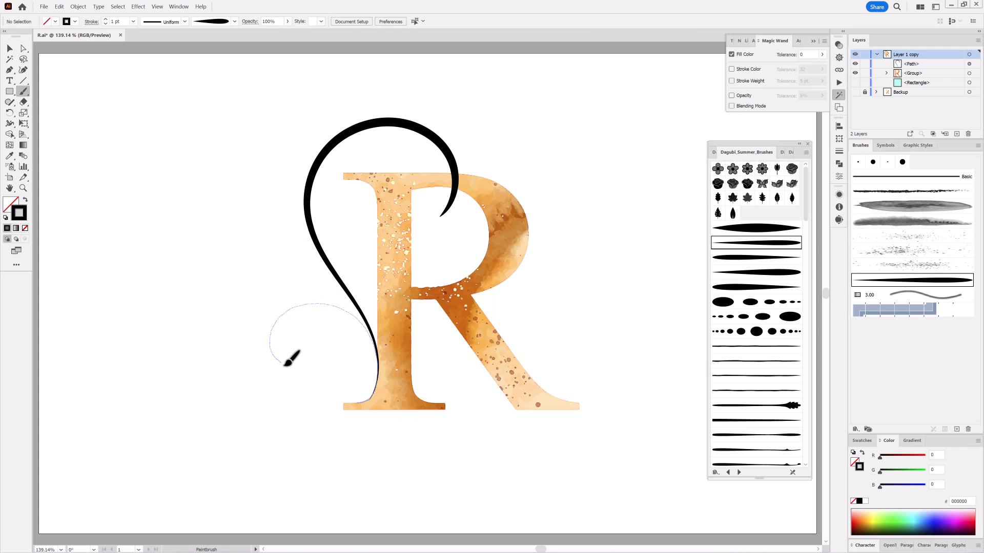
# Paint an outward curl from the loop's base and a smaller curl inside the loop, and set the main loop's stroke to 2 pt
pyautogui.moveTo(285, 365); pyautogui.dragTo(311, 361)
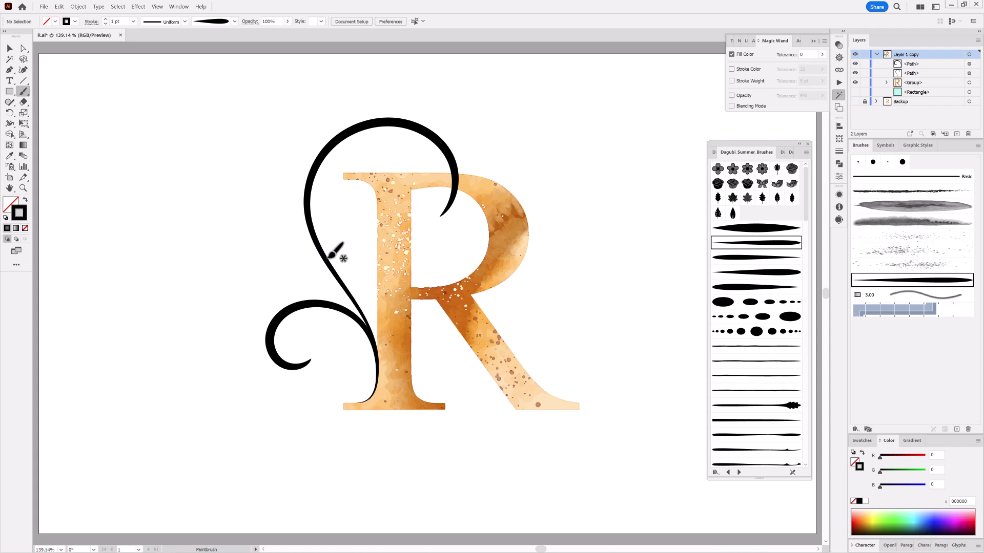
pyautogui.moveTo(359, 305); pyautogui.dragTo(341, 272)
pyautogui.moveTo(366, 215); pyautogui.dragTo(367, 216)
pyautogui.hotkey('ctrl', 'z')
pyautogui.moveTo(359, 218); pyautogui.dragTo(357, 219)
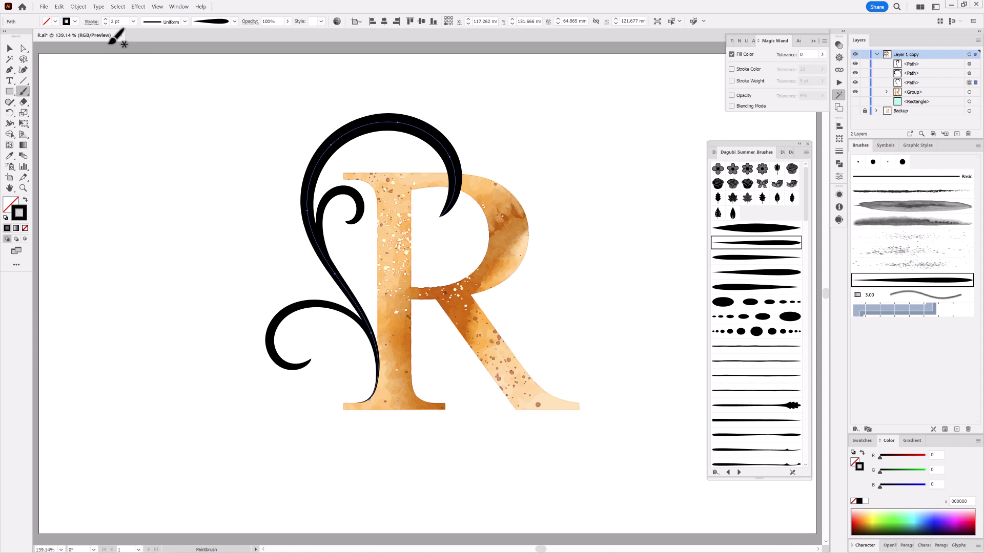
# Adjust the lower anchor points of the outward curl and main loop at the stem's foot so their ends blend together, and deselect
pyautogui.moveTo(356, 413); pyautogui.dragTo(512, 429)
pyautogui.press('a')
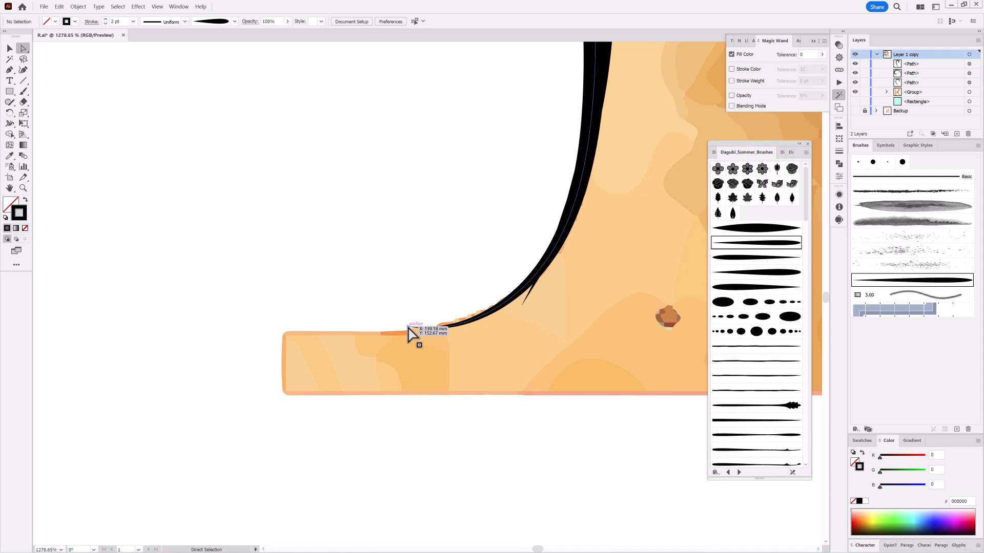
pyautogui.click(410, 333)
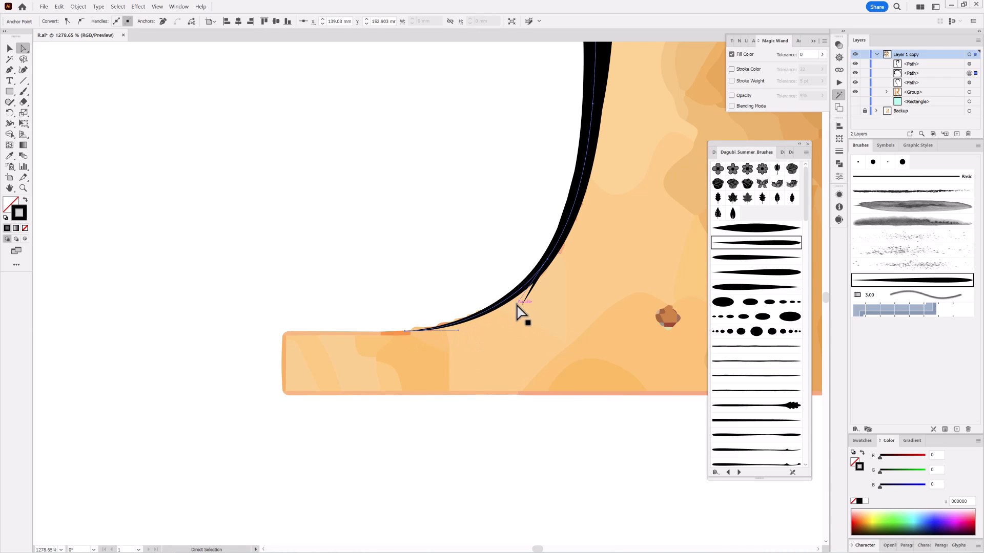
pyautogui.moveTo(516, 305); pyautogui.dragTo(628, 216)
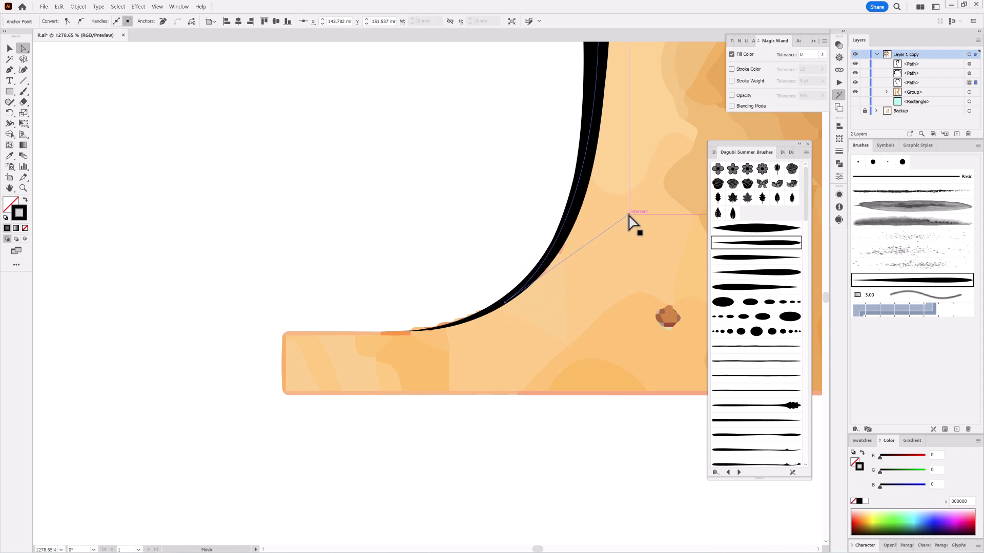
pyautogui.keyDown('ctrl'); pyautogui.keyDown('alt'); pyautogui.click(589, 357); pyautogui.keyUp('alt'); pyautogui.keyUp('ctrl')
pyautogui.moveTo(589, 357); pyautogui.dragTo(481, 356)
pyautogui.moveTo(358, 263); pyautogui.dragTo(348, 274)
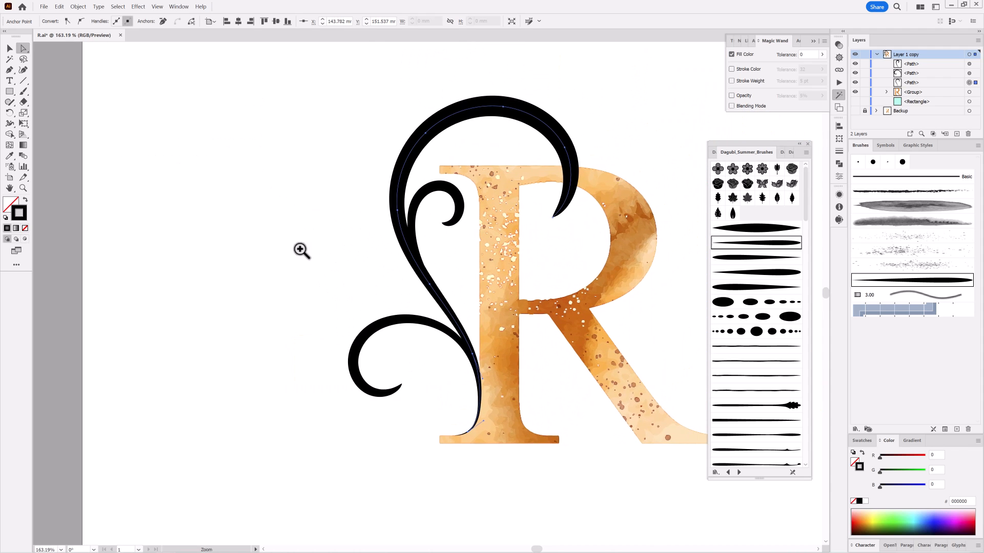
pyautogui.keyDown('ctrl'); pyautogui.click(242, 194); pyautogui.keyUp('ctrl')
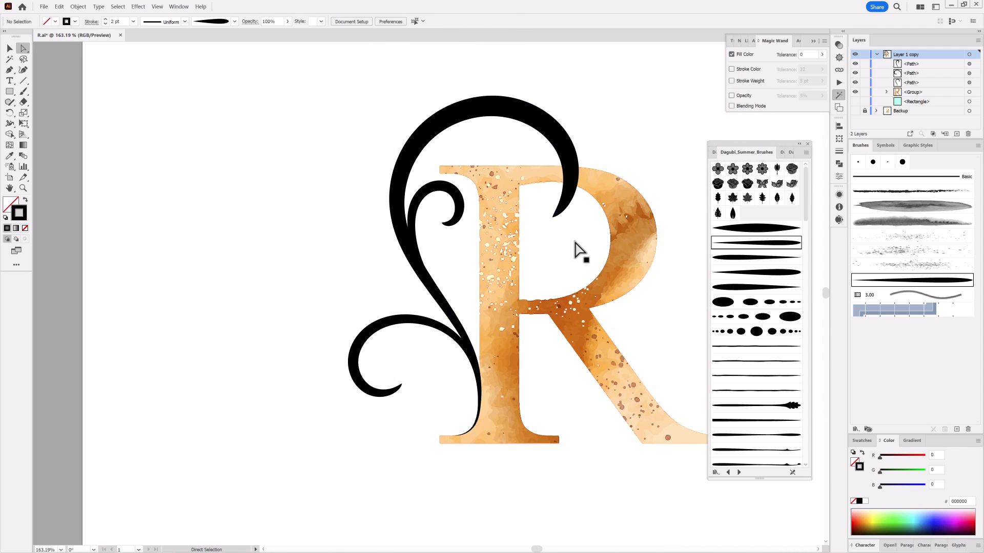
# Apply the first double-tapered art brush from Dagubi_Summer_Brushes to the main loop and set its stroke to 0.8 pt
pyautogui.moveTo(568, 196); pyautogui.dragTo(597, 215)
pyautogui.keyDown('ctrl'); pyautogui.click(575, 143); pyautogui.keyUp('ctrl')
pyautogui.click(761, 232)
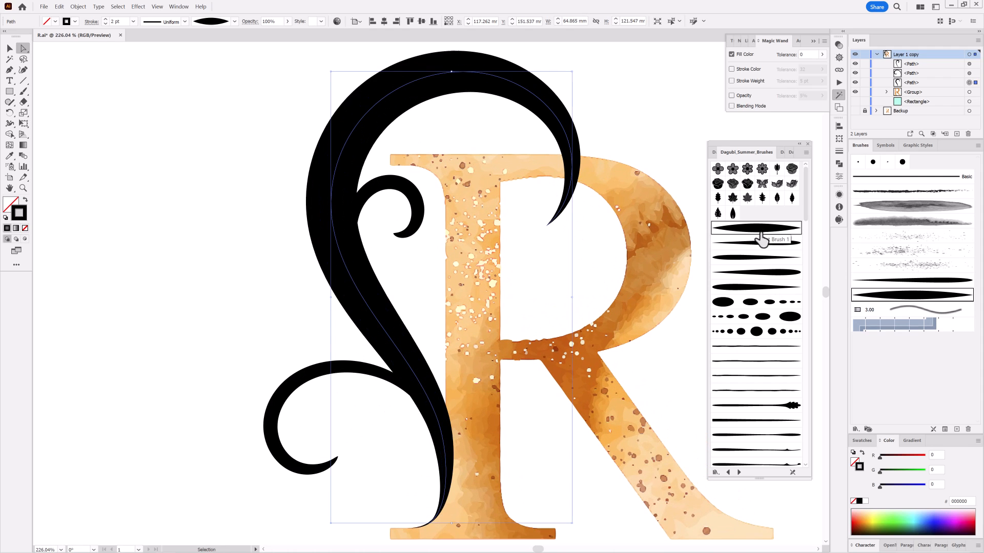
pyautogui.click(105, 23)
pyautogui.click(106, 24)
pyautogui.click(105, 23)
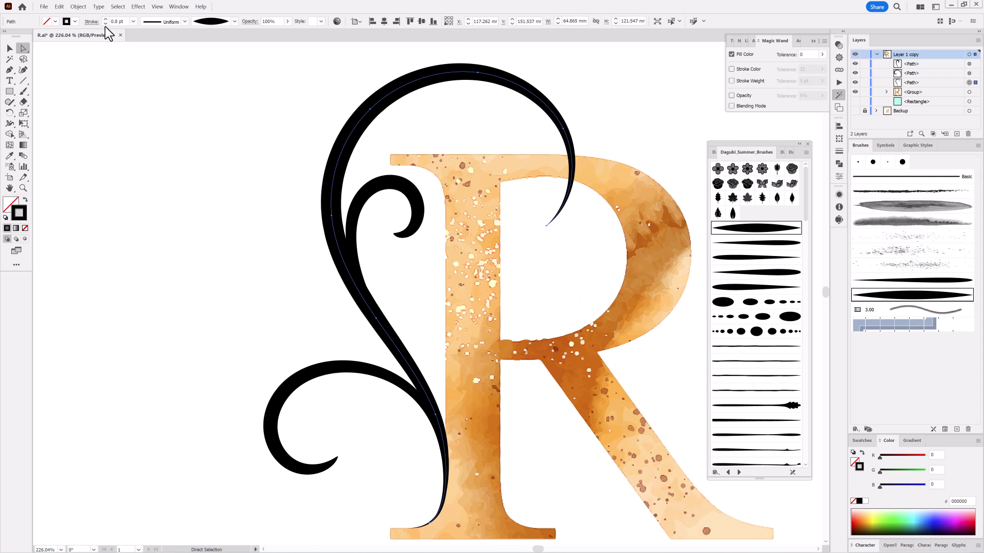
pyautogui.click(215, 123)
# Load the VariousFree and Dagubi_Various_Brushes_for_Illustrator brush libraries and choose the leaf-shaped brush with a split highlight
pyautogui.moveTo(806, 202); pyautogui.dragTo(803, 309)
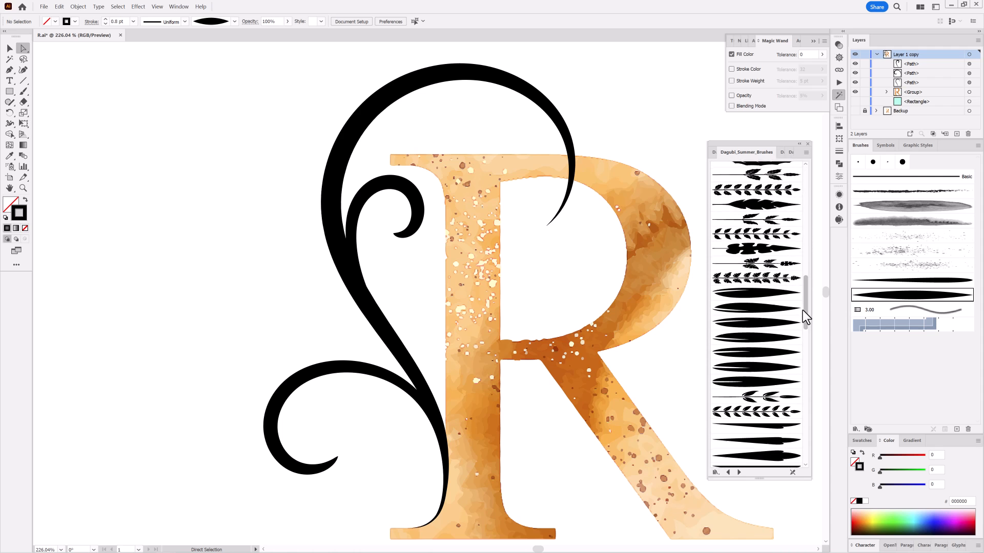
pyautogui.click(856, 429)
pyautogui.moveTo(860, 481)
pyautogui.click(764, 481)
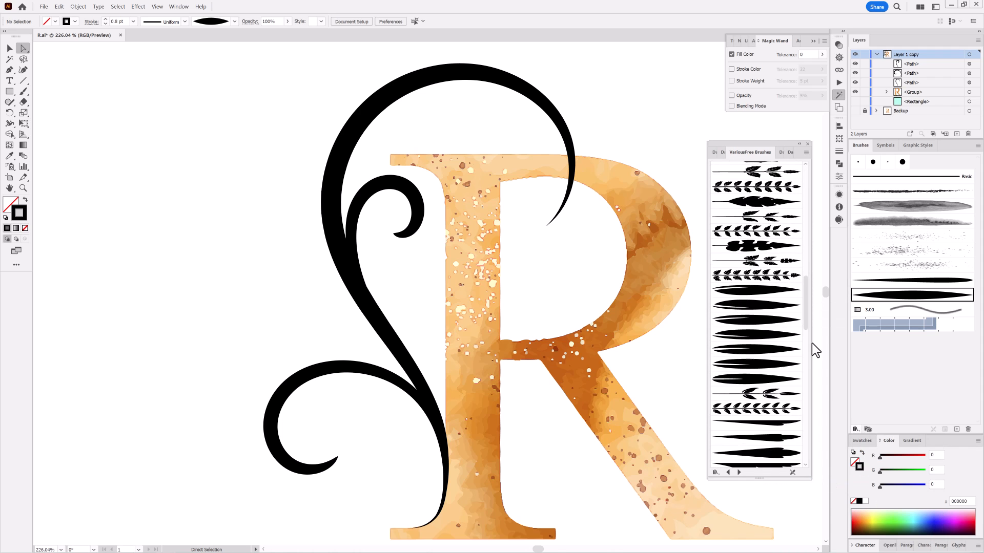
pyautogui.click(856, 429)
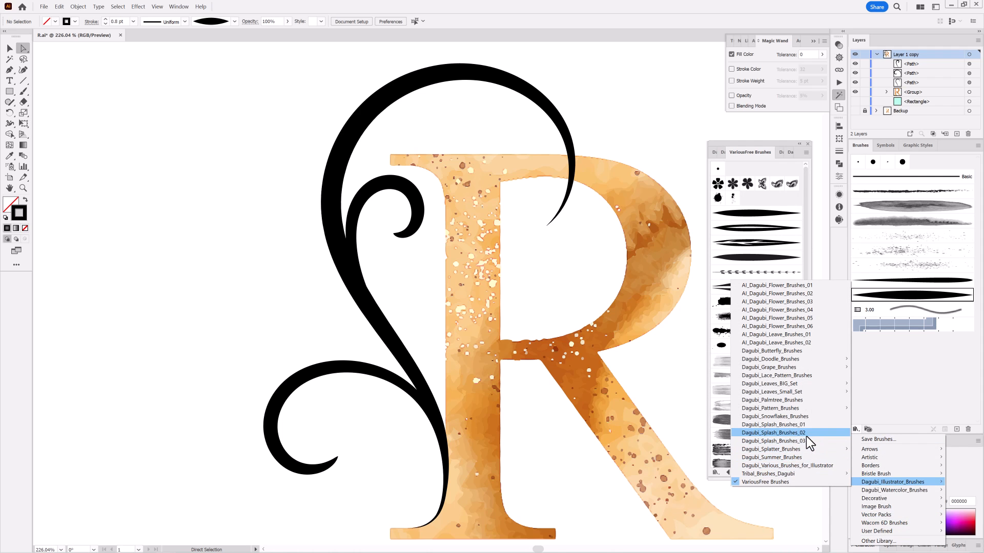
pyautogui.click(787, 466)
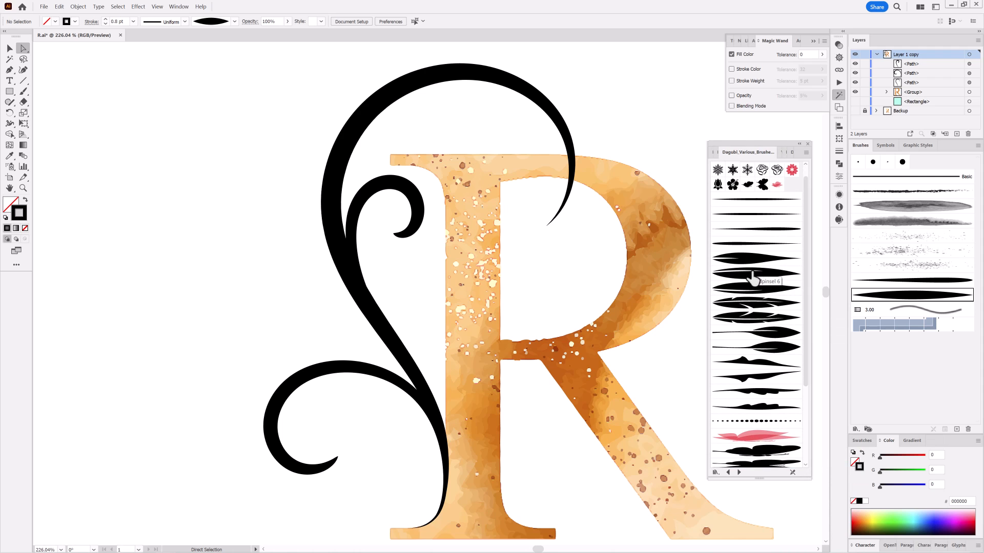
pyautogui.click(752, 277)
# Paint a leaf about 16 × 14 mm at the main loop's tip inside the R's bowl, with a 1 pt stroke
pyautogui.click(23, 92)
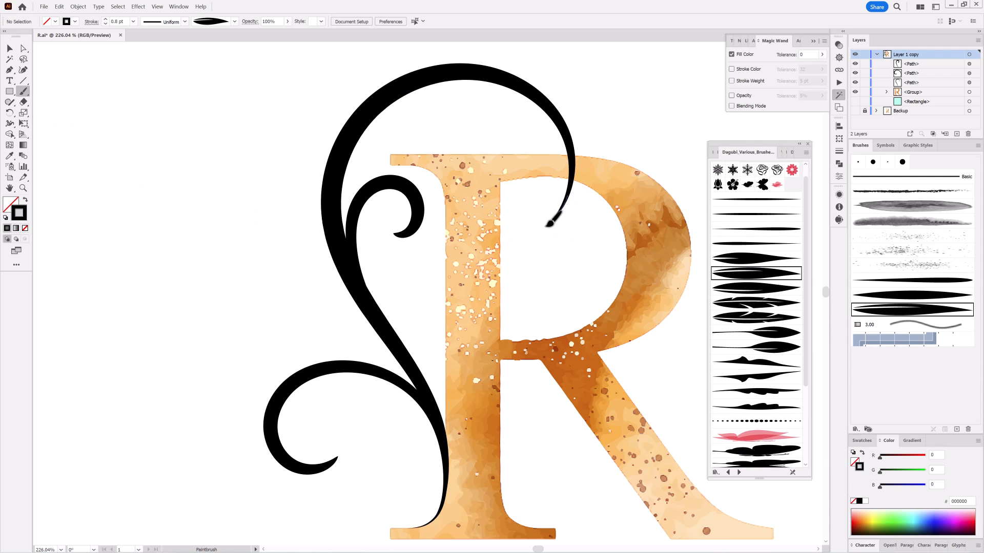
pyautogui.moveTo(566, 198); pyautogui.dragTo(507, 245)
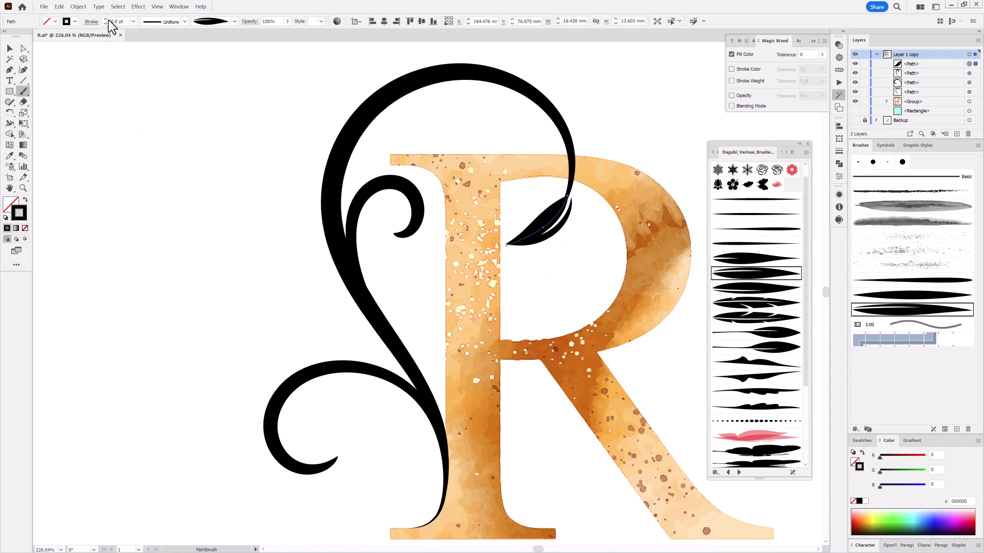
pyautogui.keyDown('ctrl'); pyautogui.click(105, 171); pyautogui.keyUp('ctrl')
# Apply a thin tapered brush to the small inner curl, redraw its rounded end and smooth it, leaving nothing selected
pyautogui.keyDown('ctrl'); pyautogui.click(416, 225); pyautogui.keyUp('ctrl')
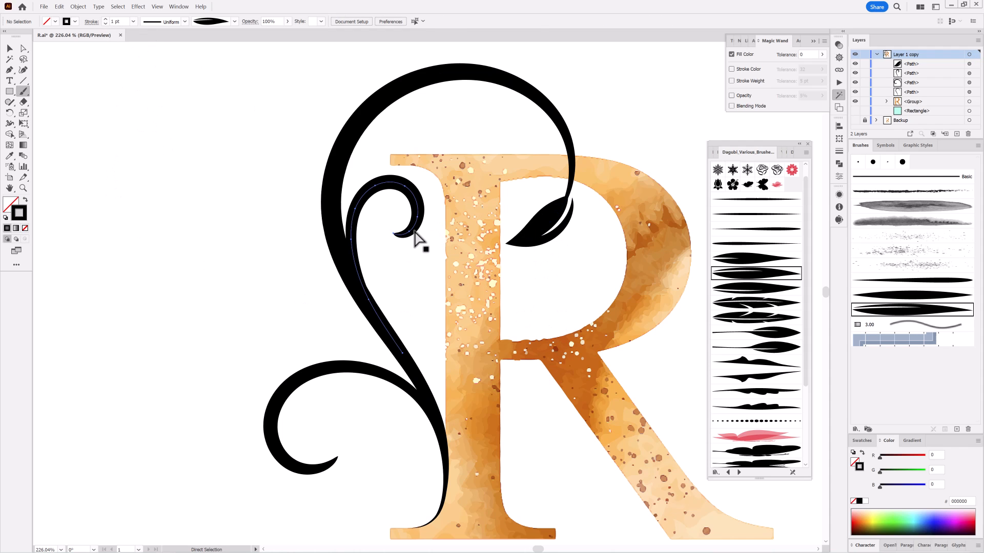
pyautogui.click(755, 216)
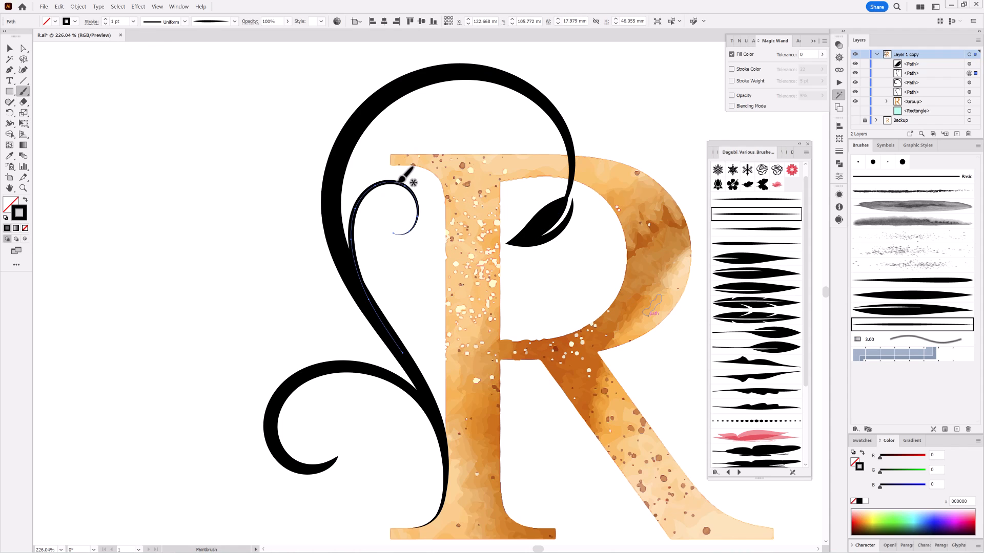
pyautogui.moveTo(399, 182)
pyautogui.mouseDown()
pyautogui.moveTo(420, 200)
pyautogui.moveTo(407, 232)
pyautogui.moveTo(392, 230)
pyautogui.mouseUp()
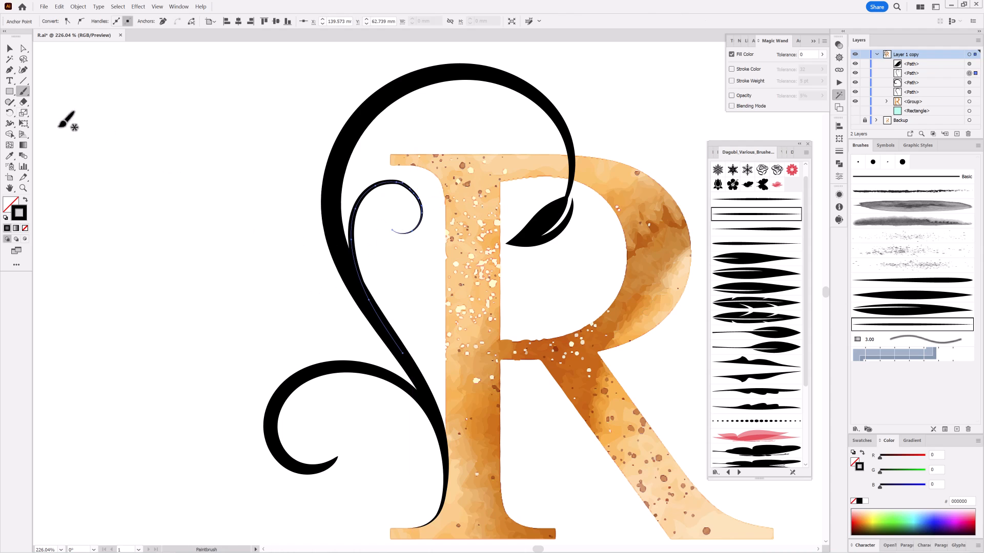
pyautogui.moveTo(9, 102); pyautogui.dragTo(41, 125)
pyautogui.keyDown('ctrl'); pyautogui.click(375, 207); pyautogui.keyUp('ctrl')
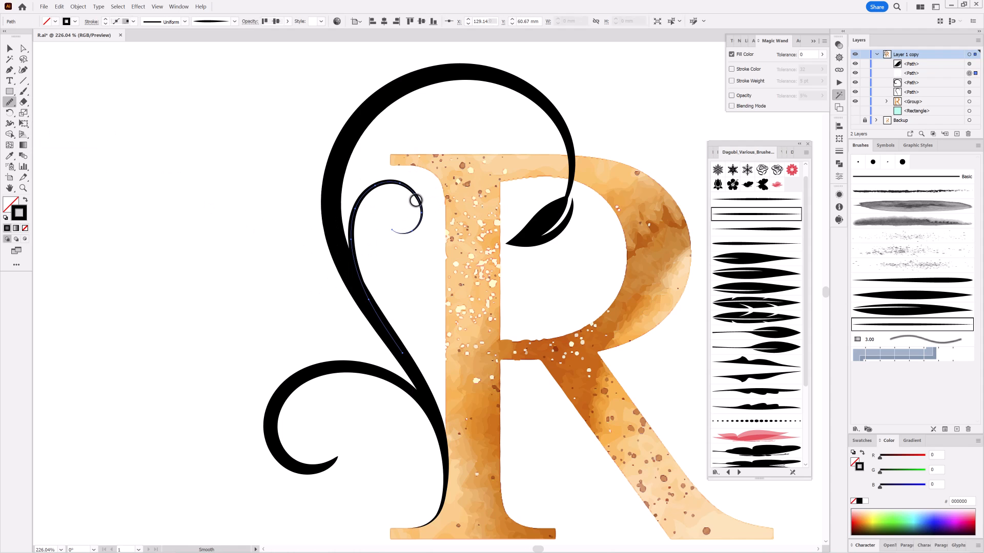
pyautogui.click(23, 91)
pyautogui.hotkey('ctrl', 'shift', 'a')
# Paint a leaf at the inner curl's tip and a thin spiral ending in a small leaf inside the top of the main loop
pyautogui.click(756, 273)
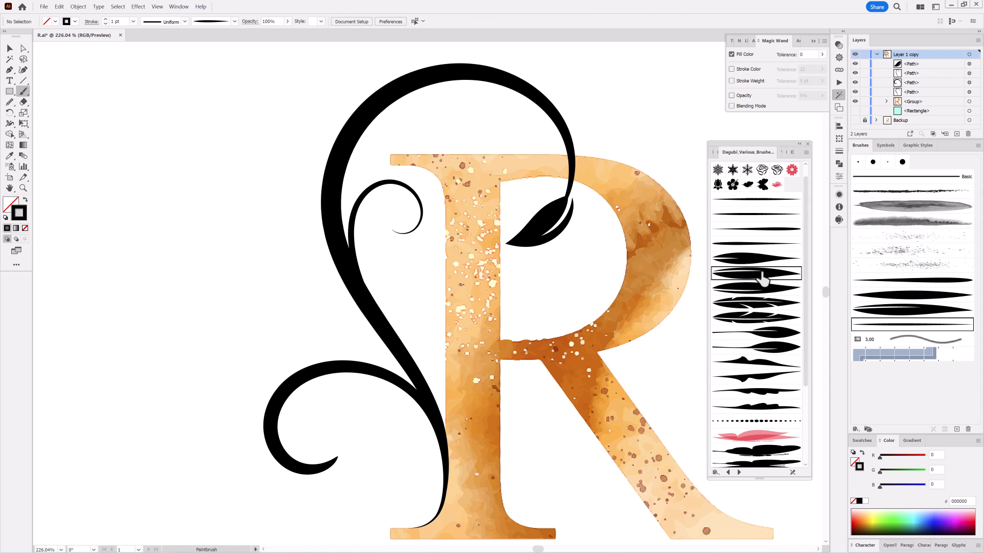
pyautogui.moveTo(416, 226); pyautogui.dragTo(375, 209)
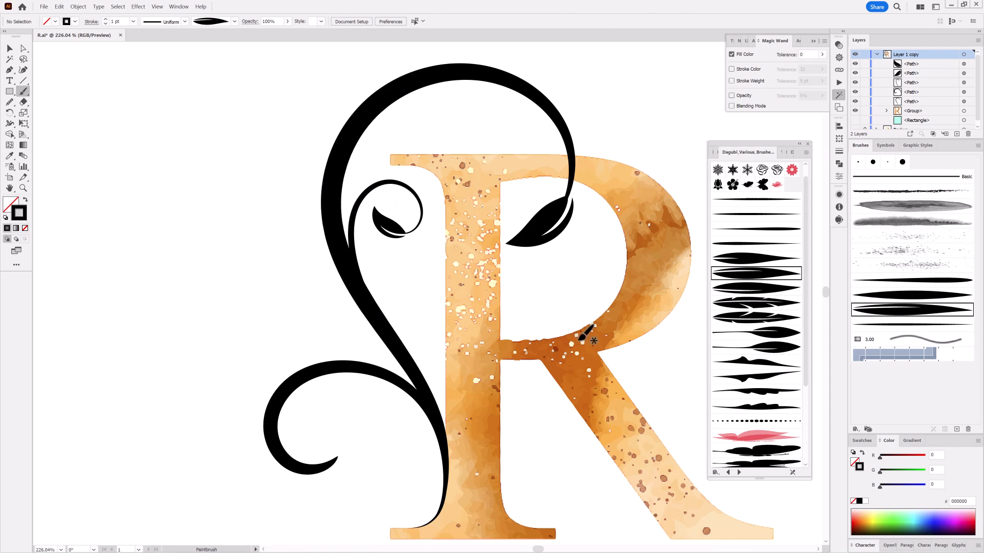
pyautogui.click(756, 214)
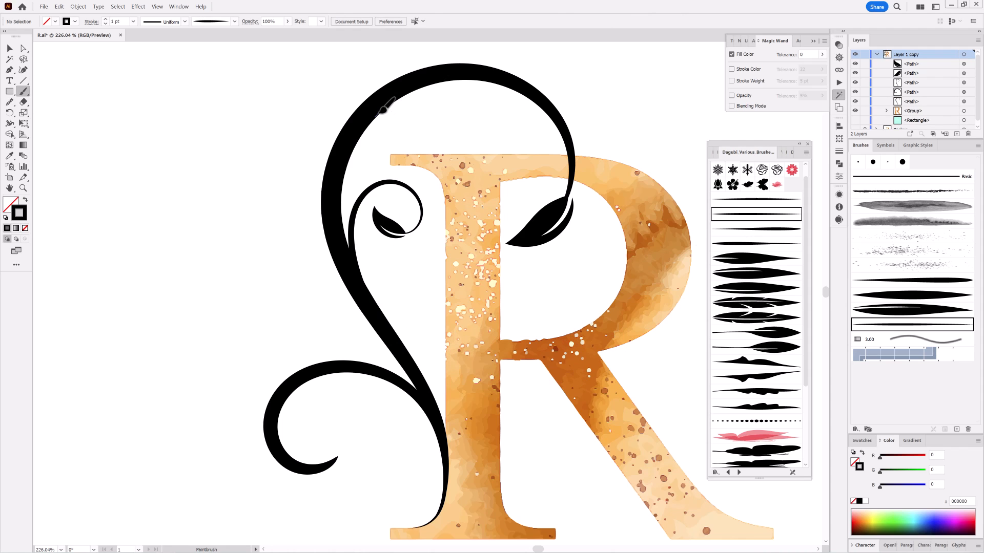
pyautogui.moveTo(419, 122); pyautogui.dragTo(442, 116)
pyautogui.keyDown('ctrl'); pyautogui.click(384, 221); pyautogui.keyUp('ctrl')
pyautogui.moveTo(572, 341)
pyautogui.mouseDown()
pyautogui.moveTo(450, 437)
pyautogui.moveTo(591, 332)
pyautogui.mouseUp()
# Paint three teardrop strokes fanning out along the loop's outer edge above the outward curl, using the second Dagubi_Summer_Brushes tapered brush
pyautogui.click(787, 153)
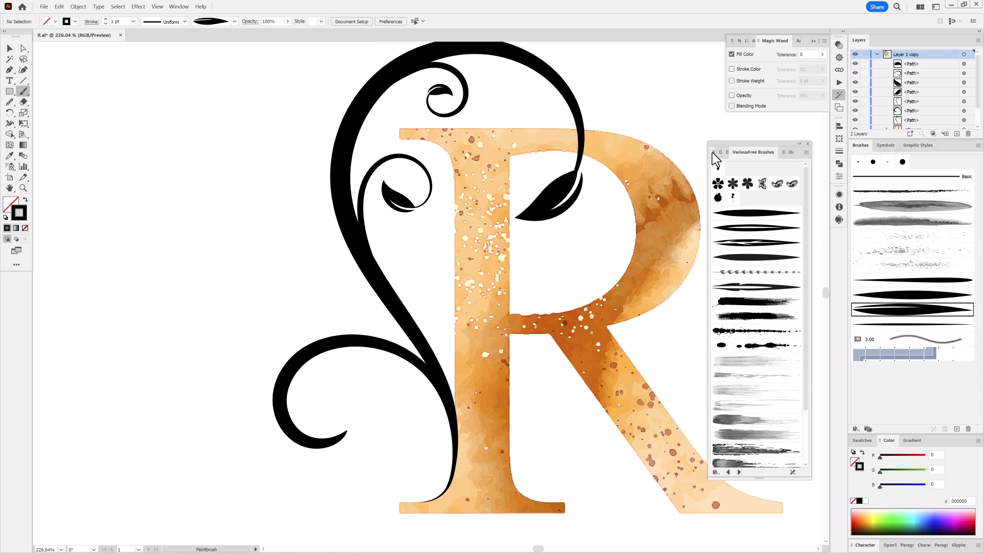
pyautogui.click(713, 152)
pyautogui.click(768, 152)
pyautogui.scroll(5, 749, 251)
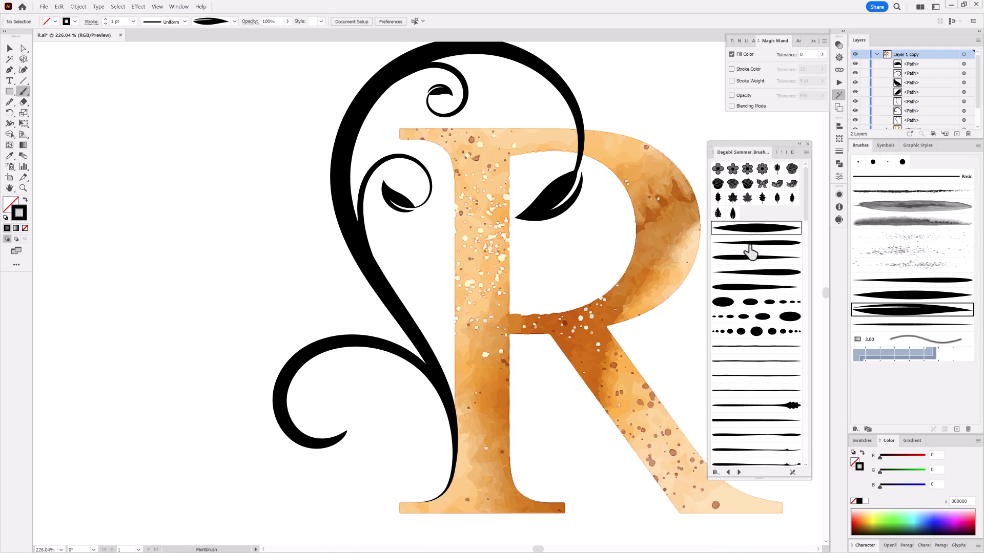
pyautogui.click(749, 245)
pyautogui.moveTo(383, 329); pyautogui.dragTo(320, 313)
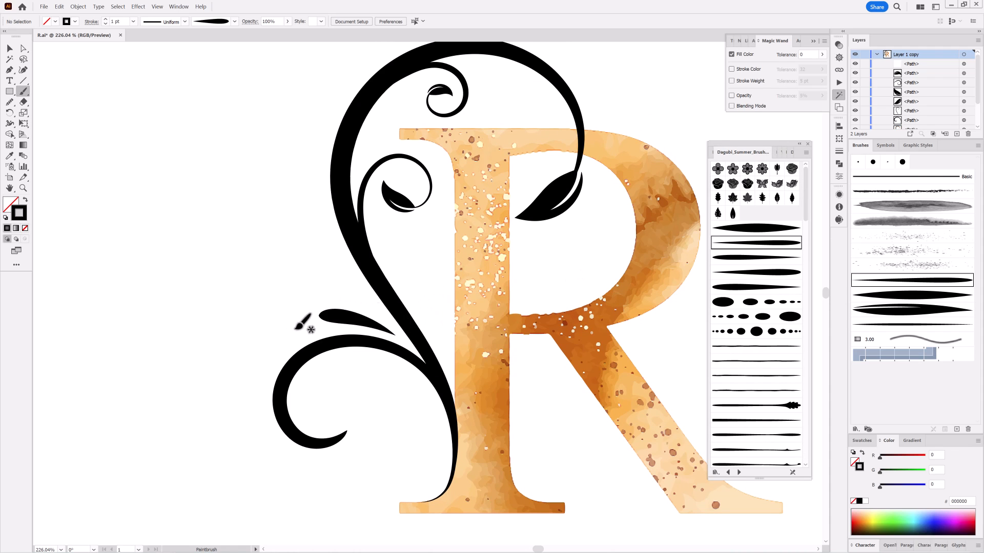
pyautogui.moveTo(381, 304)
pyautogui.mouseDown()
pyautogui.moveTo(306, 277)
pyautogui.moveTo(306, 221)
pyautogui.mouseUp()
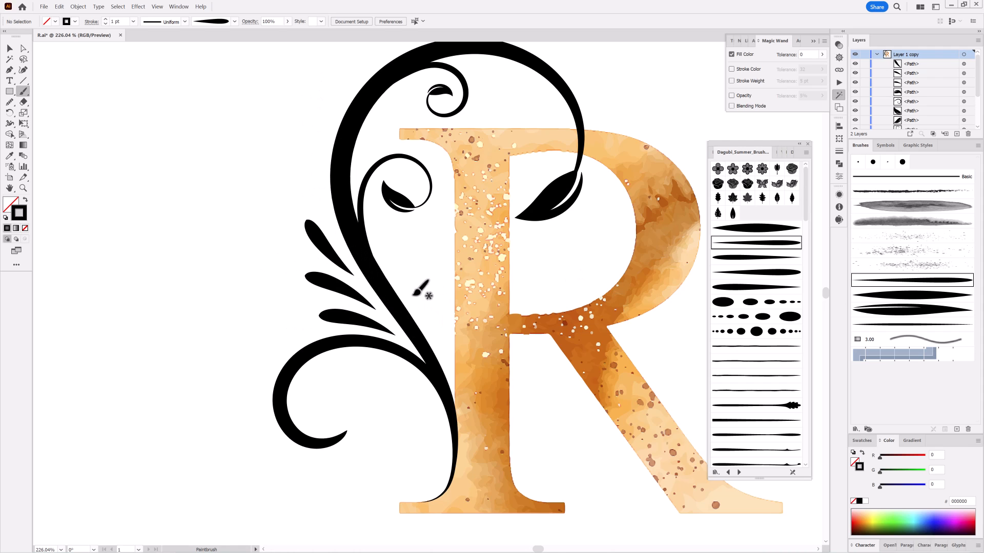
# Paint two overlapping curved petals on the loop's outer edge above the teardrops, undoing and redrawing the first attempt
pyautogui.moveTo(443, 214); pyautogui.dragTo(463, 258)
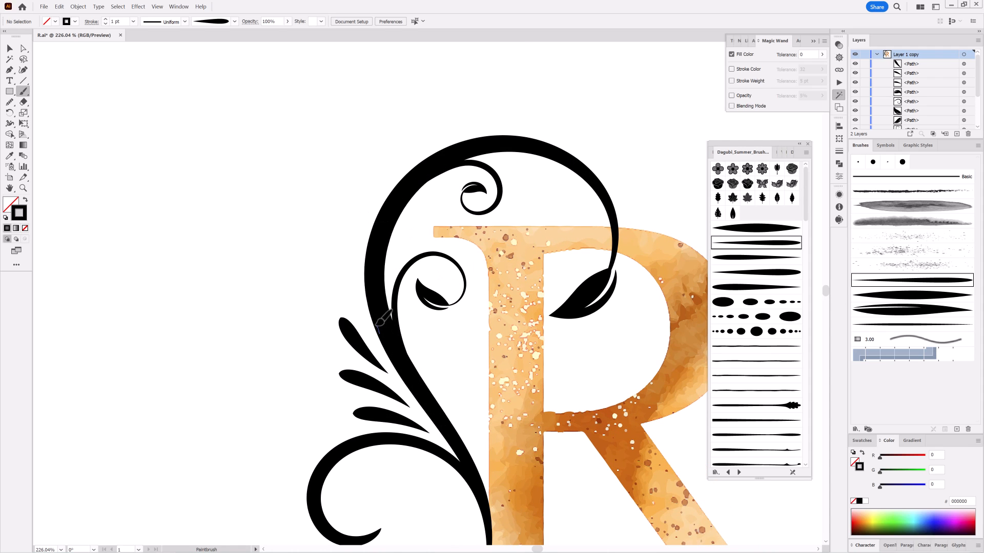
pyautogui.moveTo(320, 274); pyautogui.dragTo(313, 281)
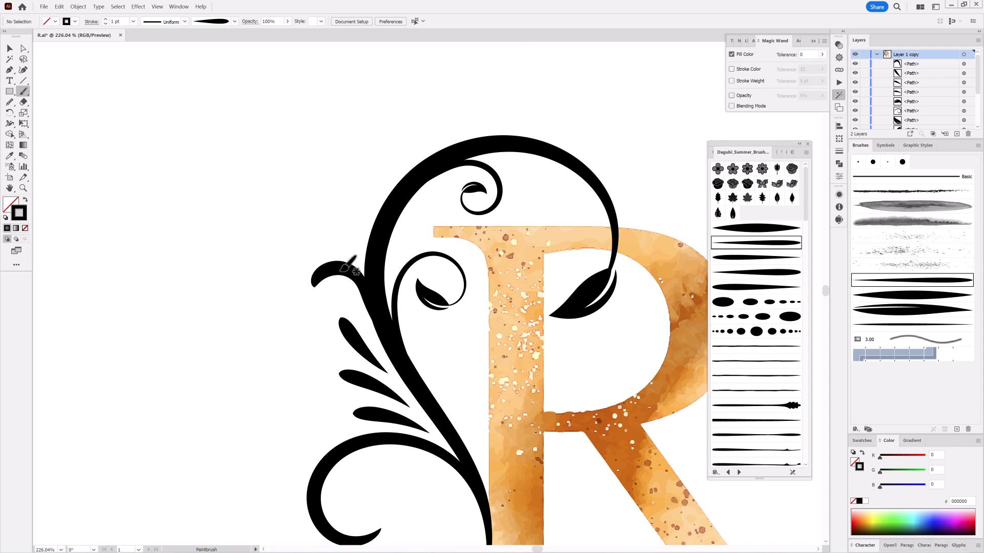
pyautogui.hotkey('ctrl', 'z')
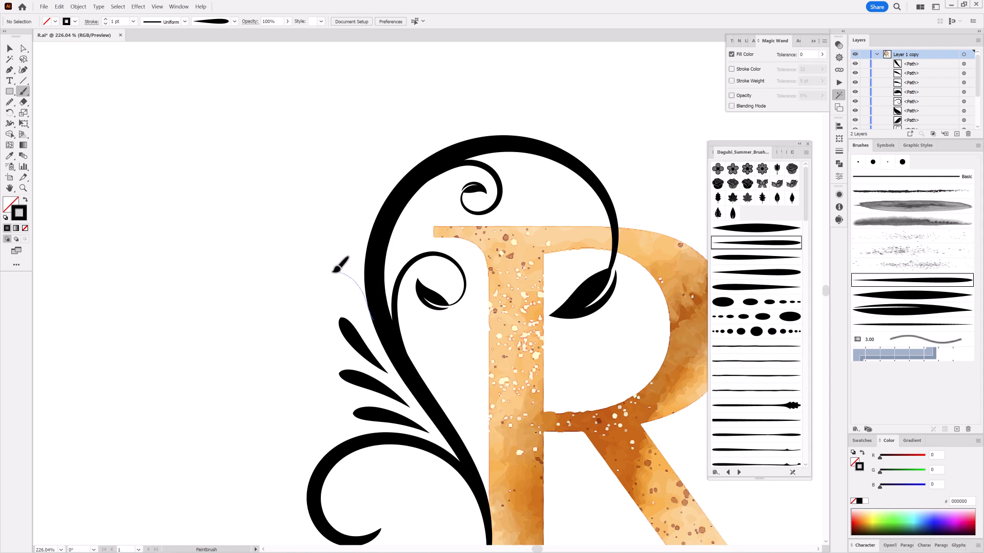
pyautogui.moveTo(334, 270)
pyautogui.mouseDown()
pyautogui.moveTo(364, 290)
pyautogui.moveTo(332, 266)
pyautogui.mouseUp()
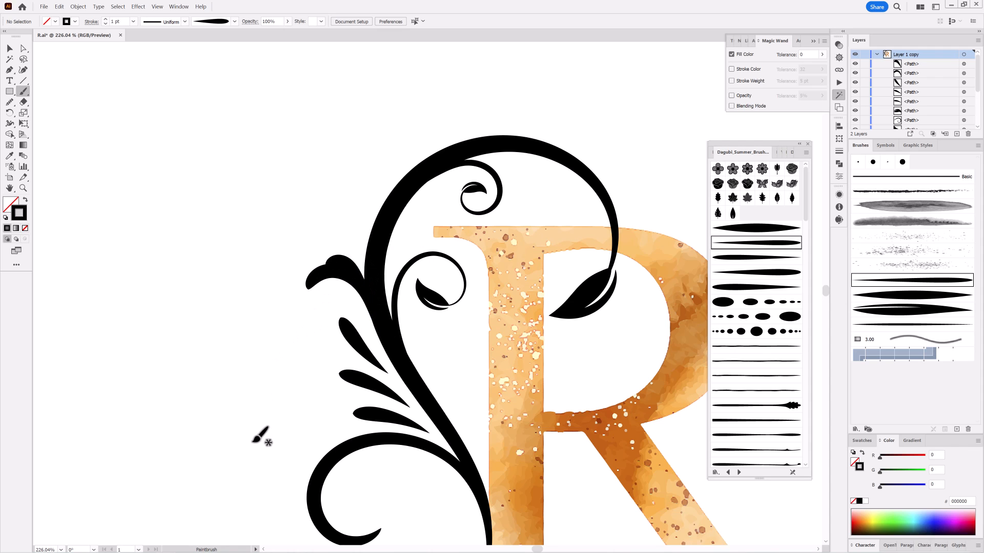
# Paint small two-petal sprouts with a 0.5 pt stroke on the loop's upper outer edge and on its inner edge above the bowl
pyautogui.hscroll(2, 507, 318)
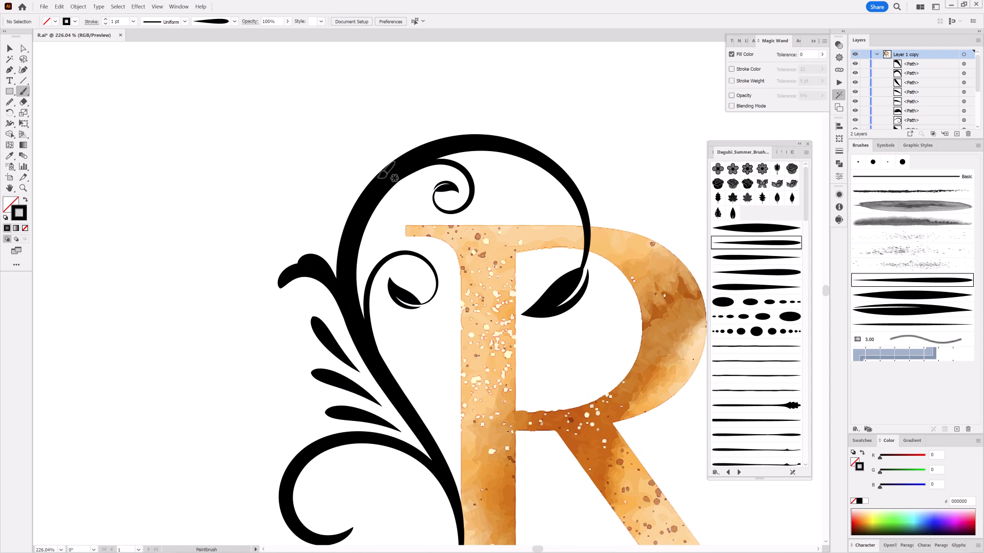
pyautogui.moveTo(399, 148)
pyautogui.mouseDown()
pyautogui.moveTo(384, 143)
pyautogui.moveTo(407, 135)
pyautogui.mouseUp()
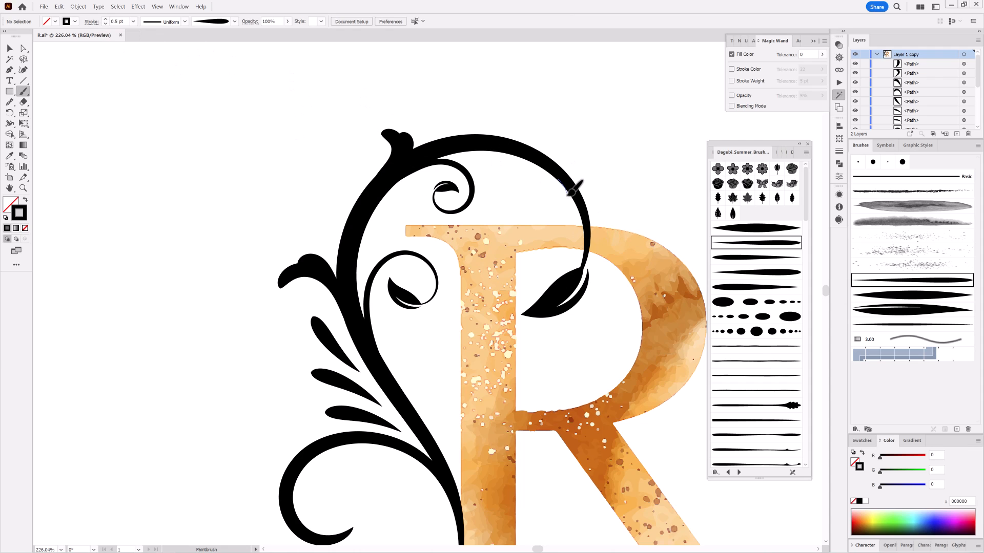
pyautogui.moveTo(545, 212); pyautogui.dragTo(566, 181)
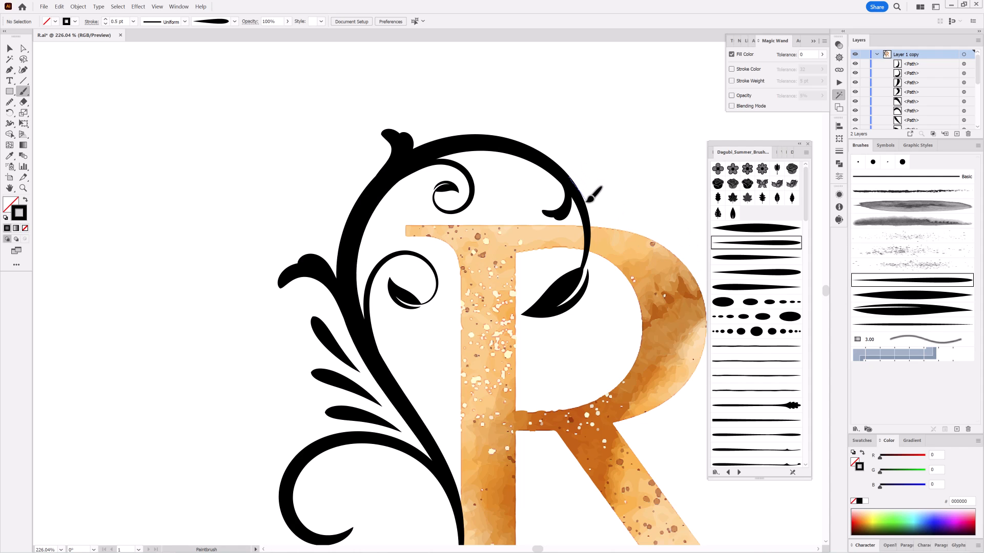
# Paint a small outward sprout on the main loop's outer edge above the R's bowl, undoing the first spiral attempt
pyautogui.moveTo(628, 189); pyautogui.dragTo(621, 201)
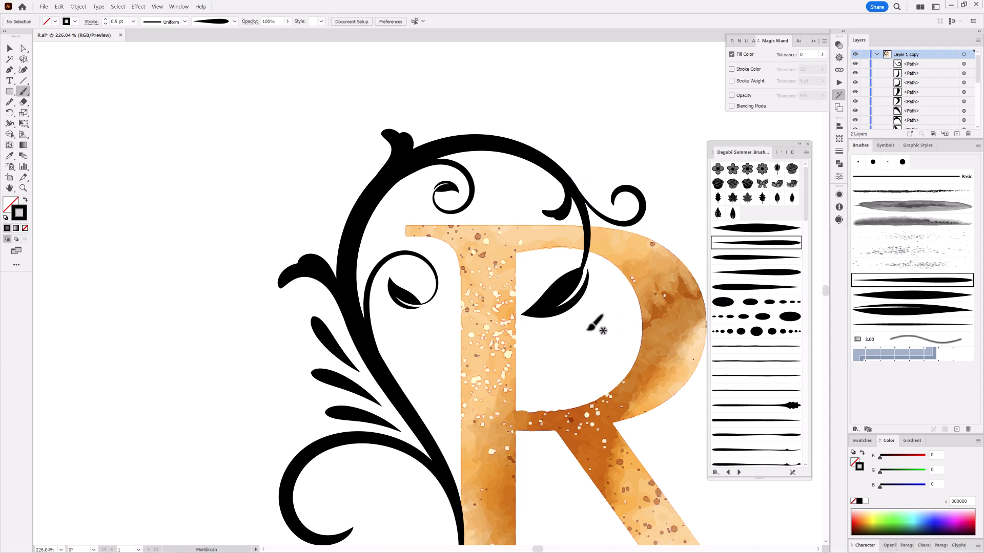
pyautogui.hotkey('ctrl', 'z')
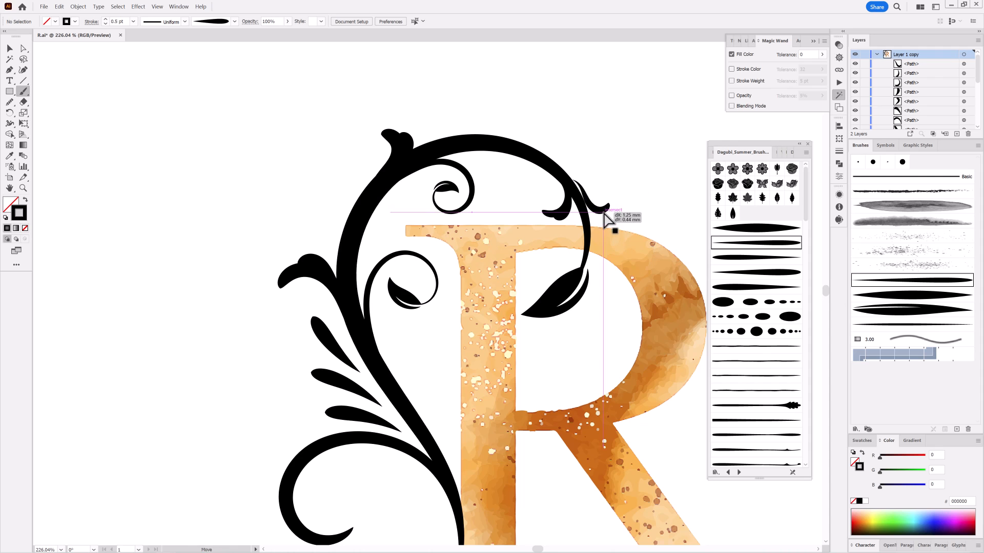
pyautogui.moveTo(588, 194); pyautogui.dragTo(578, 188)
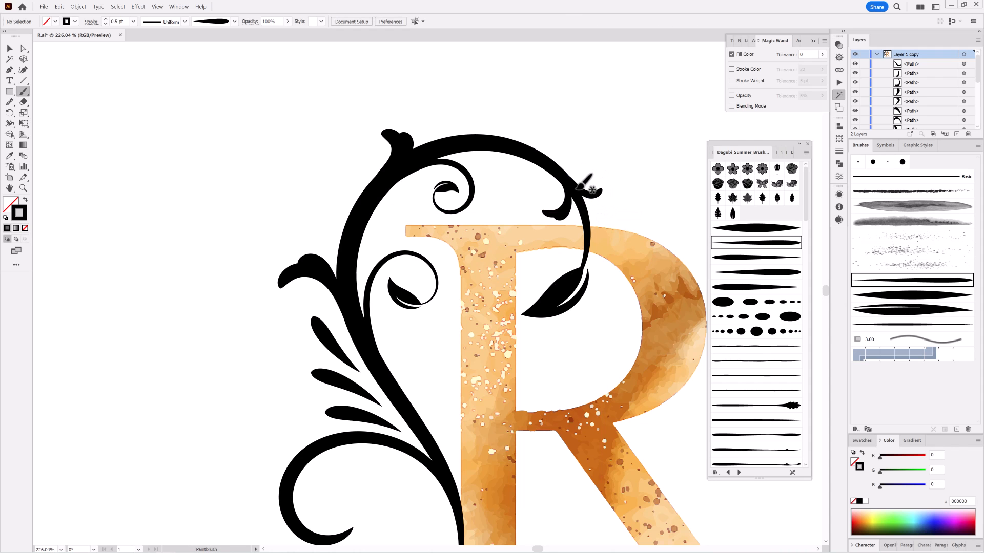
# Paint a central curl about 29 mm wide and 50 mm tall across the R's stem with the widest tapered brush, and smooth it
pyautogui.scroll(-4, 635, 303)
pyautogui.scroll(6, 509, 220)
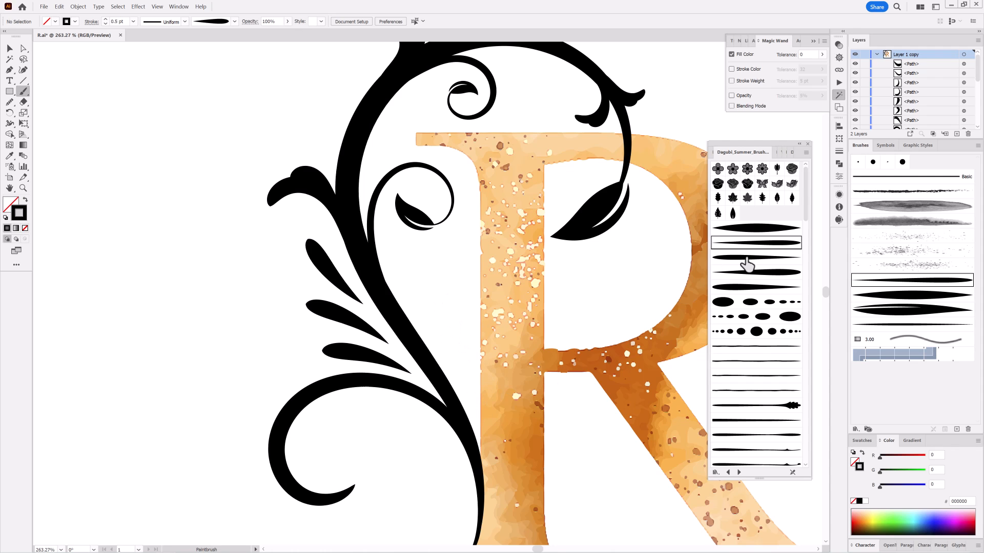
pyautogui.click(748, 228)
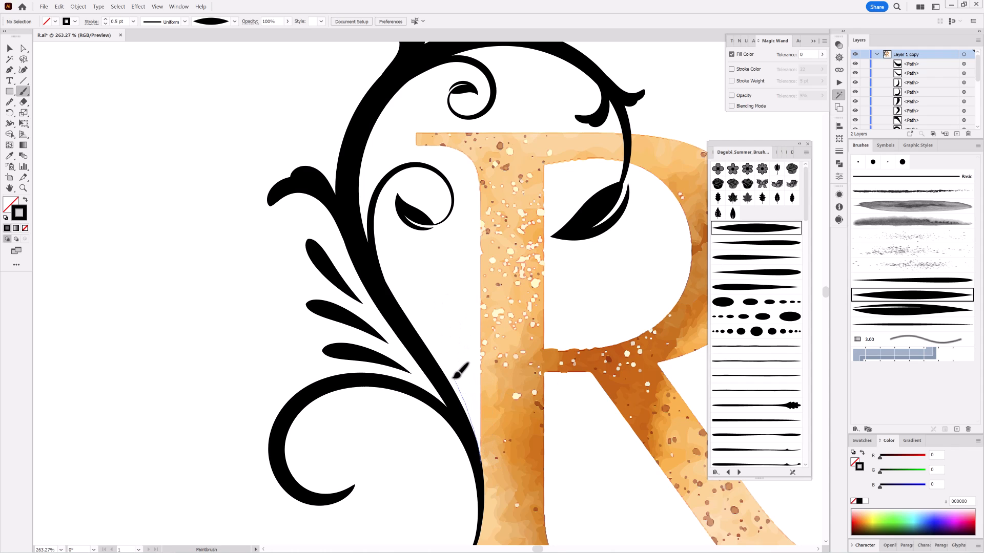
pyautogui.moveTo(544, 323); pyautogui.dragTo(515, 327)
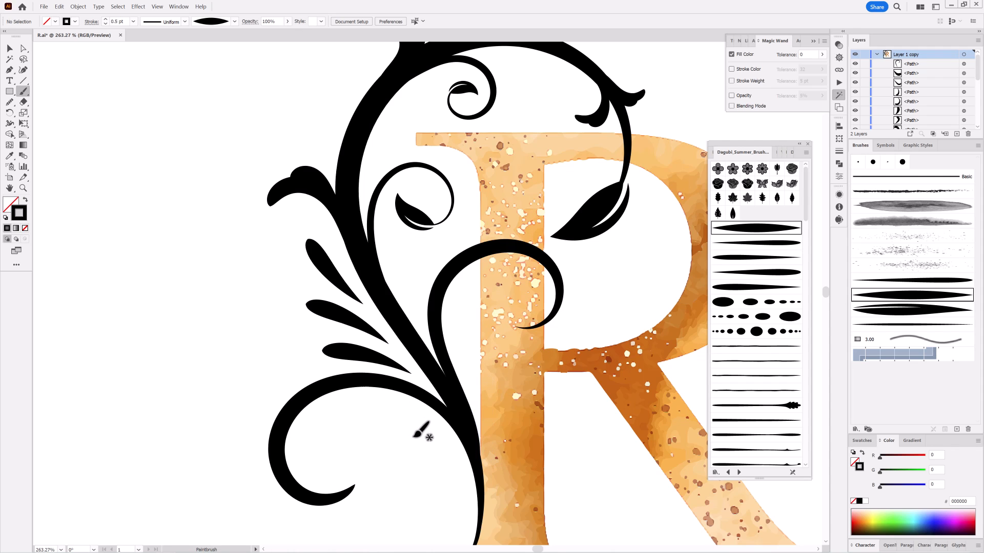
pyautogui.press('alt')
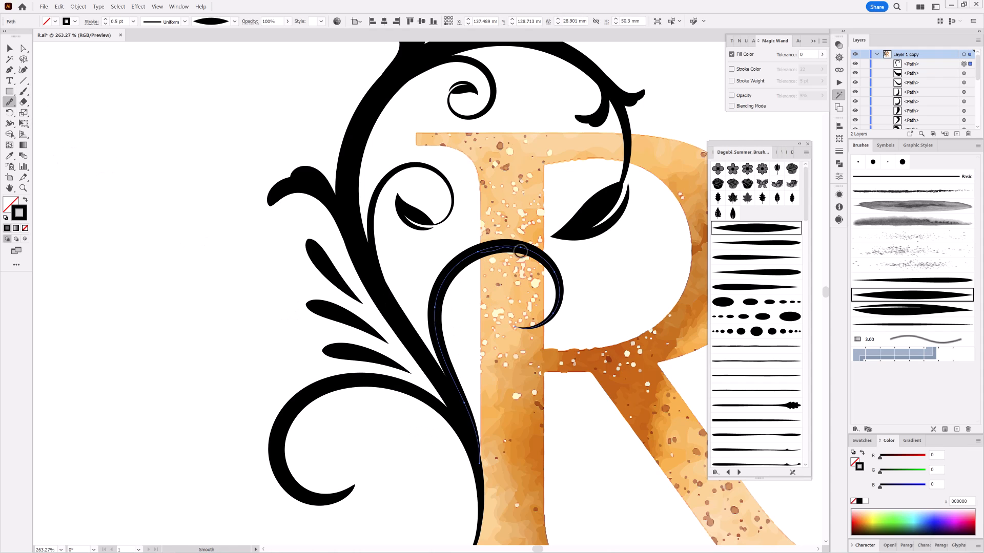
pyautogui.moveTo(520, 250); pyautogui.dragTo(553, 261)
pyautogui.click(25, 92)
pyautogui.hotkey('ctrl', 'shift', 'a')
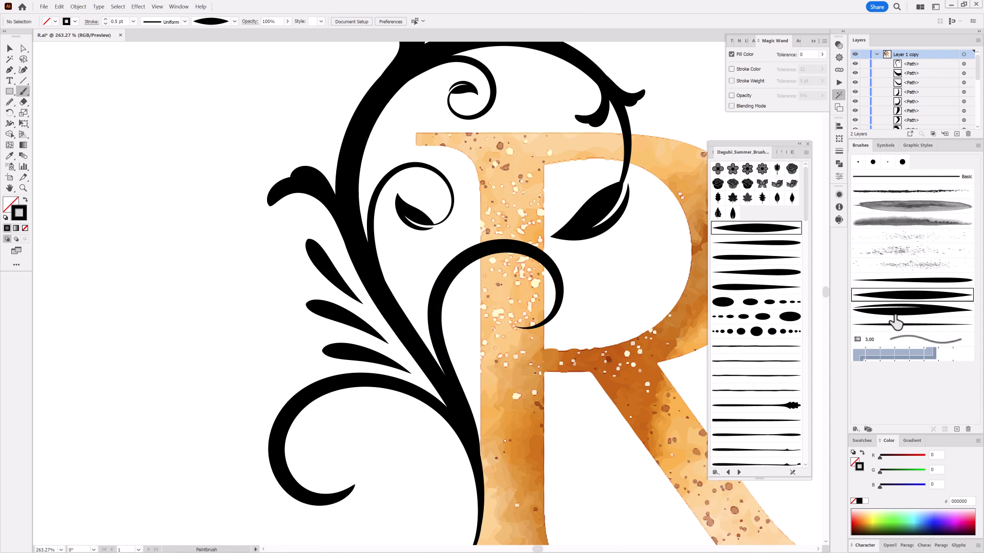
# Paint a 1 pt leaf about 14 mm wide at the central curl's tip and rotate it slightly with Free Transform
pyautogui.moveTo(521, 326)
pyautogui.mouseDown()
pyautogui.moveTo(484, 304)
pyautogui.moveTo(527, 321)
pyautogui.mouseUp()
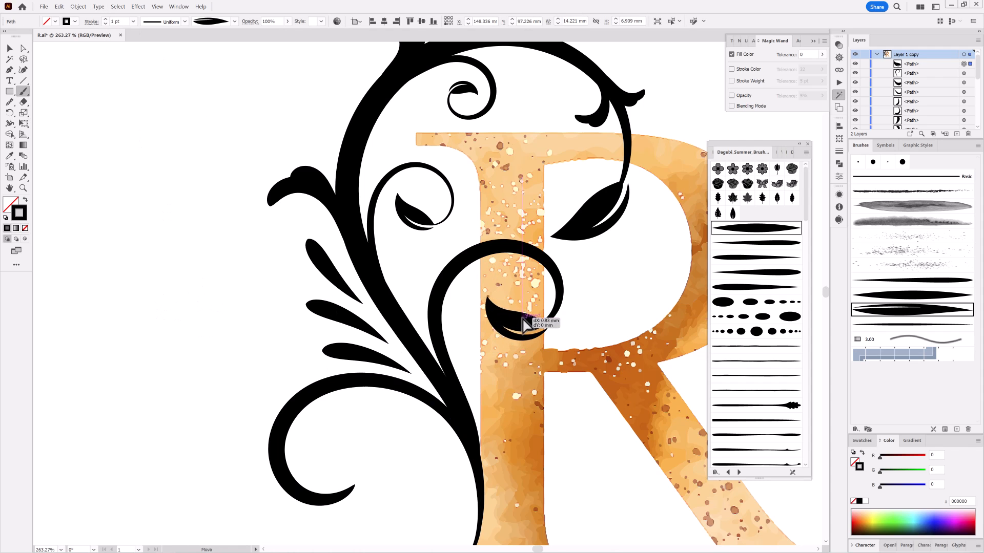
pyautogui.click(23, 123)
pyautogui.moveTo(559, 292)
pyautogui.mouseDown()
pyautogui.moveTo(569, 265)
pyautogui.moveTo(637, 312)
pyautogui.moveTo(630, 298)
pyautogui.mouseUp()
pyautogui.hotkey('ctrl', 'shift', 'a')
# Paint a 0.5 pt spiral about 23 mm wide outside the loop above the curved petals, and apply the second Dagubi_Summer_Brushes tapered brush to it
pyautogui.scroll(2, 508, 205)
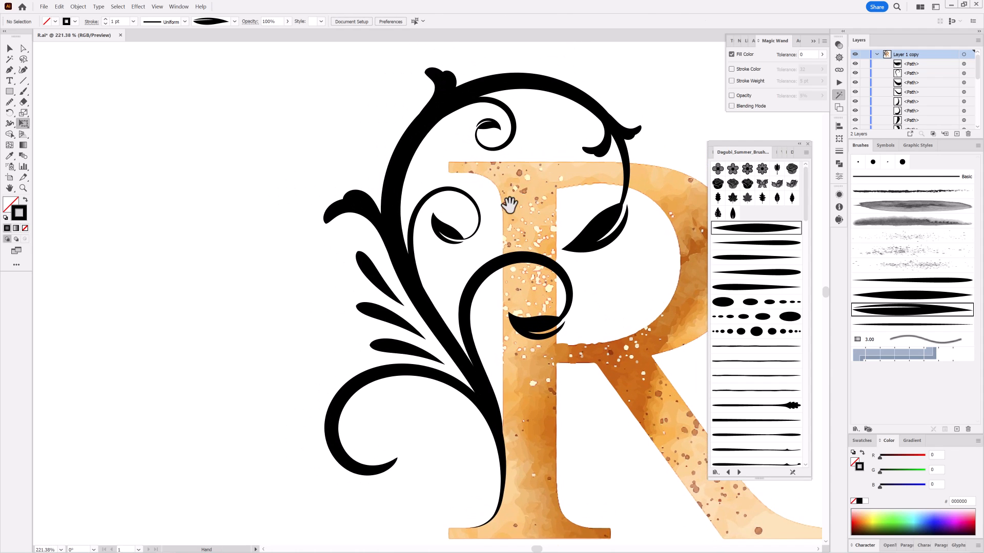
pyautogui.scroll(1, 453, 193)
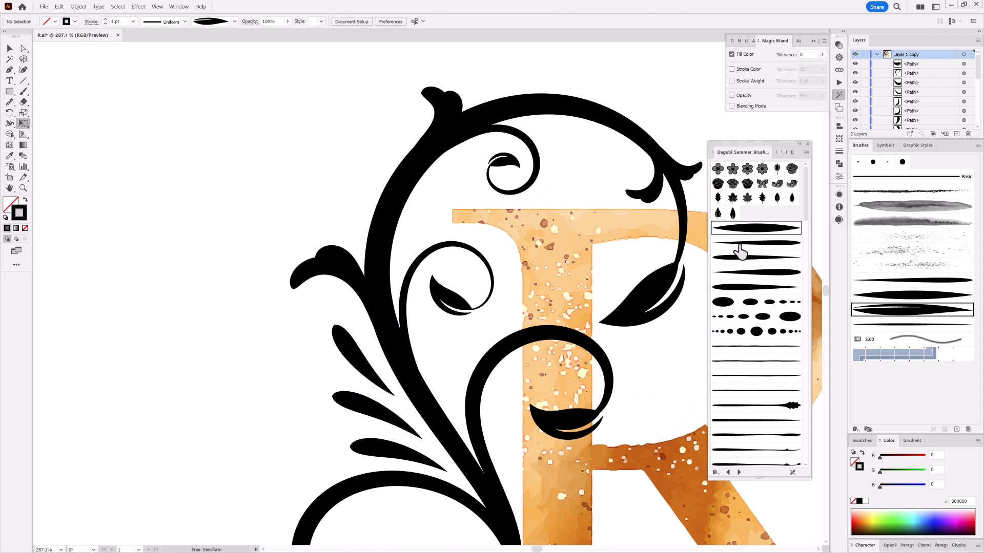
pyautogui.click(897, 296)
pyautogui.click(106, 24)
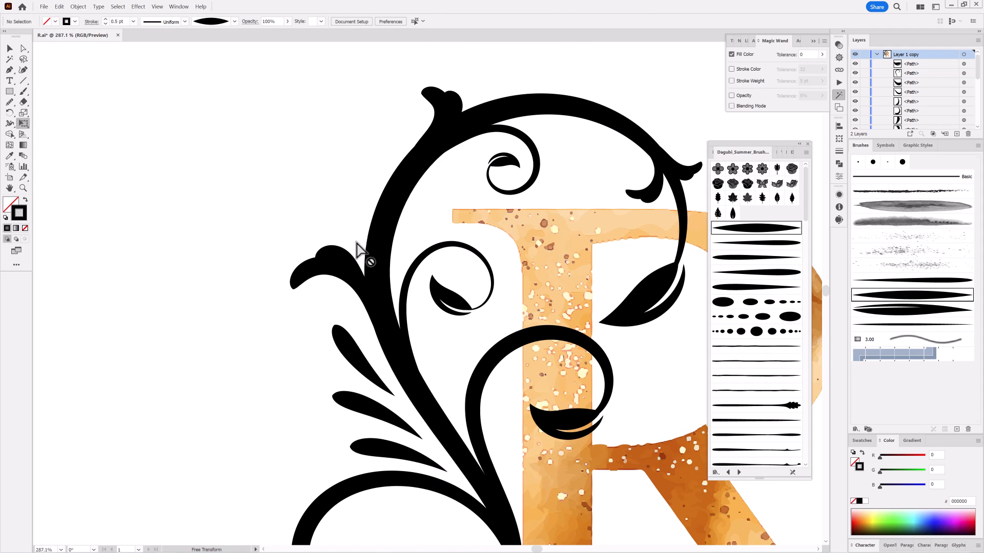
pyautogui.press('b')
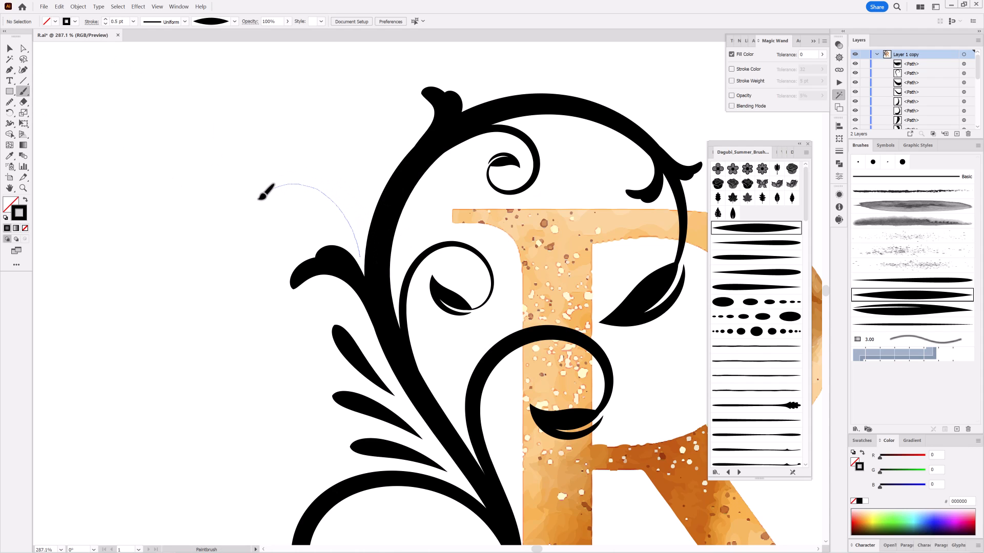
pyautogui.moveTo(285, 249); pyautogui.dragTo(282, 215)
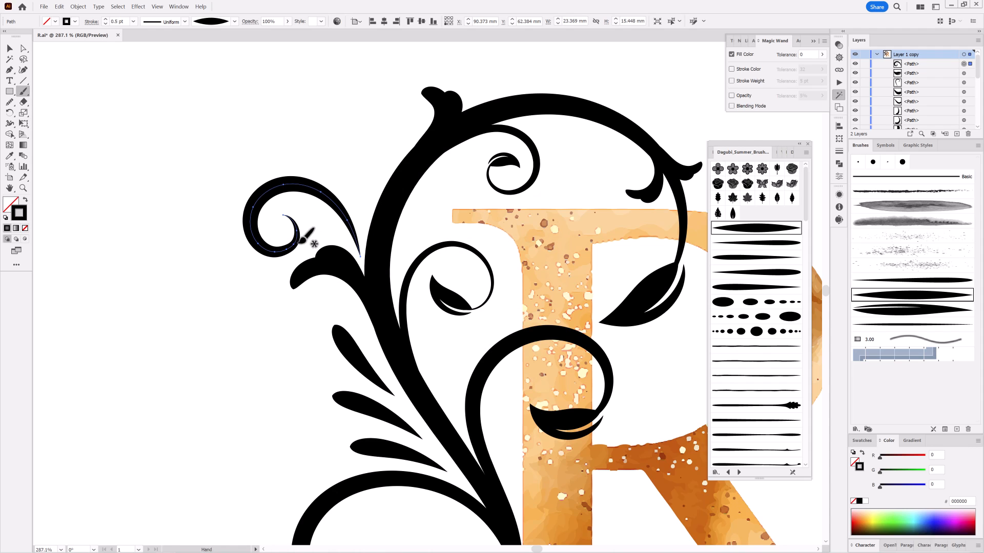
pyautogui.click(756, 243)
pyautogui.hotkey('ctrl', 'shift', 'a')
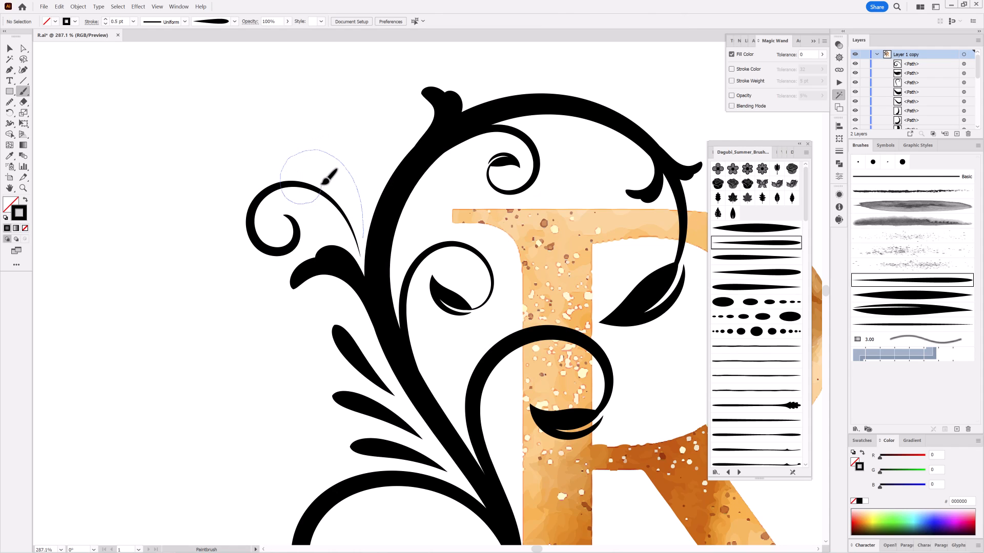
# Paint two progressively smaller spirals above the first one on the loop's outer side, using a 0.4 pt stroke for the smallest
pyautogui.moveTo(322, 185)
pyautogui.mouseDown()
pyautogui.moveTo(374, 189)
pyautogui.moveTo(366, 151)
pyautogui.moveTo(342, 135)
pyautogui.moveTo(342, 156)
pyautogui.mouseUp()
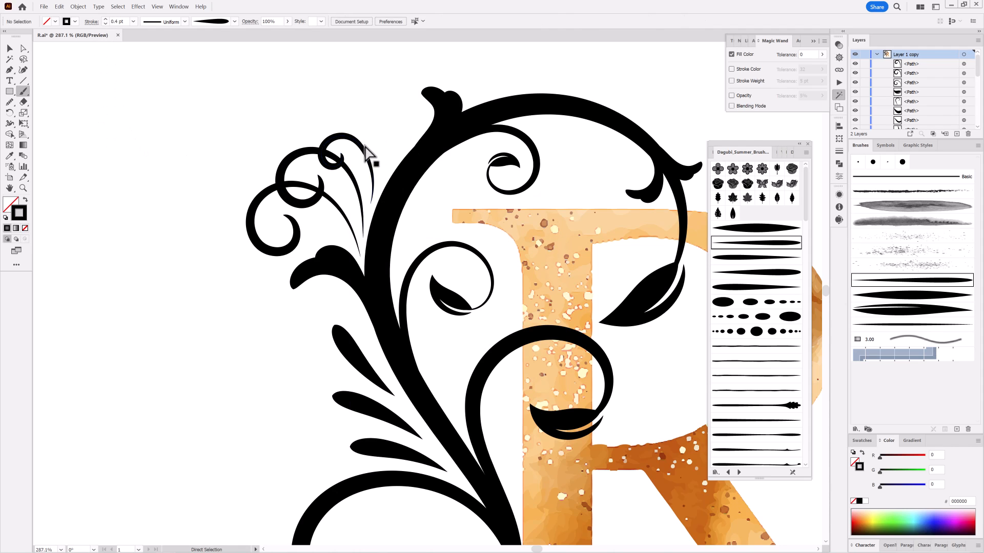
pyautogui.keyDown('ctrl'); pyautogui.click(348, 135); pyautogui.keyUp('ctrl')
pyautogui.keyDown('ctrl'); pyautogui.click(362, 122); pyautogui.keyUp('ctrl')
# Paint two 0.75 pt leaves between the spirals and the upper sprout with a Dagubi_Various_Brushes leaf brush, undoing the failed stroke
pyautogui.click(778, 152)
pyautogui.click(743, 259)
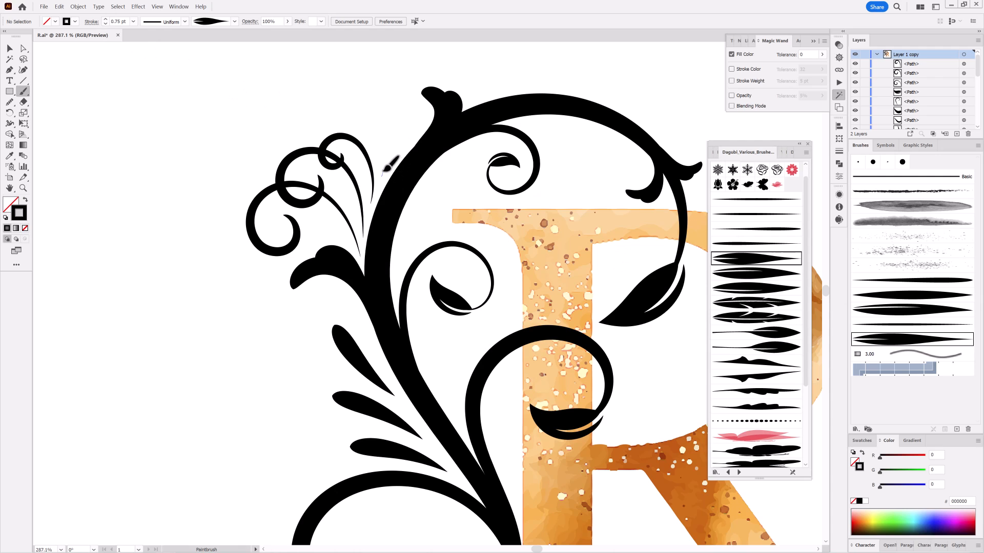
pyautogui.moveTo(359, 118)
pyautogui.mouseDown()
pyautogui.moveTo(384, 131)
pyautogui.moveTo(364, 130)
pyautogui.moveTo(403, 145)
pyautogui.moveTo(422, 107)
pyautogui.mouseUp()
pyautogui.hotkey('ctrl', 'z')
# Paint three small 1 pt leaves along the main loop's inner edge above the inner curl, using the second Dagubi_Various_Brushes leaf brush
pyautogui.moveTo(479, 241)
pyautogui.mouseDown()
pyautogui.moveTo(391, 229)
pyautogui.moveTo(480, 272)
pyautogui.mouseUp()
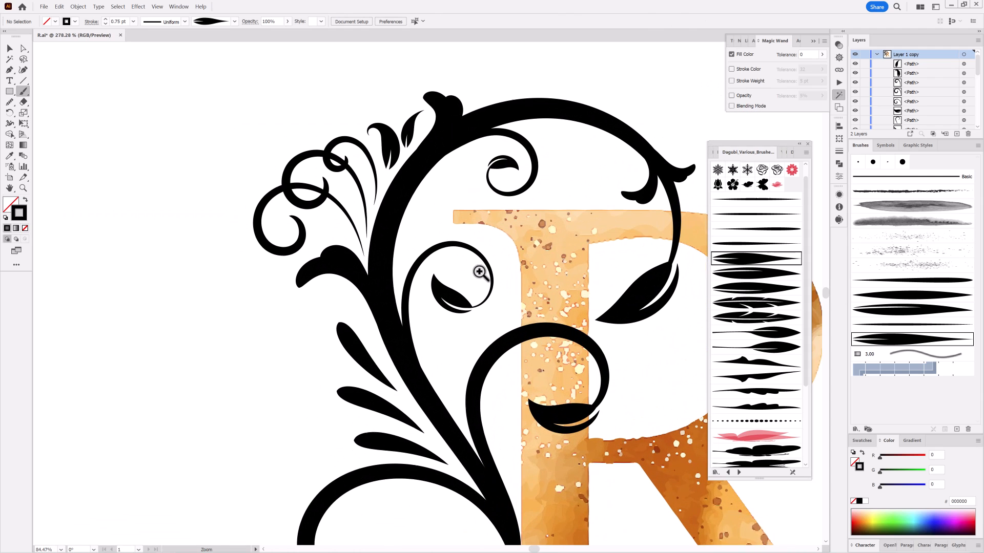
pyautogui.moveTo(503, 150); pyautogui.dragTo(487, 175)
pyautogui.click(746, 275)
pyautogui.moveTo(384, 283)
pyautogui.mouseDown()
pyautogui.moveTo(419, 256)
pyautogui.moveTo(434, 219)
pyautogui.mouseUp()
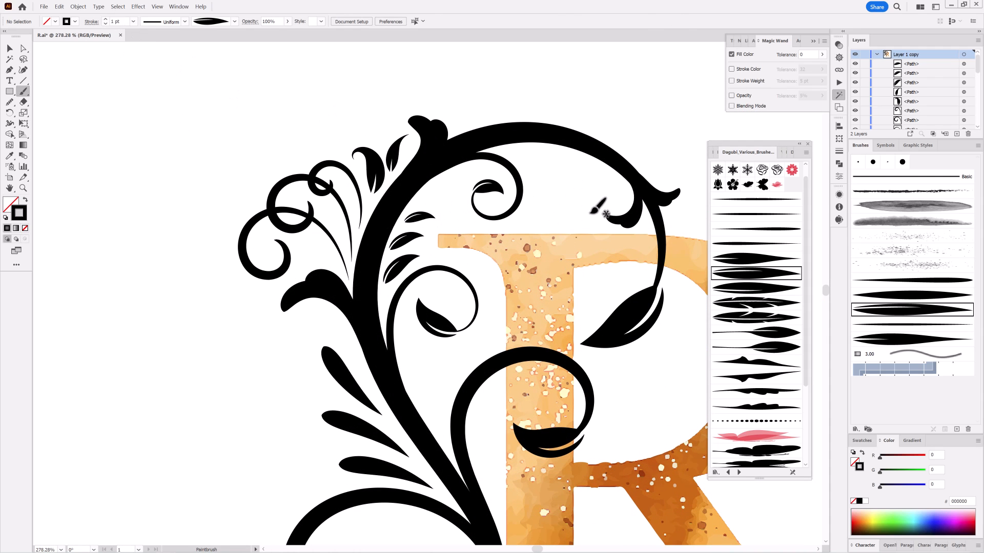
# Paint two small leaves beneath the top of the main loop and two above its outer edge, with a 1 pt stroke
pyautogui.moveTo(517, 147)
pyautogui.mouseDown()
pyautogui.moveTo(543, 158)
pyautogui.moveTo(550, 184)
pyautogui.moveTo(564, 172)
pyautogui.mouseUp()
pyautogui.click(756, 288)
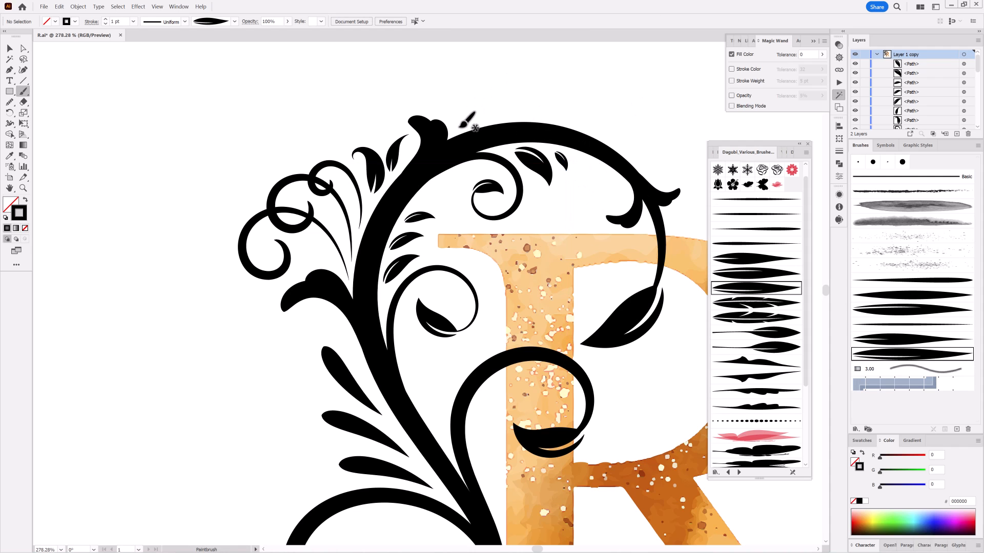
pyautogui.moveTo(460, 127)
pyautogui.mouseDown()
pyautogui.moveTo(463, 89)
pyautogui.moveTo(492, 102)
pyautogui.mouseUp()
# Paint three 1 pt teardrops between the main stem and the central curl with the round-ended tapered brush
pyautogui.moveTo(643, 306); pyautogui.dragTo(574, 301)
pyautogui.moveTo(574, 301); pyautogui.dragTo(512, 206)
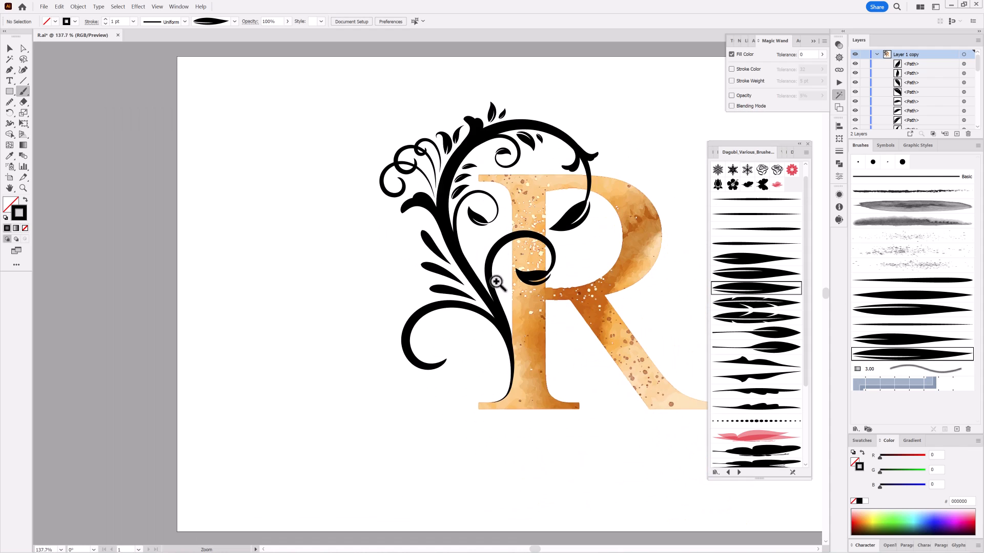
pyautogui.moveTo(496, 282); pyautogui.dragTo(575, 292)
pyautogui.click(871, 281)
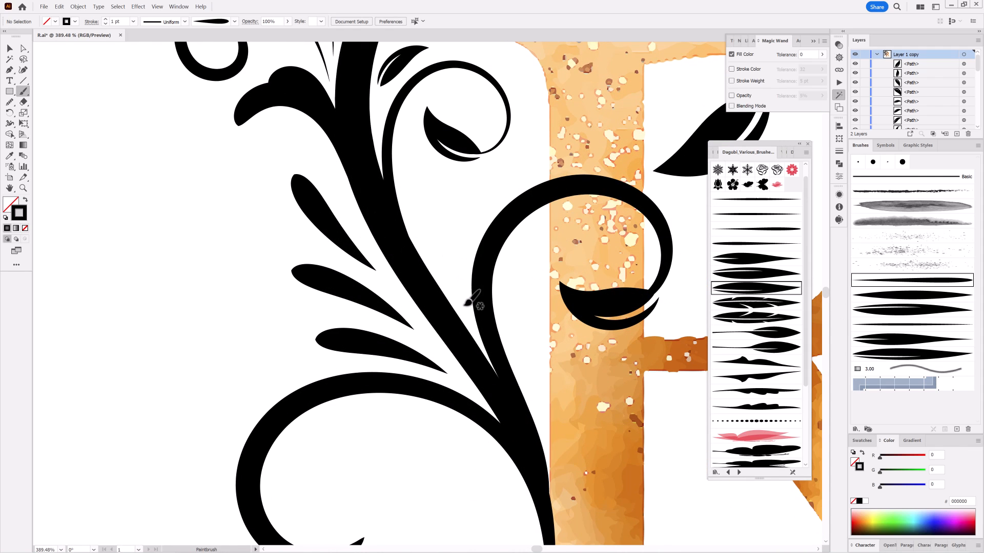
pyautogui.moveTo(464, 233); pyautogui.dragTo(463, 233)
pyautogui.moveTo(434, 260)
pyautogui.mouseDown()
pyautogui.moveTo(437, 188)
pyautogui.moveTo(415, 148)
pyautogui.mouseUp()
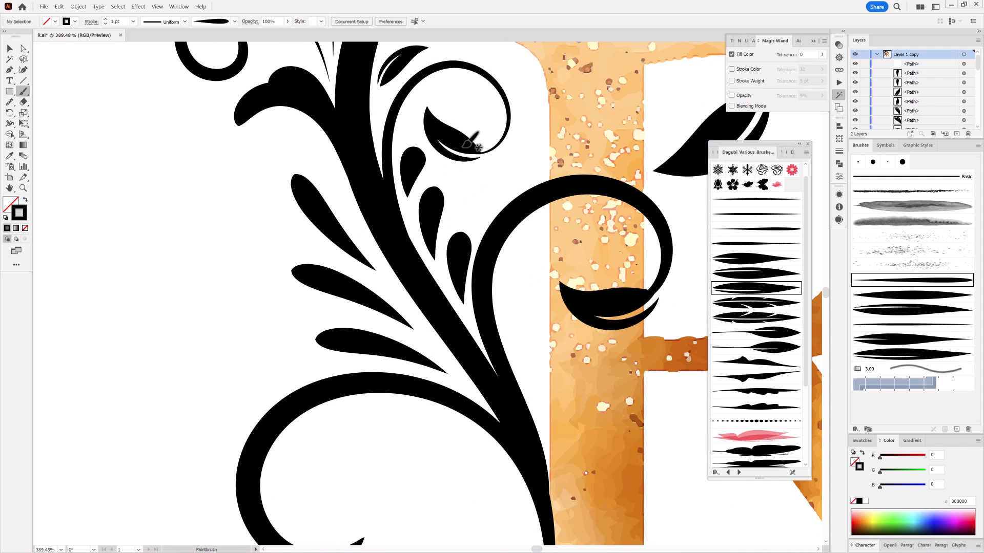
# Change the lower outward curl to the widest double-tapered brush with a 0.5 pt stroke
pyautogui.moveTo(587, 328); pyautogui.dragTo(550, 321)
pyautogui.moveTo(531, 390); pyautogui.dragTo(503, 284)
pyautogui.moveTo(472, 320); pyautogui.dragTo(521, 343)
pyautogui.moveTo(564, 369); pyautogui.dragTo(562, 373)
pyautogui.keyDown('ctrl'); pyautogui.click(547, 319); pyautogui.keyUp('ctrl')
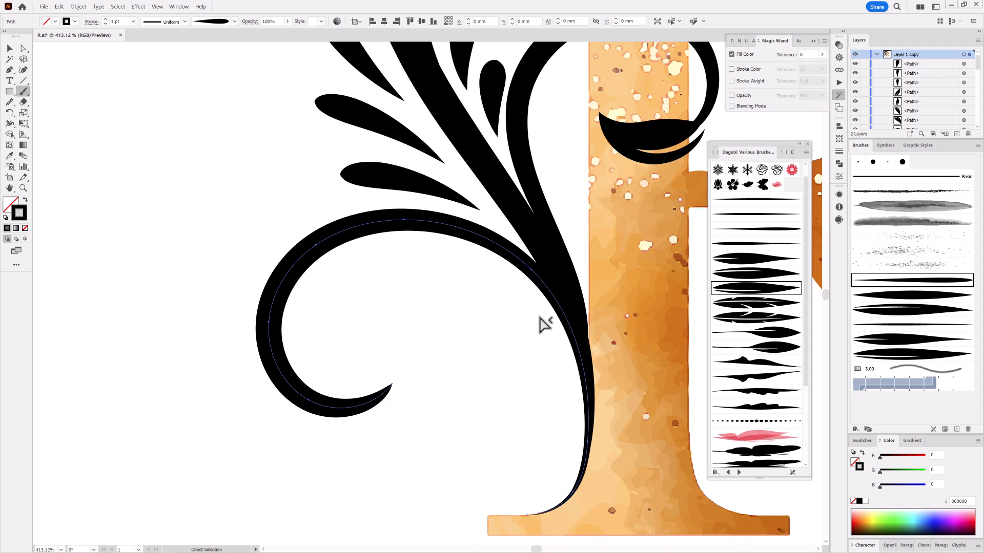
pyautogui.click(900, 295)
pyautogui.click(106, 24)
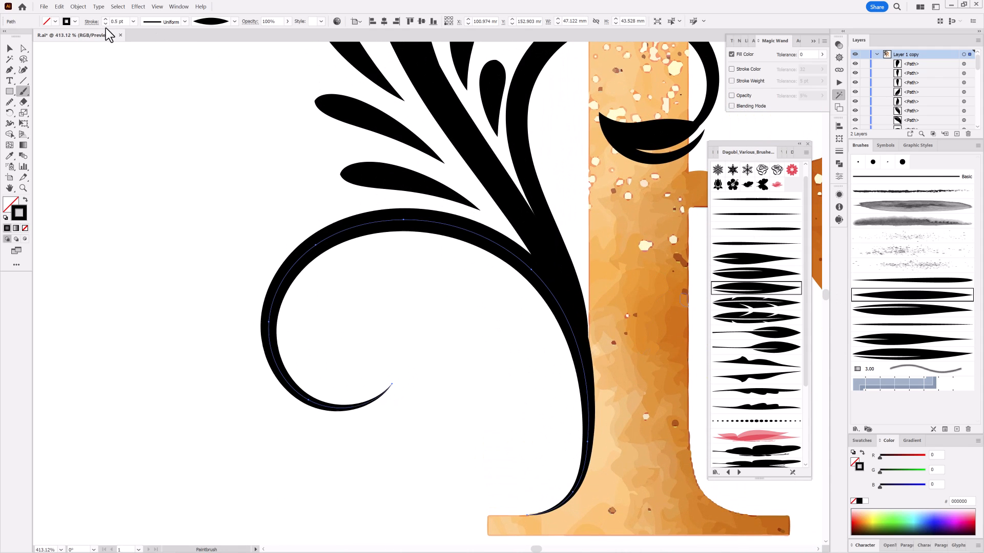
pyautogui.keyDown('ctrl'); pyautogui.click(122, 163); pyautogui.keyUp('ctrl')
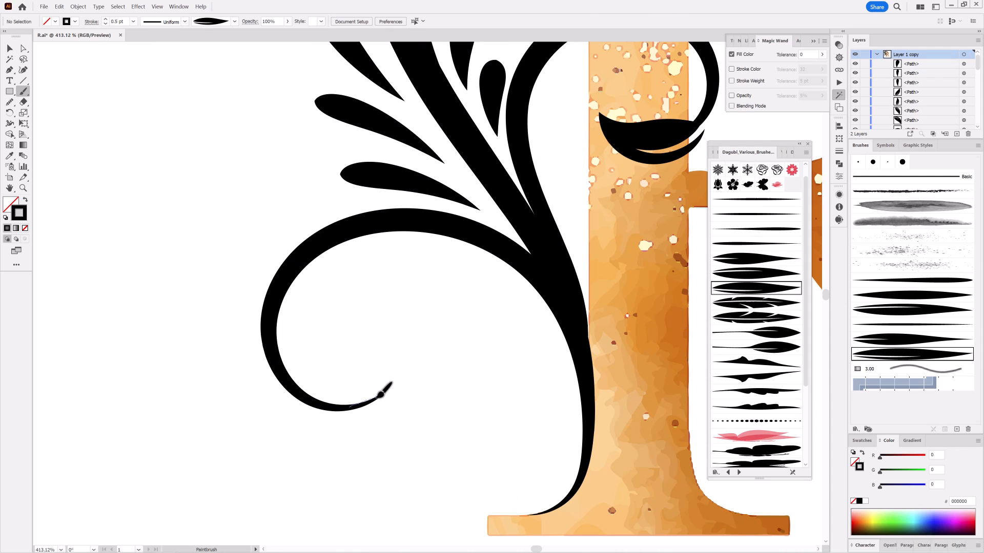
# Paint a 1 pt leaf about 10 mm wide and 16 mm tall at the lower curl's tip, with three smaller leaves around it
pyautogui.moveTo(415, 313); pyautogui.dragTo(409, 302)
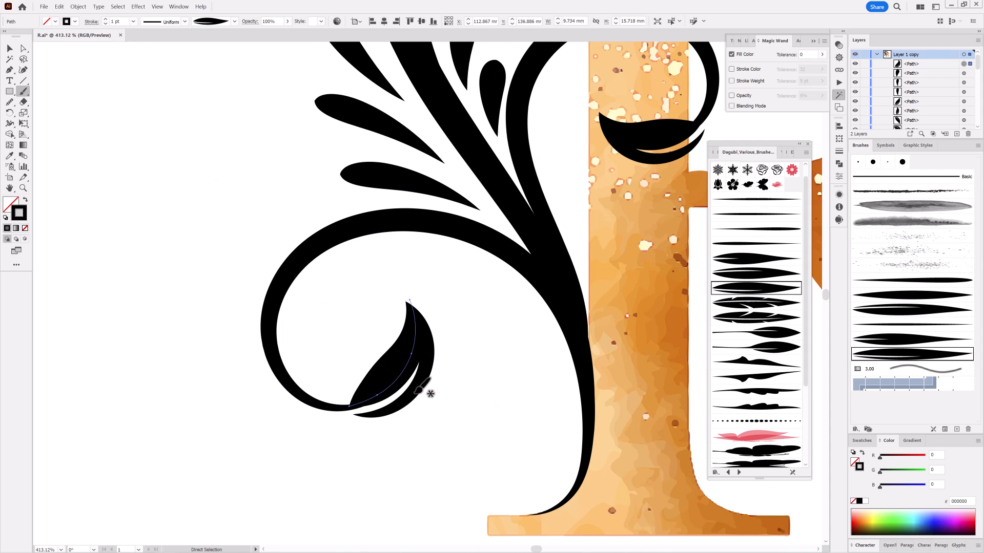
pyautogui.keyDown('ctrl'); pyautogui.click(481, 457); pyautogui.keyUp('ctrl')
pyautogui.moveTo(343, 421); pyautogui.dragTo(377, 469)
pyautogui.keyDown('ctrl'); pyautogui.click(410, 496); pyautogui.keyUp('ctrl')
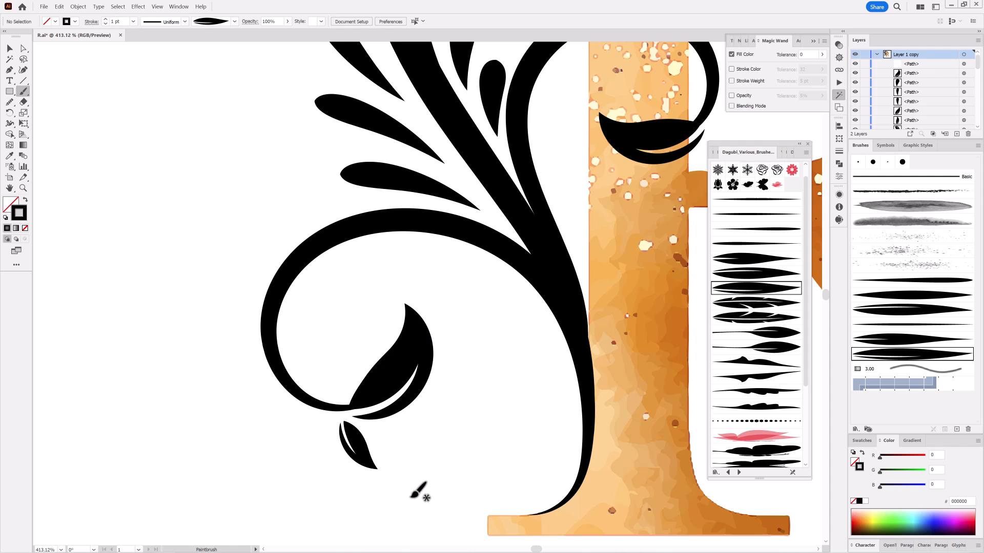
pyautogui.moveTo(348, 396); pyautogui.dragTo(325, 357)
pyautogui.keyDown('ctrl'); pyautogui.click(262, 411); pyautogui.keyUp('ctrl')
pyautogui.scroll(-3, 553, 358)
pyautogui.moveTo(547, 274); pyautogui.dragTo(504, 236)
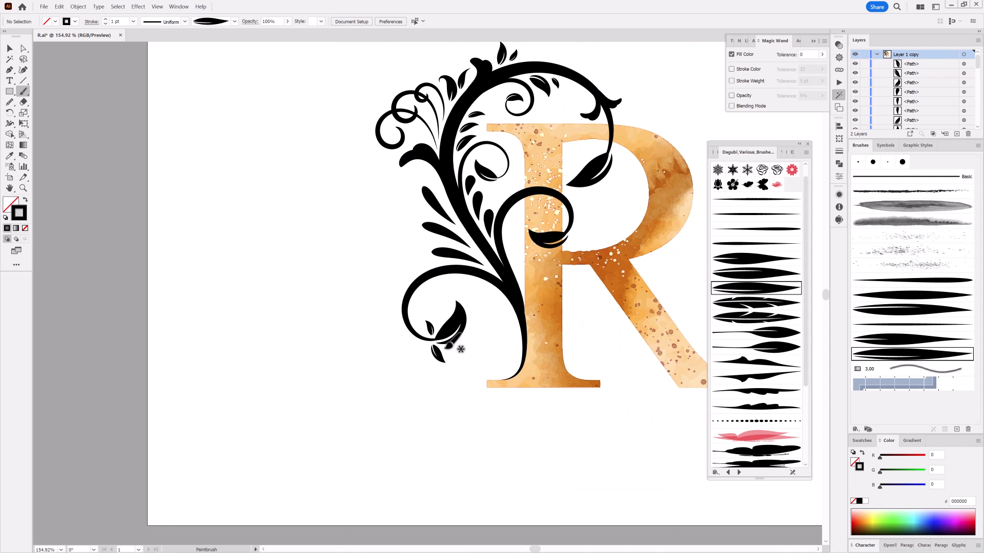
pyautogui.moveTo(467, 353); pyautogui.dragTo(474, 353)
# Paint a pair of small leaves beside the large leaf in the R's bowl and another pair beside the central curl's leaf
pyautogui.moveTo(568, 215)
pyautogui.mouseDown()
pyautogui.moveTo(612, 178)
pyautogui.moveTo(616, 228)
pyautogui.mouseUp()
pyautogui.keyDown('ctrl'); pyautogui.click(610, 219); pyautogui.keyUp('ctrl')
pyautogui.click(756, 273)
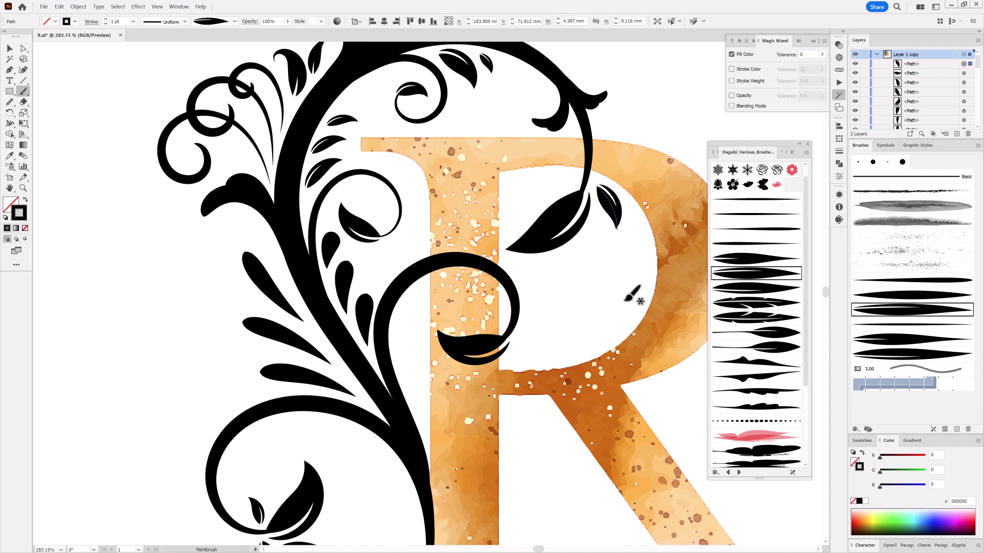
pyautogui.keyDown('ctrl'); pyautogui.click(603, 261); pyautogui.keyUp('ctrl')
pyautogui.moveTo(533, 180); pyautogui.dragTo(529, 177)
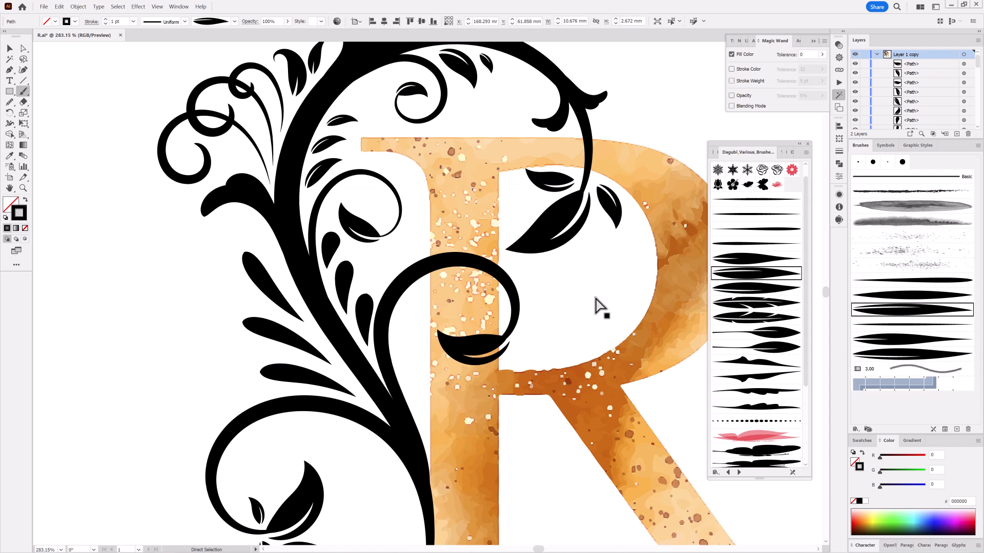
pyautogui.moveTo(527, 331); pyautogui.dragTo(515, 393)
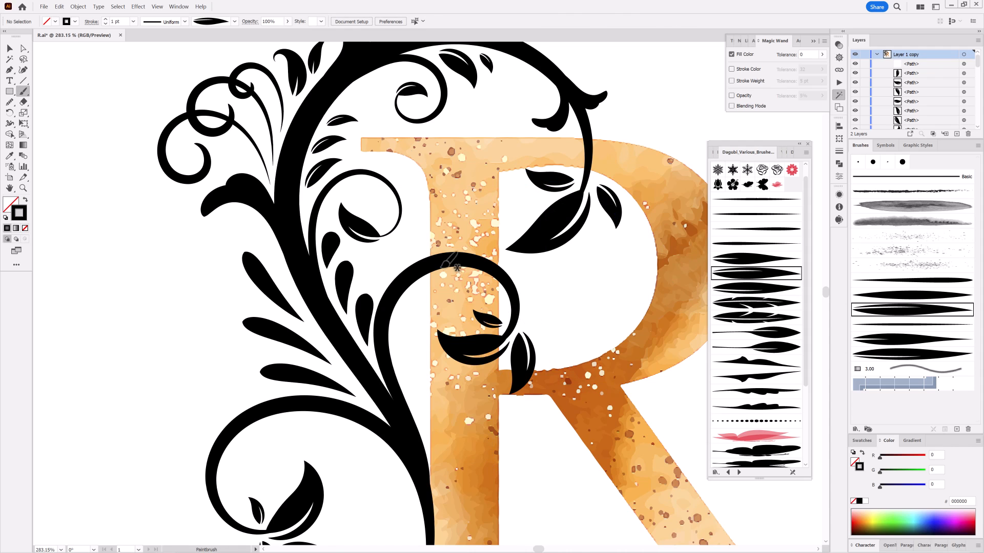
# Move the central curl's lower end point slightly to align with the main stem's edge, and return to the Paintbrush tool
pyautogui.moveTo(598, 325); pyautogui.dragTo(555, 276)
pyautogui.moveTo(485, 322); pyautogui.dragTo(537, 347)
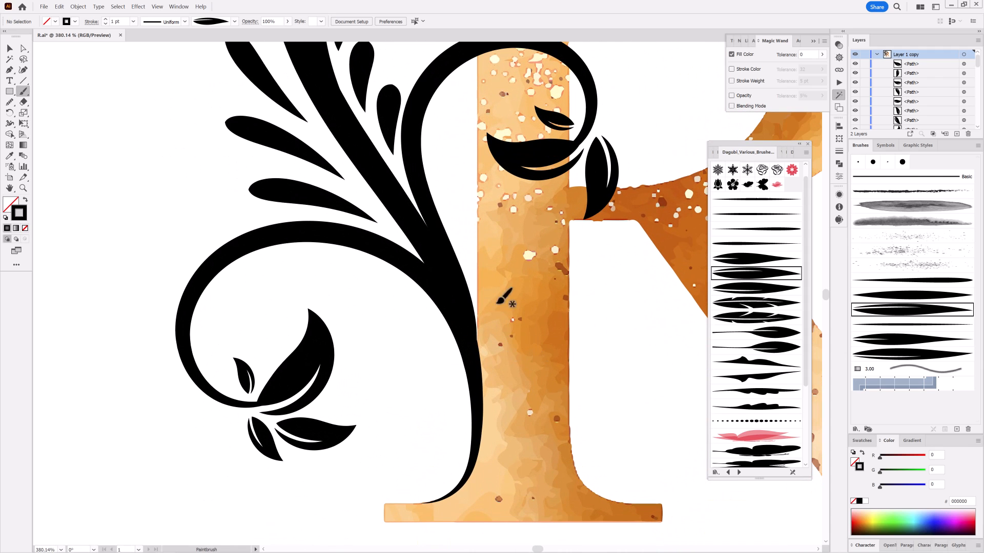
pyautogui.press('a')
pyautogui.click(466, 296)
pyautogui.moveTo(479, 355)
pyautogui.mouseDown()
pyautogui.moveTo(483, 369)
pyautogui.moveTo(494, 348)
pyautogui.moveTo(484, 353)
pyautogui.mouseUp()
pyautogui.click(461, 209)
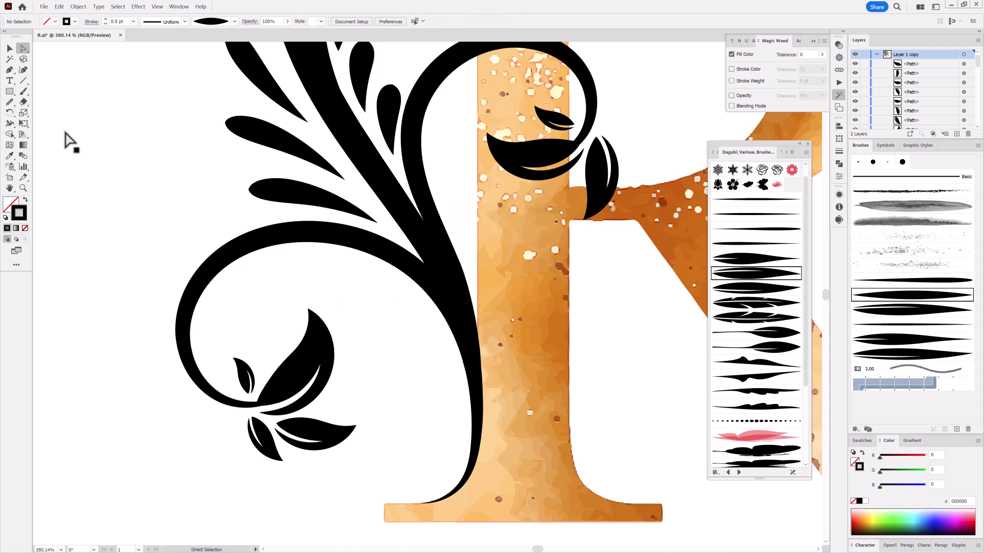
pyautogui.click(23, 92)
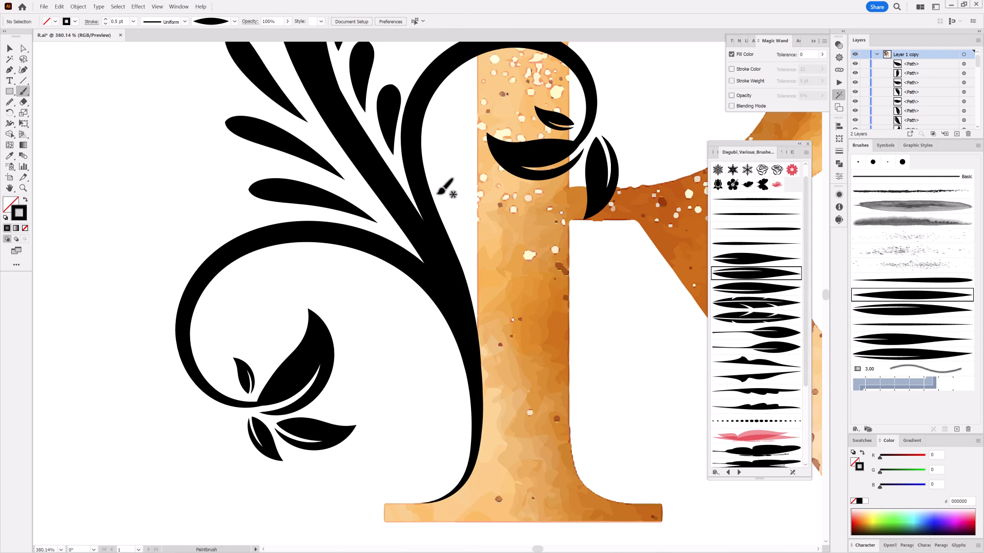
# Paint two 0.5 pt curls with the slim double-tapered brush below the central curl, the lower one about 11 mm wide and 28 mm tall
pyautogui.click(896, 283)
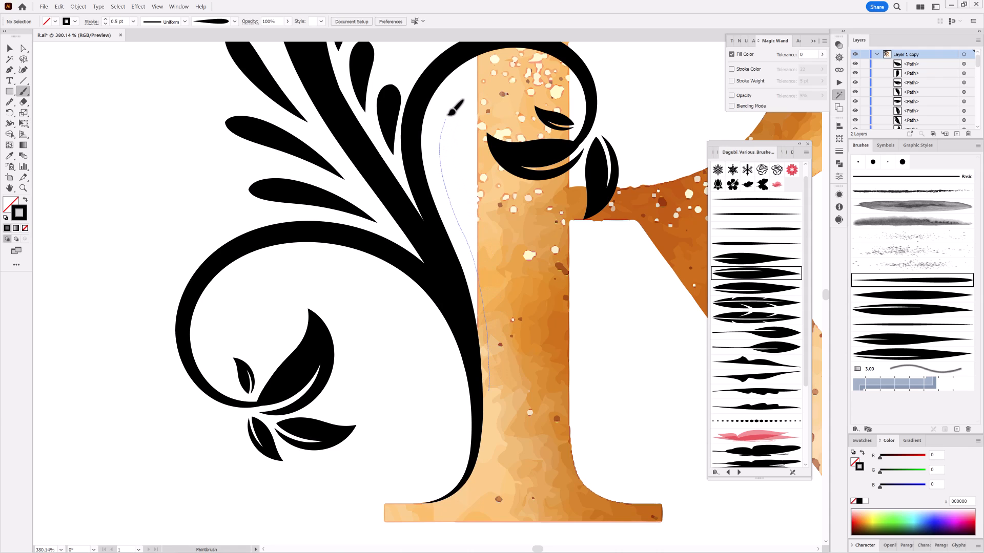
pyautogui.moveTo(501, 95); pyautogui.dragTo(511, 122)
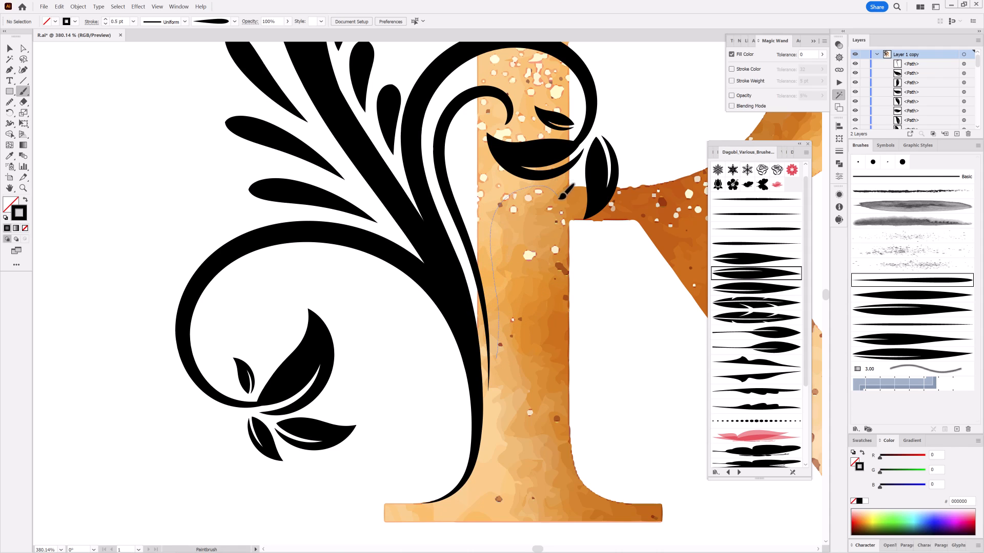
pyautogui.moveTo(531, 232); pyautogui.dragTo(522, 224)
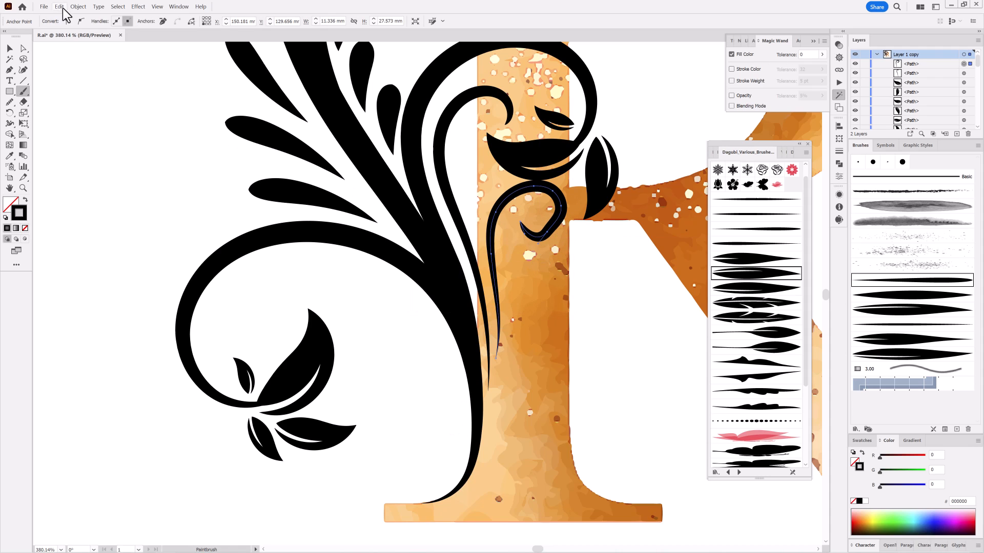
# Move the lower thin curl about 1.5 mm down and adjust its lower end point beside the neighbouring curl's tip
pyautogui.click(23, 48)
pyautogui.moveTo(562, 226); pyautogui.dragTo(562, 239)
pyautogui.moveTo(23, 48); pyautogui.dragTo(57, 49)
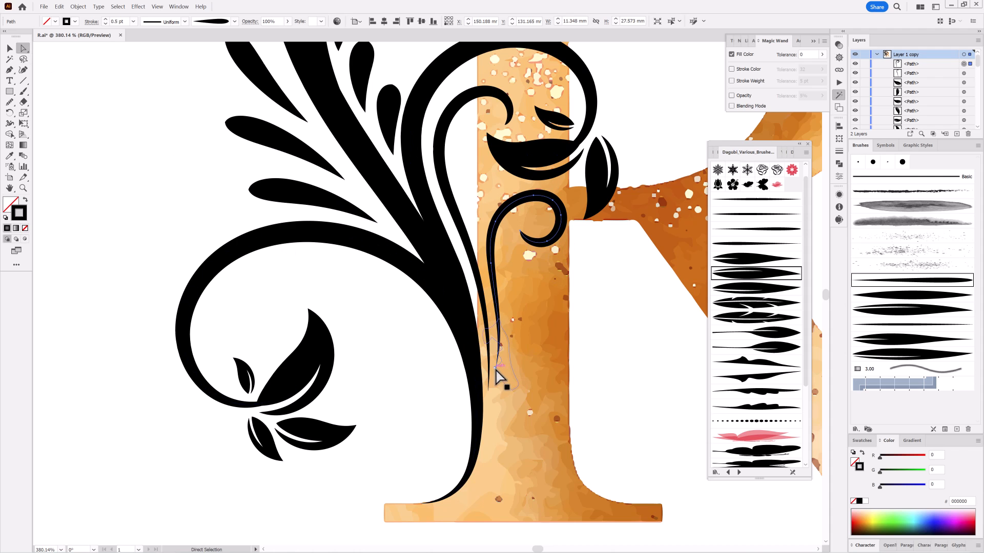
pyautogui.click(485, 374)
pyautogui.click(509, 367)
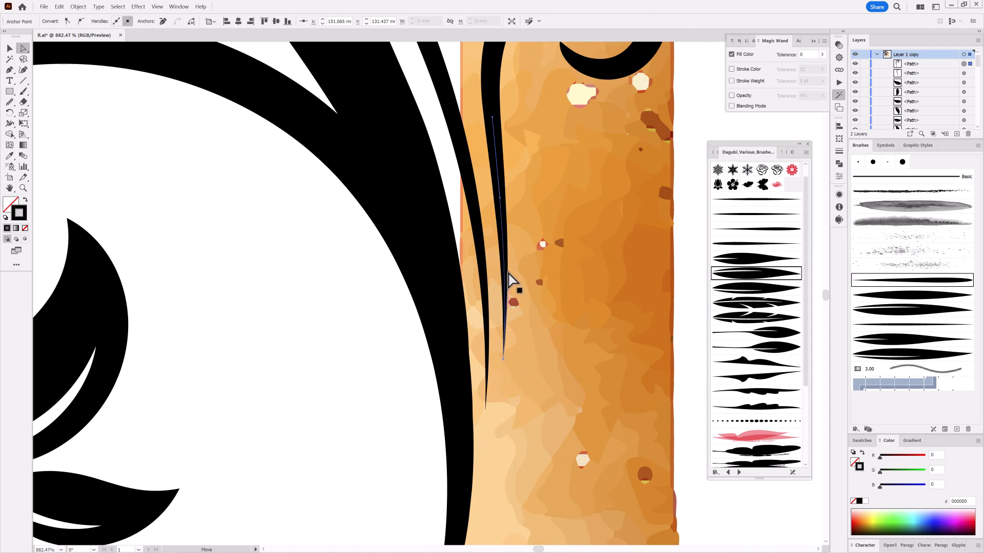
pyautogui.keyDown('alt'); pyautogui.click(594, 366); pyautogui.keyUp('alt')
# Paint a spiral curl branching off the foot of the main stem and three small petals above it, with a 0.5 pt stroke
pyautogui.hotkey('ctrl', '0')
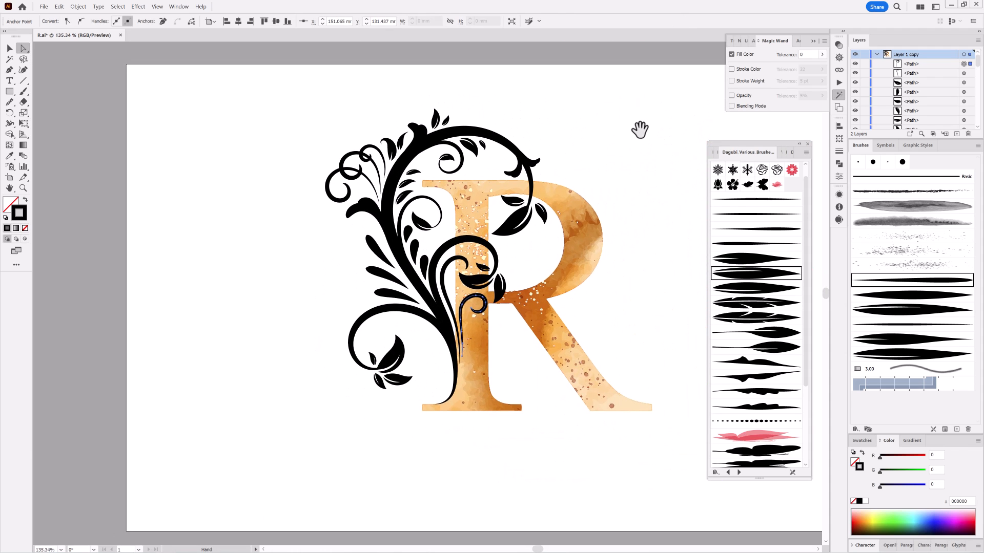
pyautogui.moveTo(438, 394); pyautogui.dragTo(715, 250)
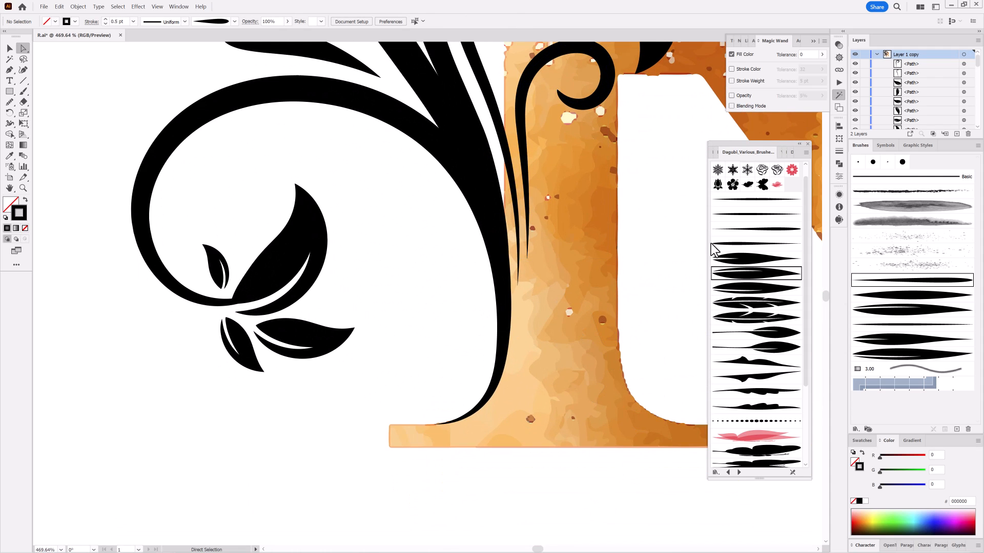
pyautogui.press('b')
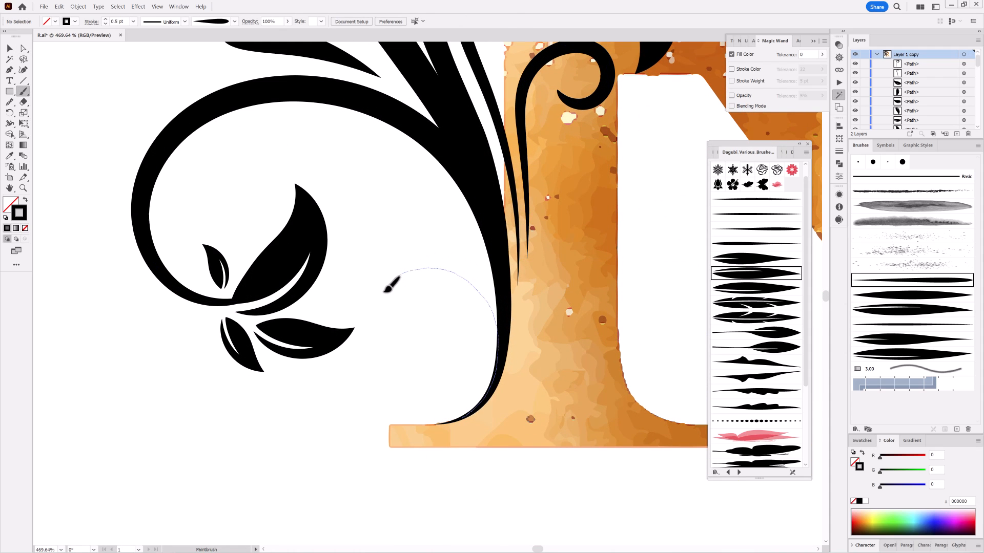
pyautogui.moveTo(434, 318); pyautogui.dragTo(428, 324)
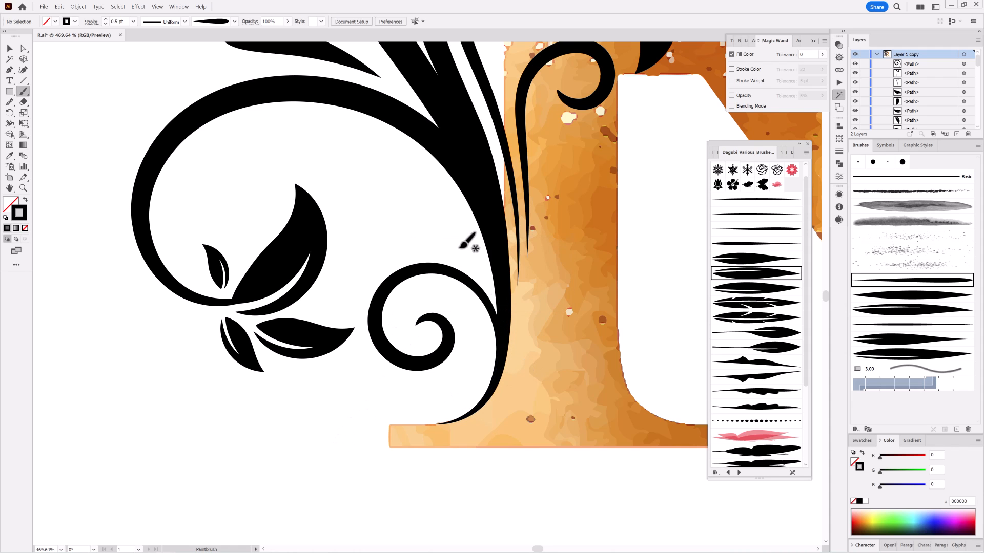
pyautogui.hotkey('ctrl', '0')
pyautogui.moveTo(422, 284)
pyautogui.mouseDown()
pyautogui.moveTo(492, 285)
pyautogui.moveTo(549, 341)
pyautogui.mouseUp()
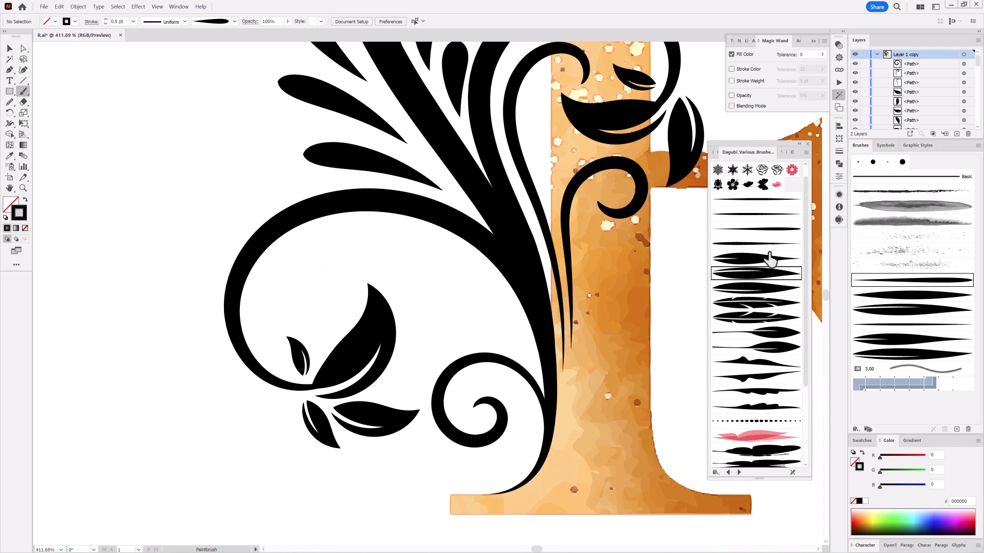
pyautogui.moveTo(529, 330)
pyautogui.mouseDown()
pyautogui.moveTo(510, 322)
pyautogui.moveTo(484, 282)
pyautogui.mouseUp()
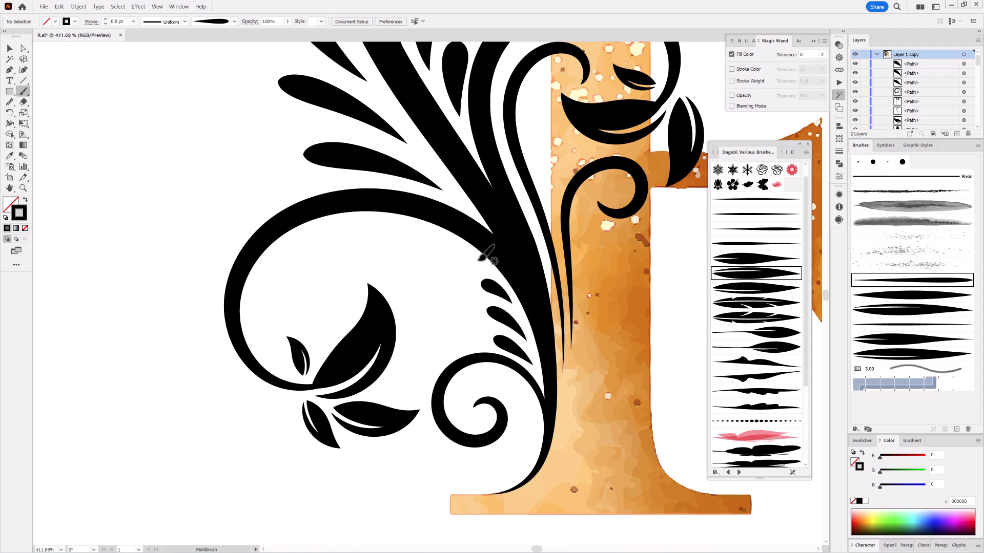
# Try painting small curved leaves beside the petals on the main stem's outer side with a wider leaf-shaped brush
pyautogui.click(751, 260)
pyautogui.moveTo(314, 181); pyautogui.dragTo(236, 195)
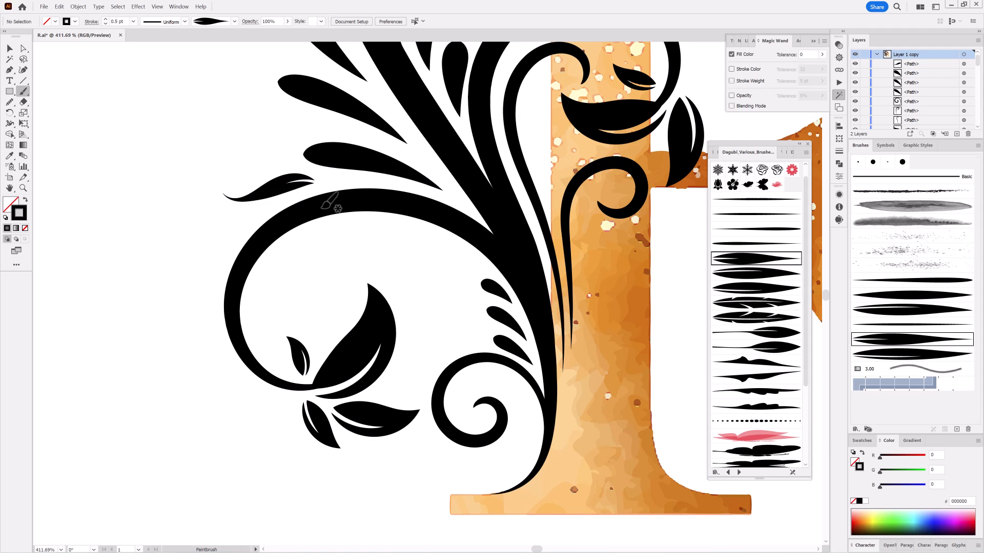
pyautogui.moveTo(326, 124); pyautogui.dragTo(253, 135)
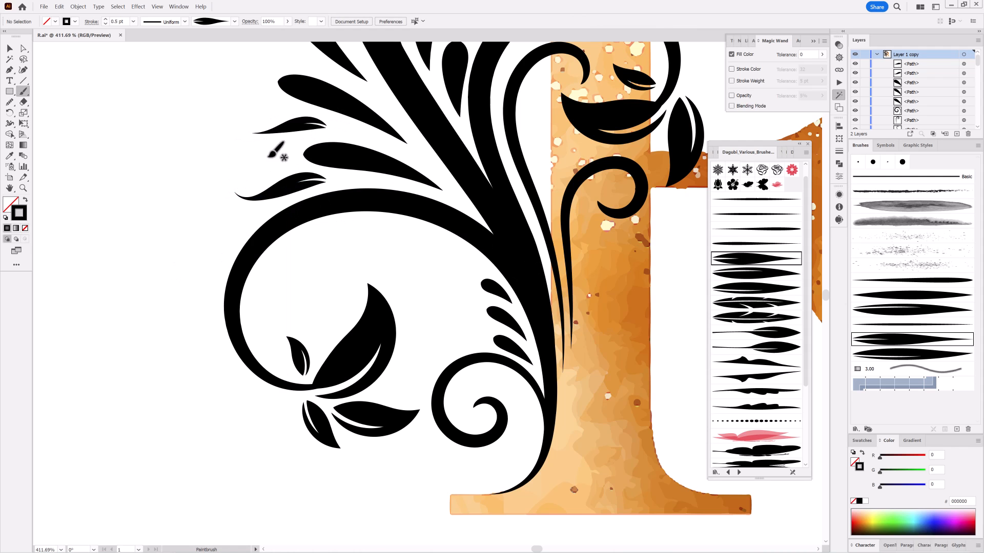
pyautogui.hotkey('ctrl', 'z')
pyautogui.moveTo(327, 125)
pyautogui.mouseDown()
pyautogui.moveTo(253, 137)
pyautogui.moveTo(260, 170)
pyautogui.moveTo(350, 288)
pyautogui.mouseUp()
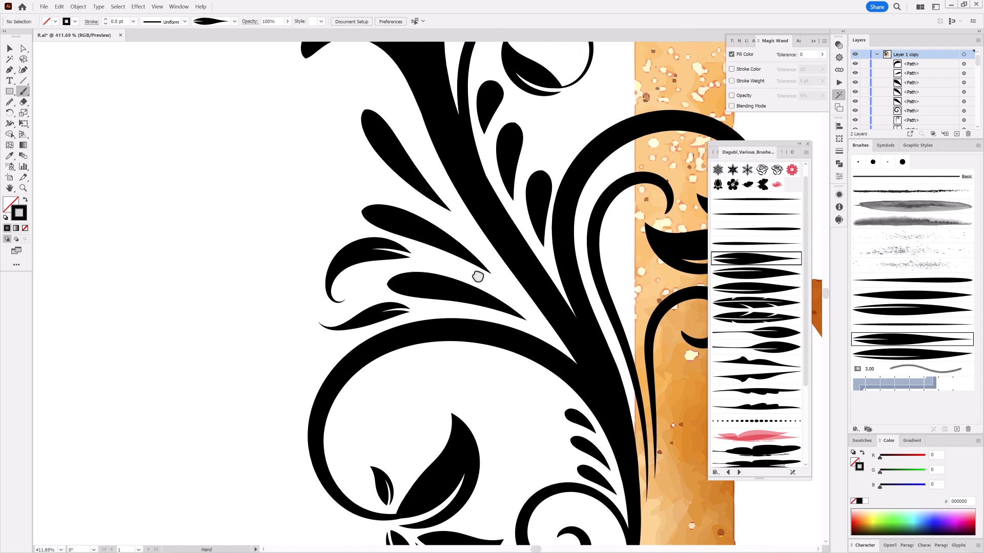
pyautogui.hotkey('ctrl', 'z')
pyautogui.moveTo(410, 254)
pyautogui.mouseDown()
pyautogui.moveTo(354, 262)
pyautogui.moveTo(353, 287)
pyautogui.mouseUp()
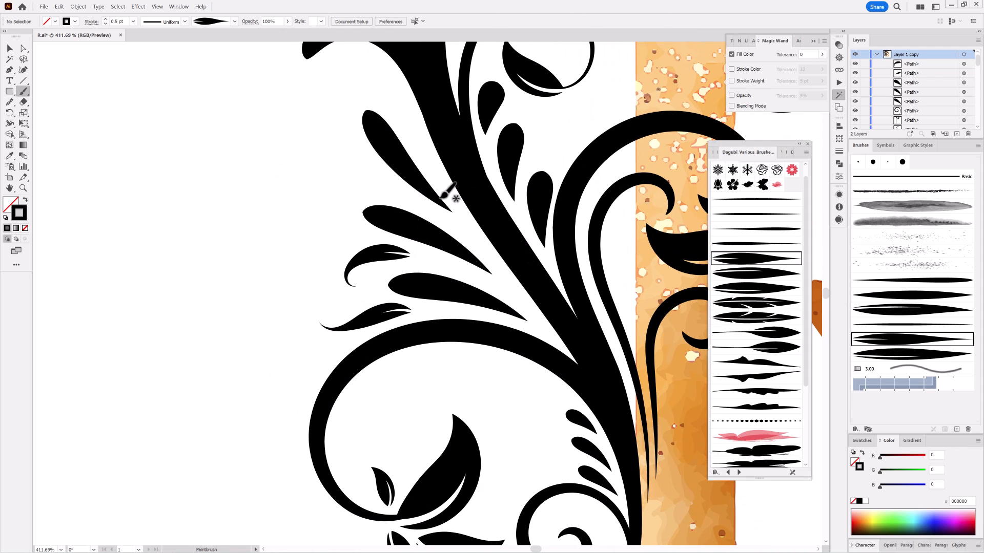
pyautogui.moveTo(387, 188)
pyautogui.mouseDown()
pyautogui.moveTo(357, 178)
pyautogui.moveTo(334, 141)
pyautogui.mouseUp()
pyautogui.moveTo(582, 292); pyautogui.dragTo(488, 267)
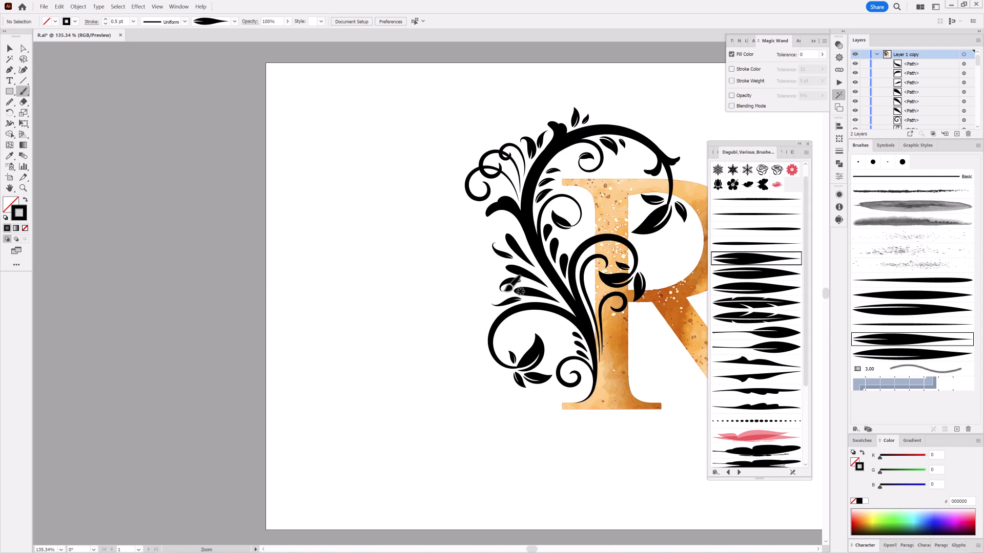
# Collect all the floral paths inside Layer 1 copy into a new layer
pyautogui.moveTo(635, 236); pyautogui.dragTo(474, 247)
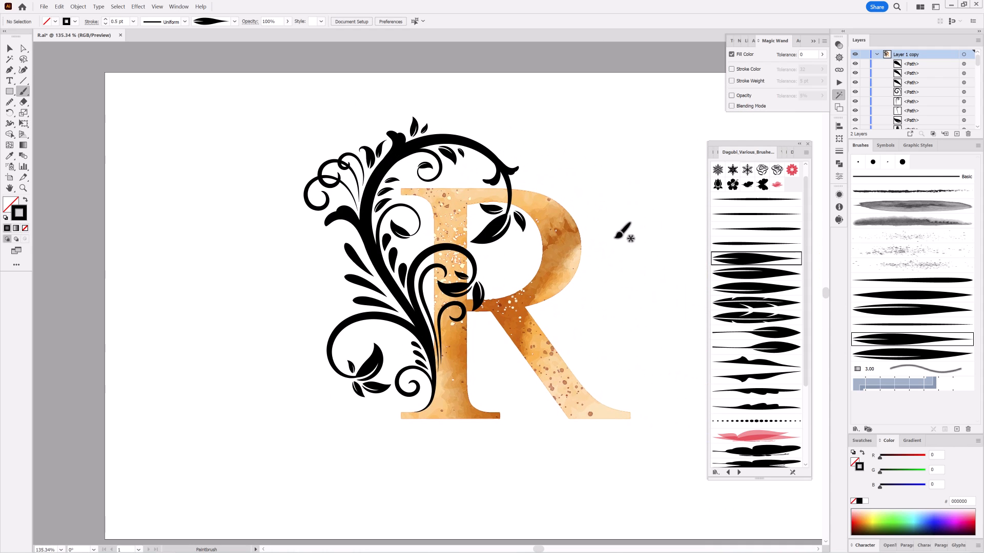
pyautogui.scroll(-5, 916, 74)
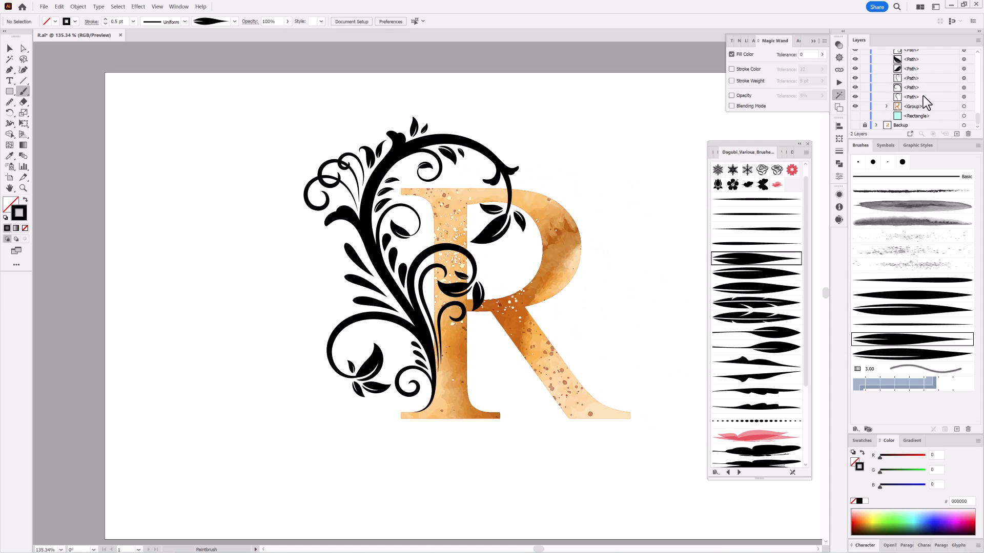
pyautogui.click(922, 97)
pyautogui.keyDown('shift'); pyautogui.click(959, 67); pyautogui.keyUp('shift')
pyautogui.click(978, 40)
pyautogui.click(936, 135)
pyautogui.click(934, 56)
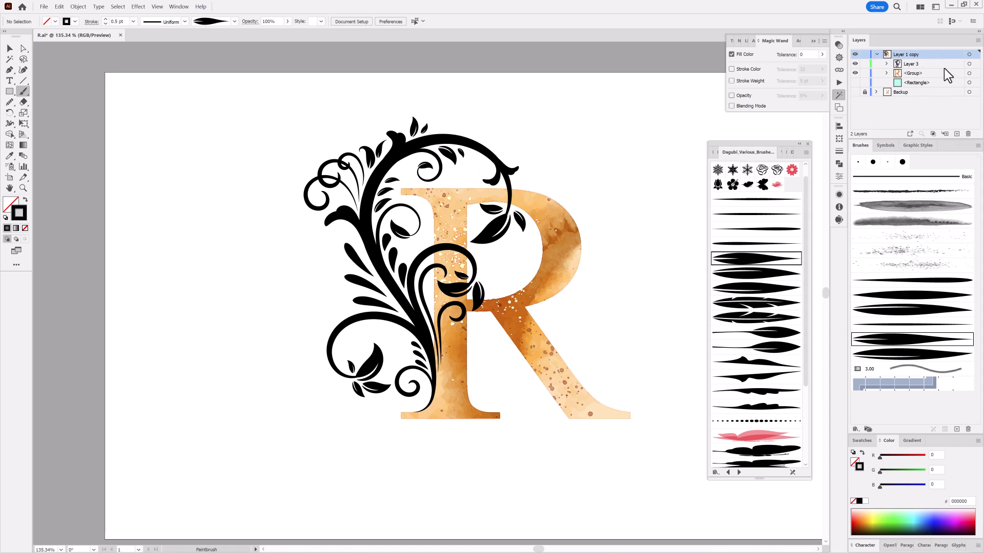
# Move Layer 3 out above Layer 1 copy and duplicate it, keeping the original as a locked, hidden layer named Backup
pyautogui.moveTo(932, 65); pyautogui.dragTo(930, 51)
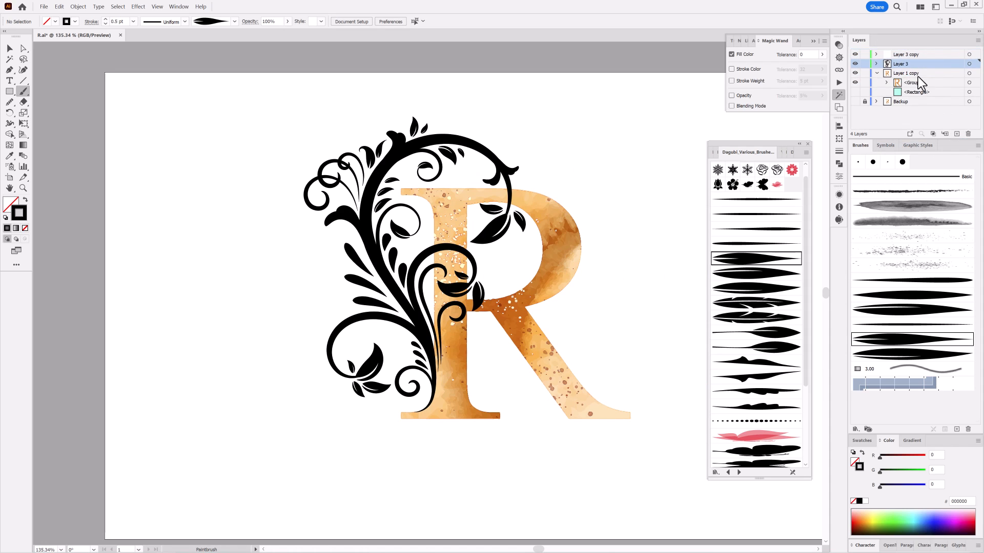
pyautogui.write('Backup')
pyautogui.press('Return')
pyautogui.click(864, 63)
# Expand the appearance of all floral artwork on Layer 3 copy and unite the overlapping shapes with Pathfinder
pyautogui.click(969, 54)
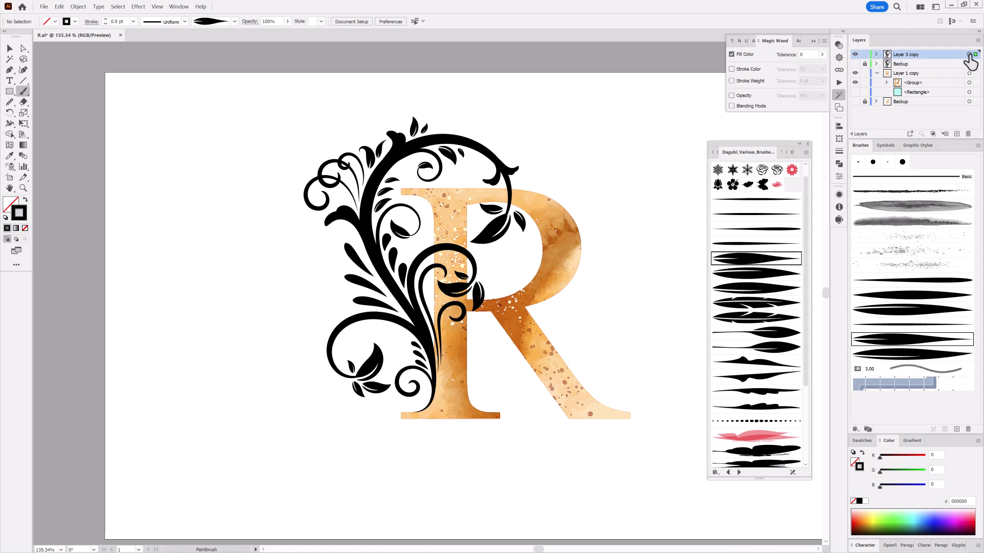
pyautogui.click(78, 6)
pyautogui.click(102, 101)
pyautogui.click(839, 163)
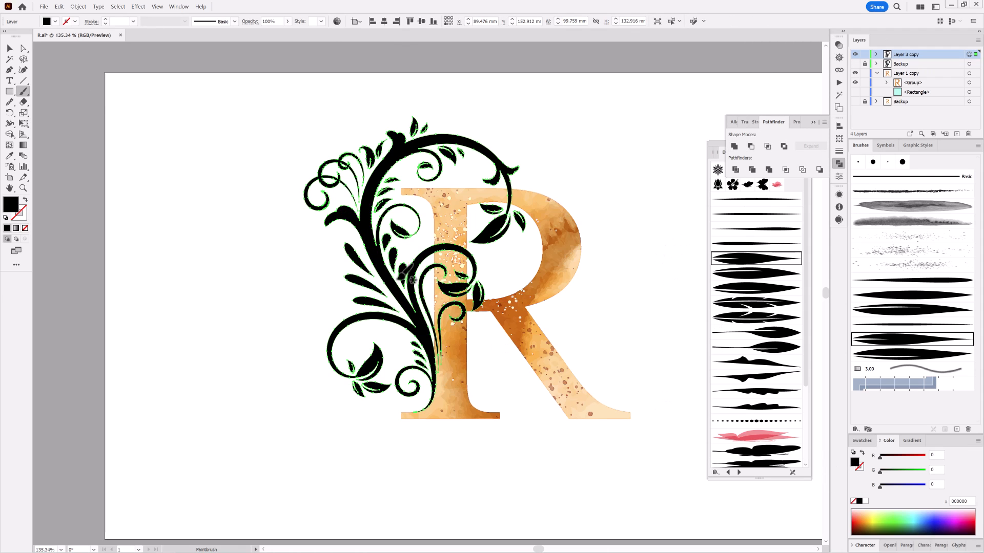
# Load the Metals gradient library and fill the floral artwork with a gold gradient from it
pyautogui.click(862, 441)
pyautogui.click(55, 21)
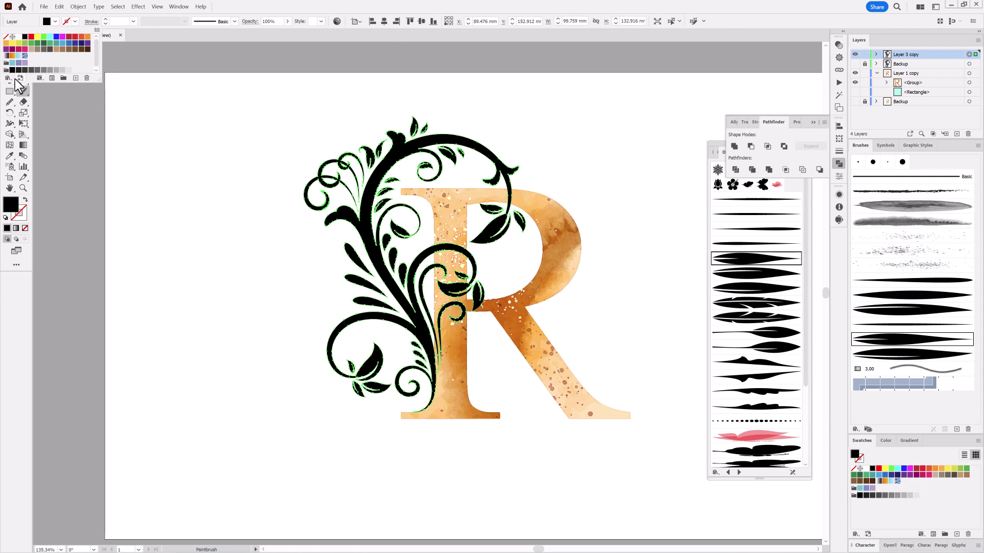
pyautogui.click(8, 78)
pyautogui.moveTo(37, 168)
pyautogui.click(117, 234)
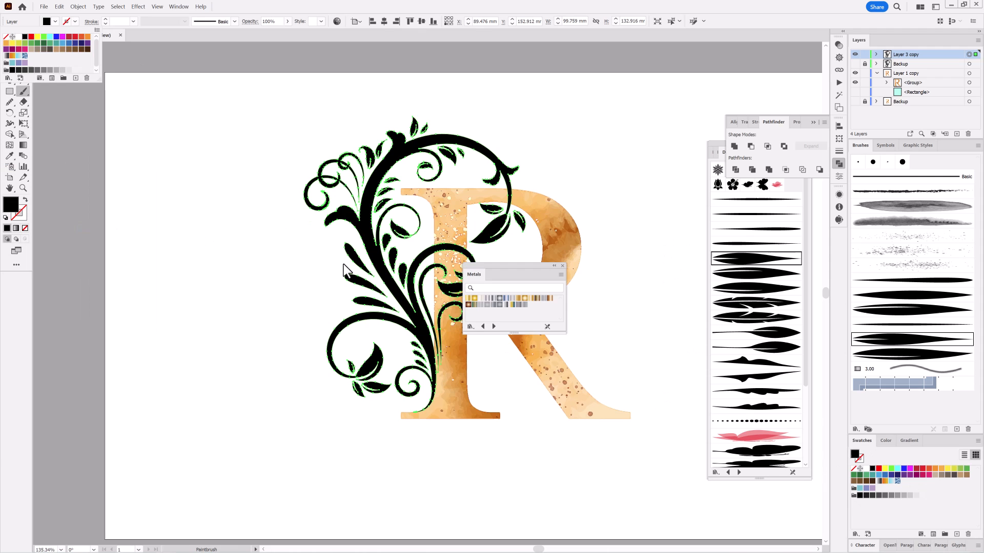
pyautogui.click(531, 300)
pyautogui.moveTo(540, 266); pyautogui.dragTo(707, 61)
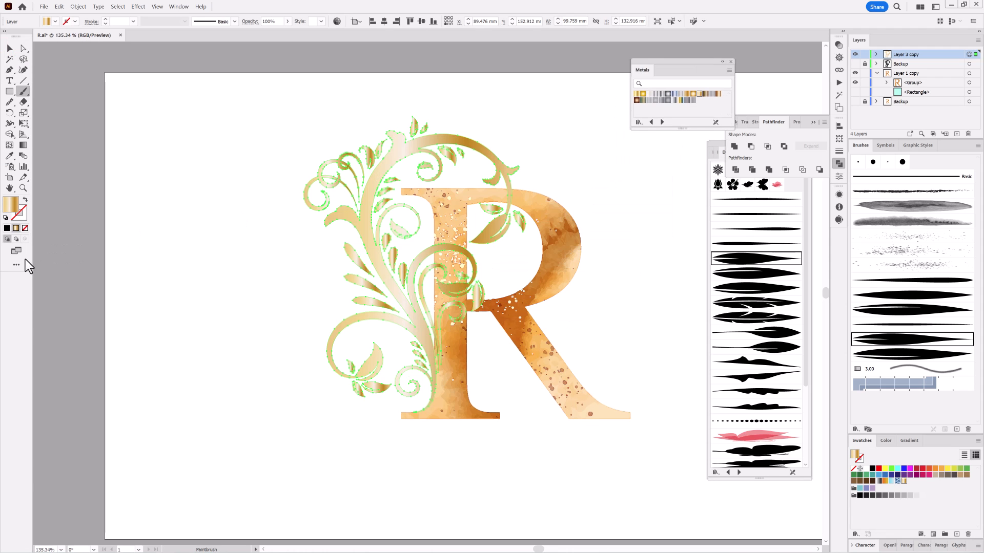
# Run the floral gradient diagonally from upper left to lower right, apply the Metals Copper gradient, and deselect the artwork
pyautogui.click(23, 145)
pyautogui.moveTo(318, 410); pyautogui.dragTo(527, 165)
pyautogui.moveTo(297, 127)
pyautogui.mouseDown()
pyautogui.moveTo(501, 360)
pyautogui.moveTo(519, 338)
pyautogui.mouseUp()
pyautogui.click(718, 94)
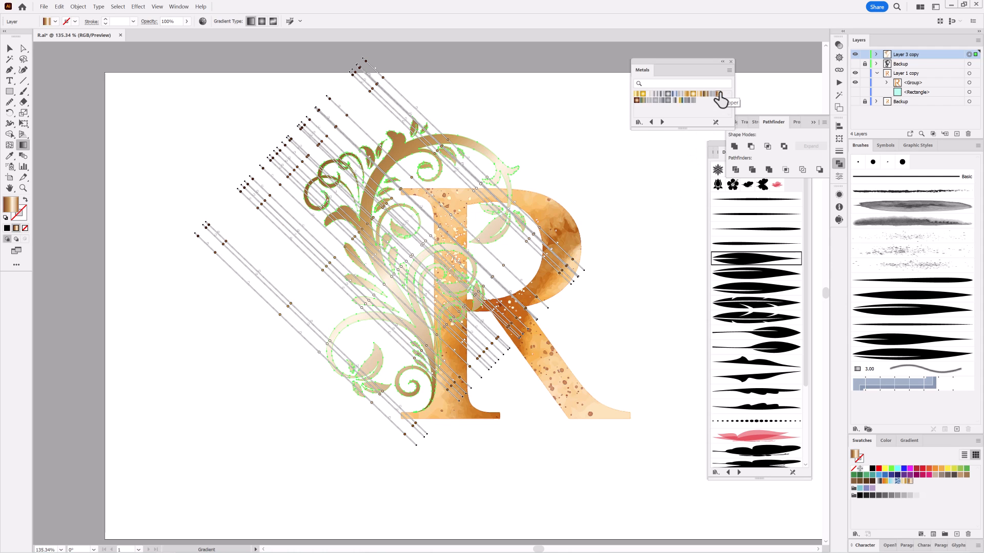
pyautogui.hotkey('ctrl', 'shift', 'a')
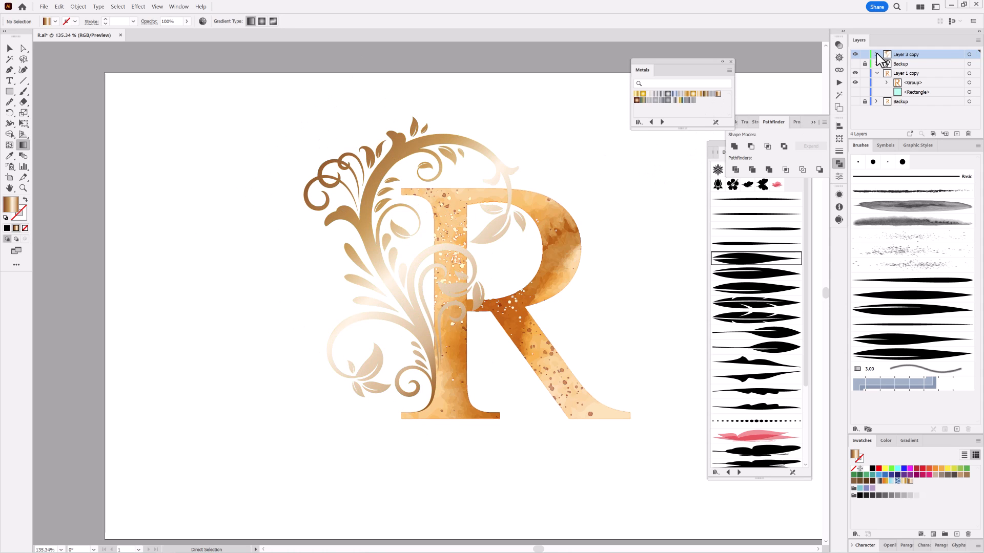
# Duplicate Layer 3 copy and give the artwork on the lower duplicate a white fill and a white stroke
pyautogui.moveTo(947, 54); pyautogui.dragTo(957, 134)
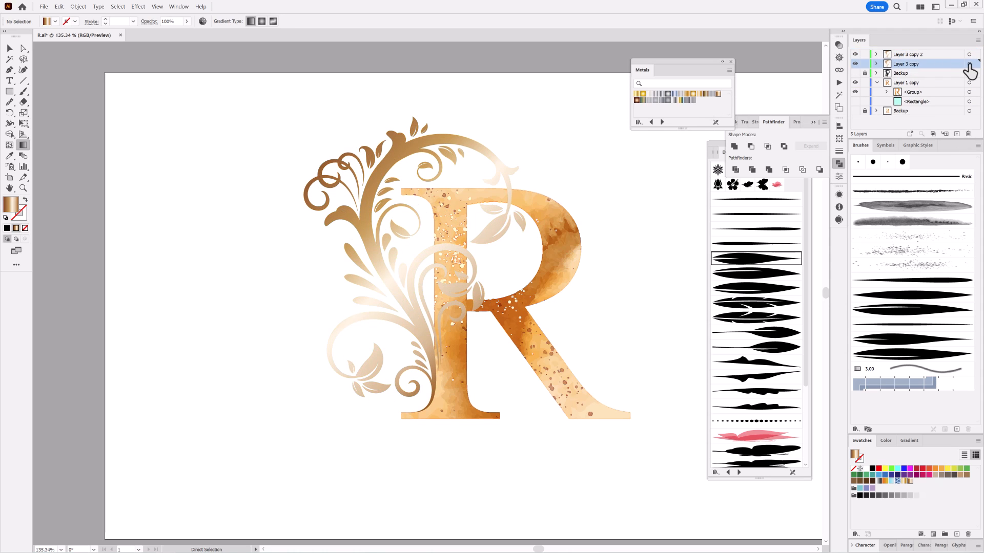
pyautogui.click(969, 63)
pyautogui.click(866, 470)
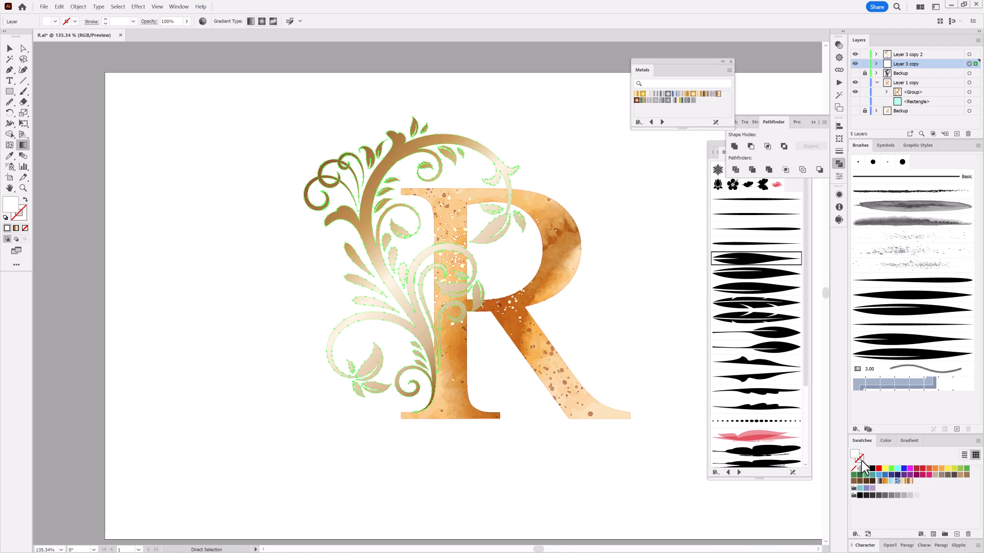
pyautogui.click(860, 458)
pyautogui.click(867, 468)
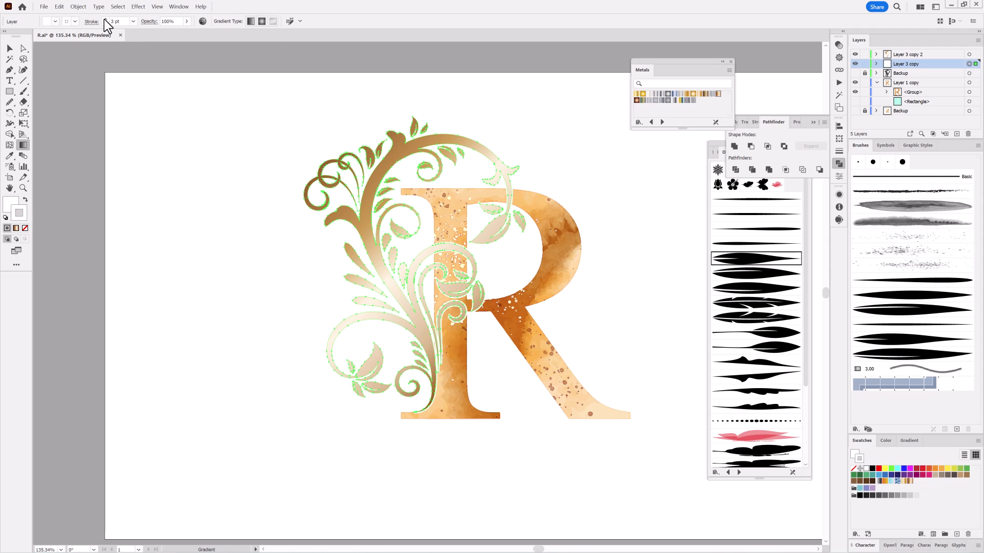
# Hide the selection edges and set the white outline to 3 pt with round corner joins
pyautogui.click(158, 7)
pyautogui.click(180, 231)
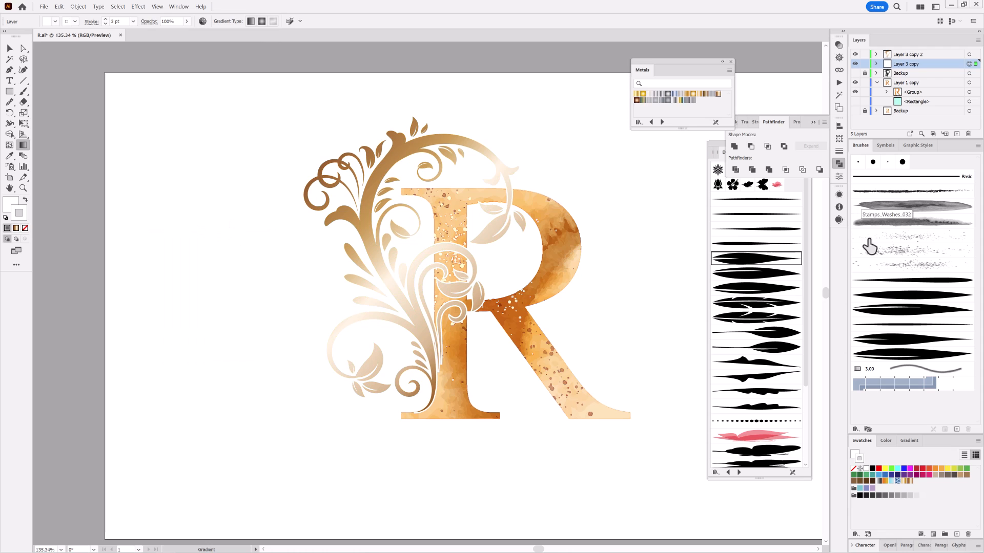
pyautogui.click(839, 151)
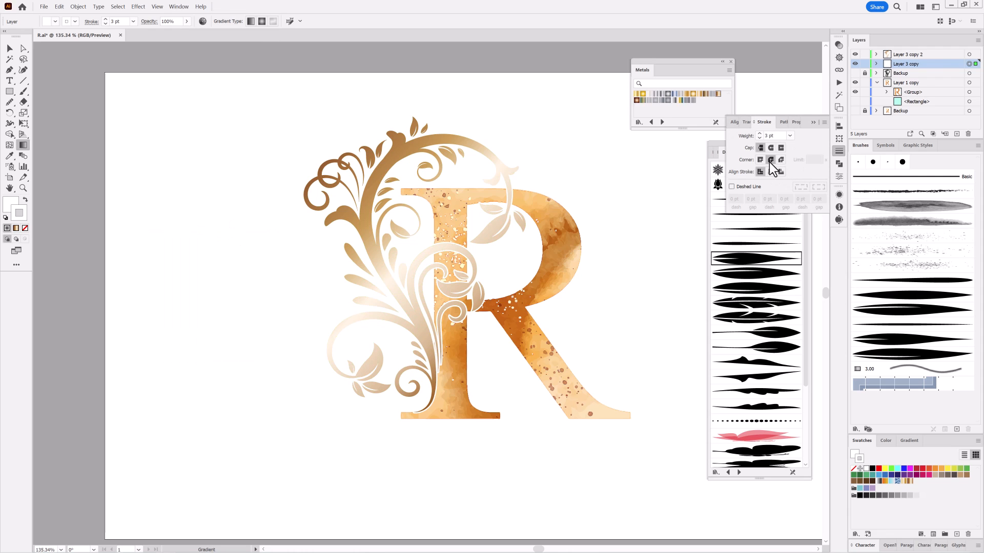
# Change the fill of the floral artwork on Layer 3 copy 2 to the gold gradient swatch
pyautogui.click(917, 54)
pyautogui.click(969, 54)
pyautogui.click(854, 455)
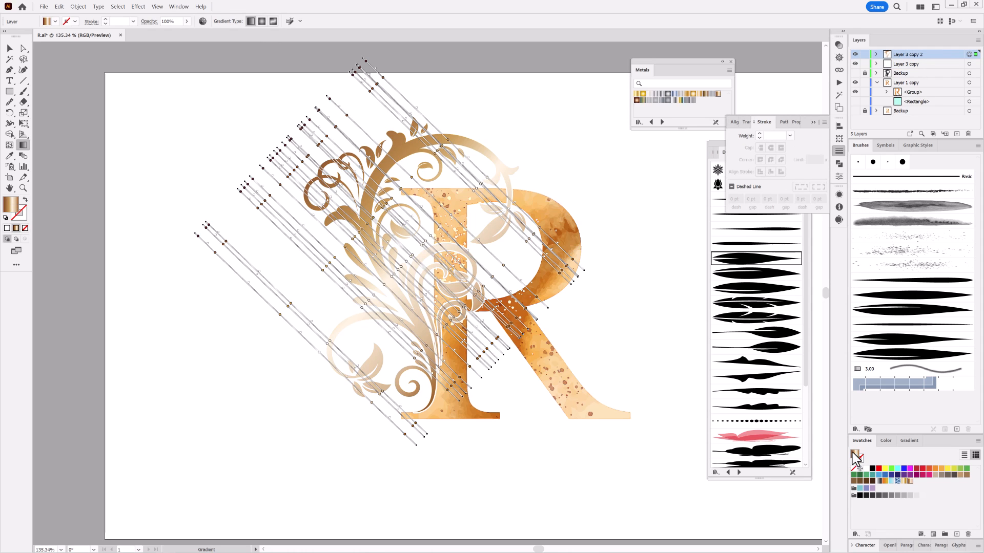
pyautogui.click(22, 48)
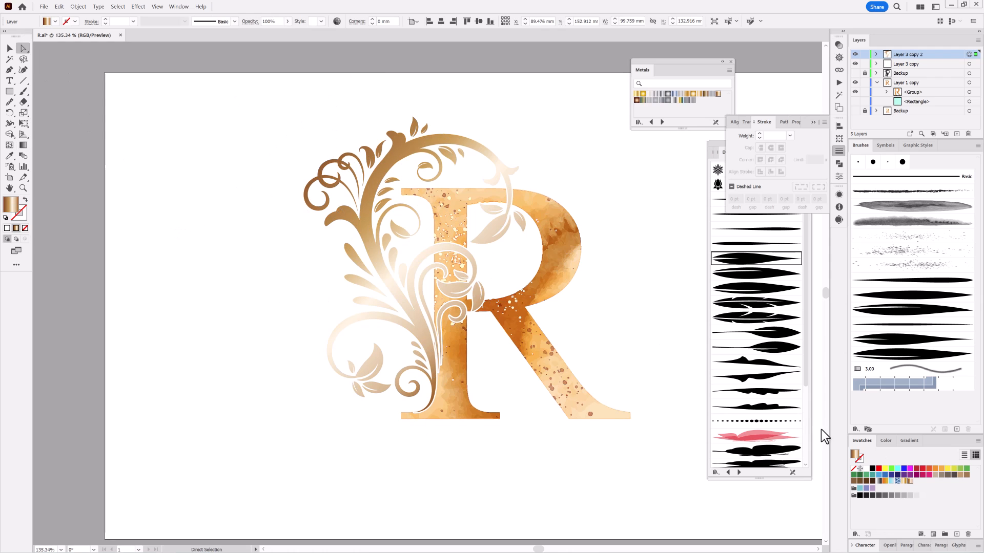
pyautogui.click(903, 481)
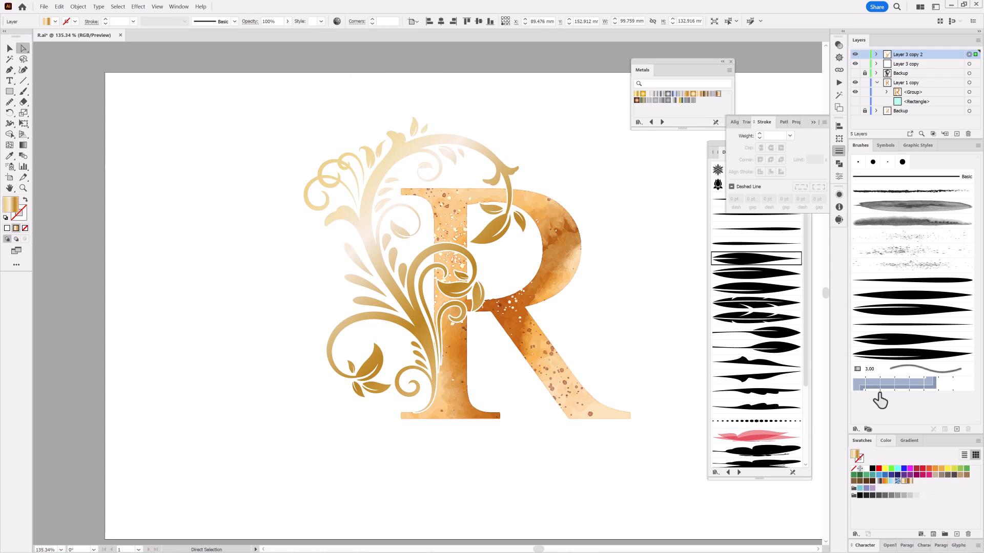
# Try a gradient stroke on the floral artwork of Layer 3 copy 2 and remove it again
pyautogui.press('x')
pyautogui.click(908, 482)
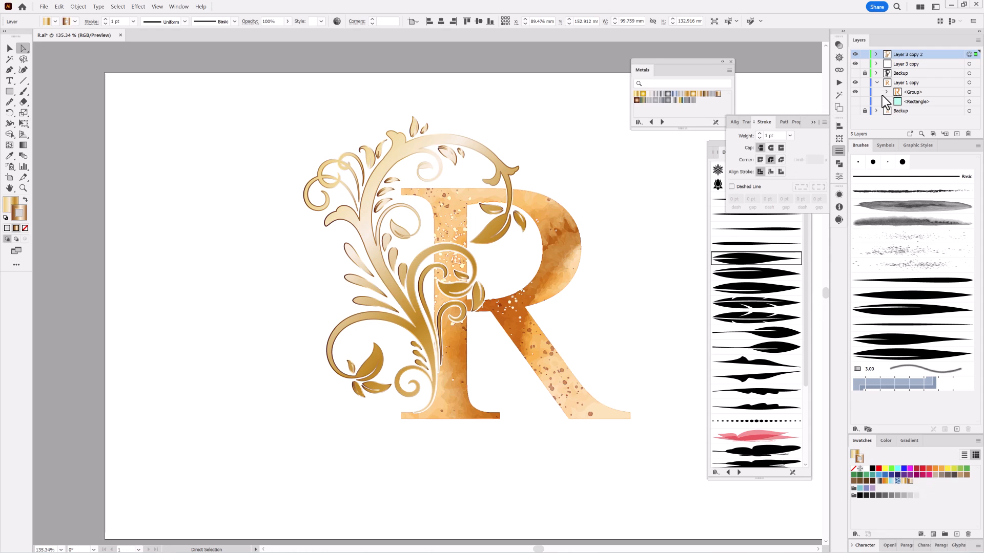
pyautogui.click(856, 64)
pyautogui.click(854, 64)
pyautogui.click(853, 469)
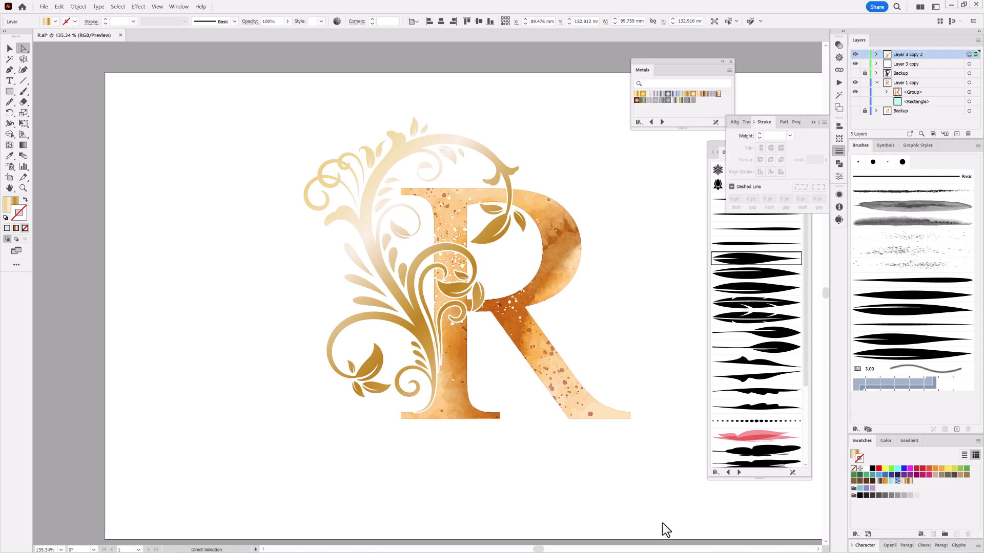
pyautogui.click(853, 454)
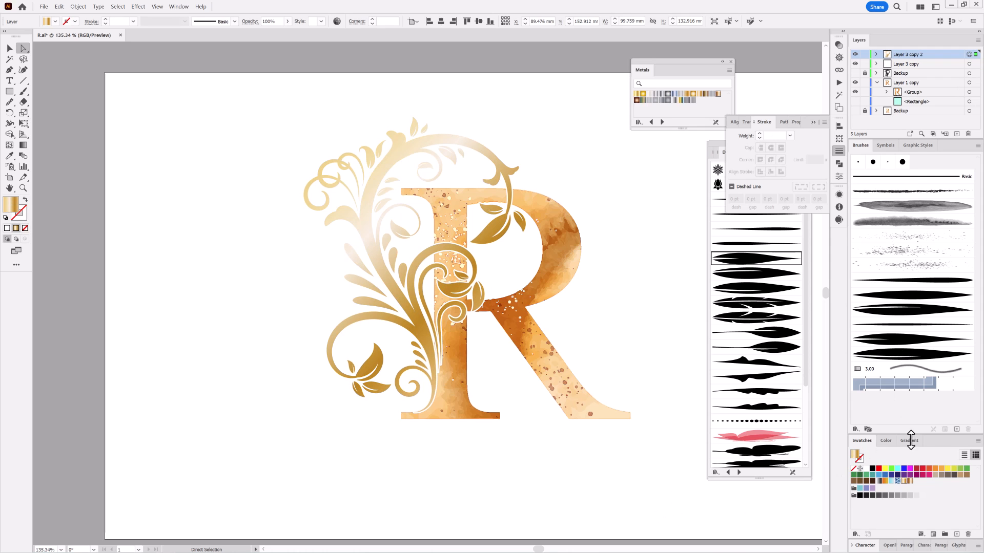
# Recolor the gold floral artwork, raising the lightest colour's saturation to 26% and shifting the hues toward orange copper
pyautogui.click(909, 441)
pyautogui.click(337, 21)
pyautogui.click(640, 125)
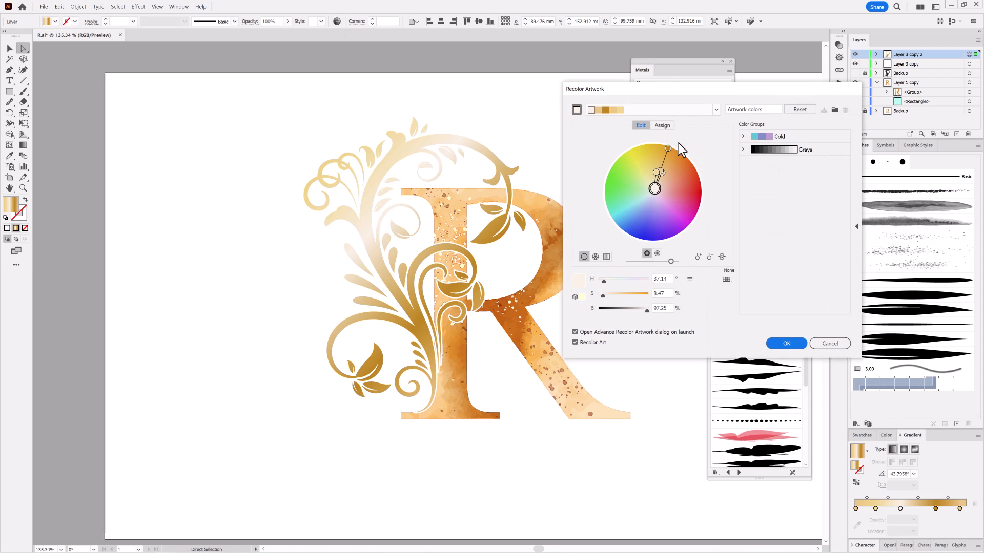
pyautogui.moveTo(602, 297); pyautogui.dragTo(612, 297)
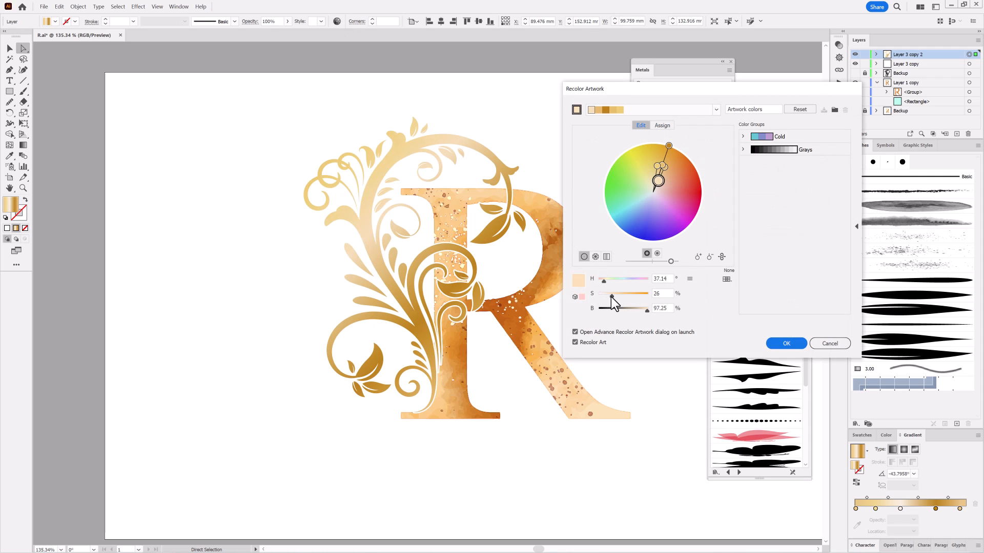
pyautogui.moveTo(669, 146); pyautogui.dragTo(681, 151)
pyautogui.click(786, 344)
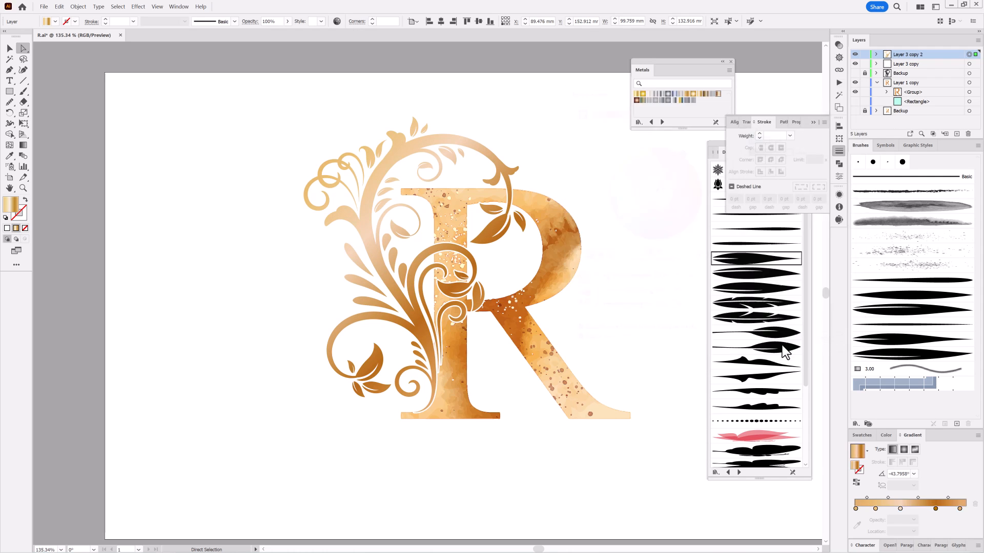
pyautogui.click(684, 265)
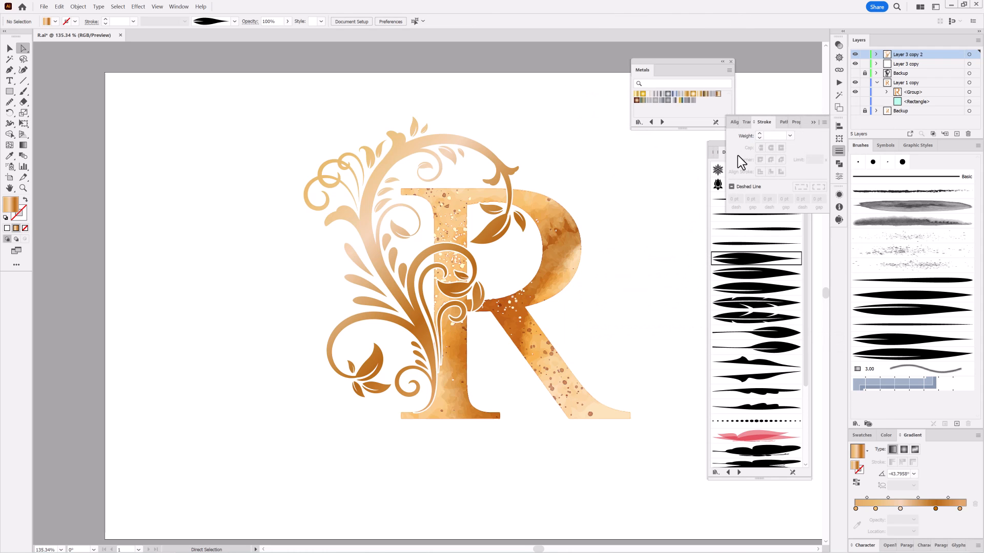
# Show the rectangle on Layer 1 copy, stretch it over the whole artboard at 340 × 210 mm, and fill it black
pyautogui.hotkey('ctrl', '0')
pyautogui.click(813, 122)
pyautogui.click(731, 61)
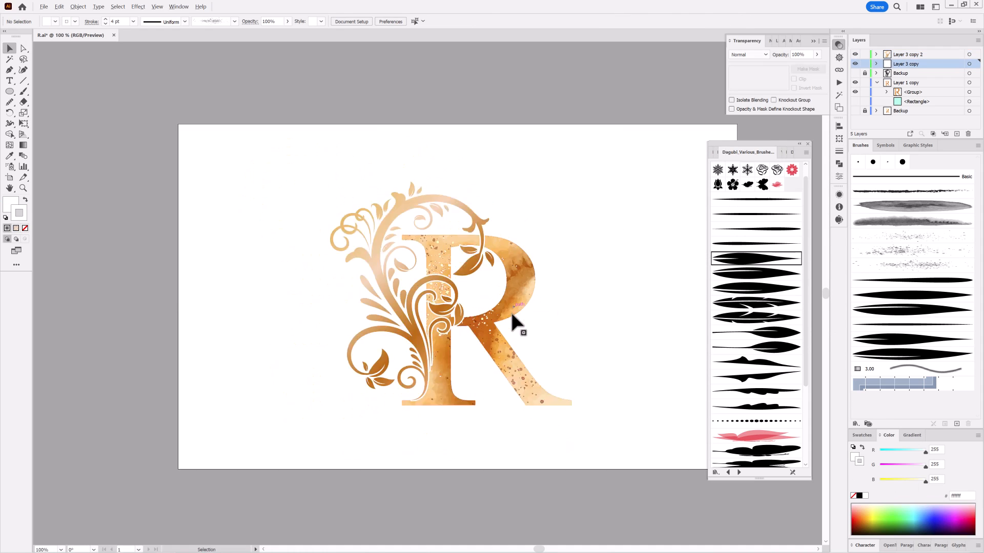
pyautogui.hotkey('ctrl', '-')
pyautogui.click(855, 102)
pyautogui.click(913, 102)
pyautogui.click(969, 102)
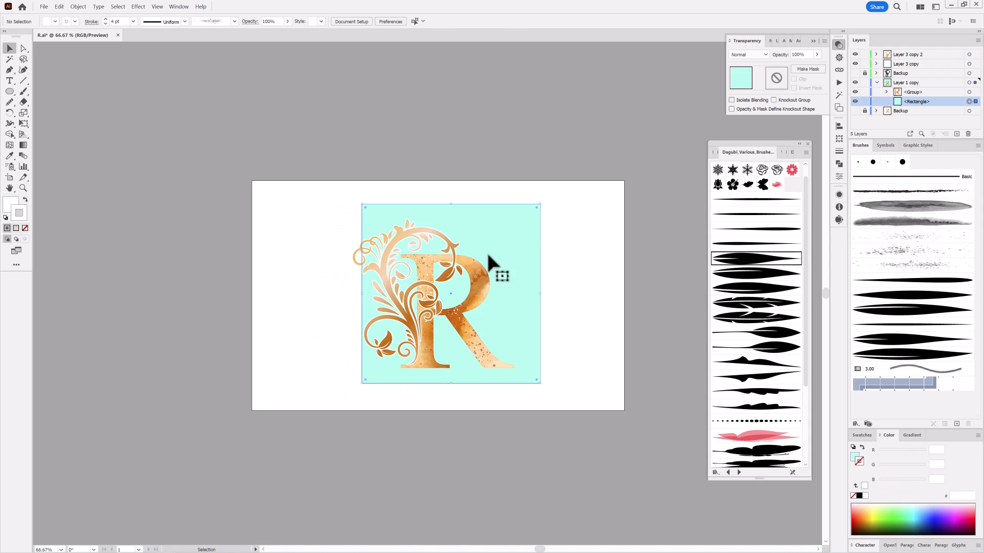
pyautogui.moveTo(362, 203); pyautogui.dragTo(252, 182)
pyautogui.moveTo(538, 382); pyautogui.dragTo(625, 410)
pyautogui.click(859, 496)
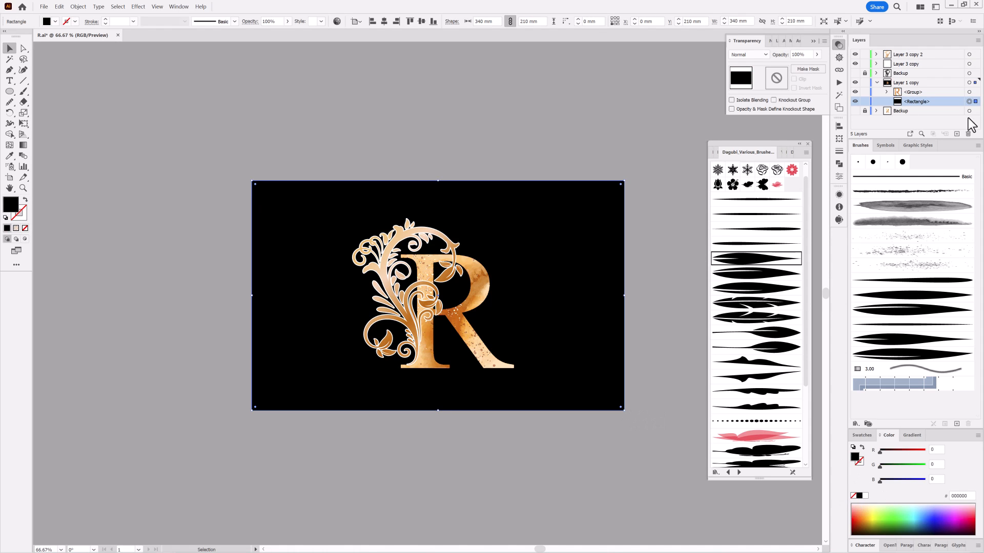
# Change the fill and stroke of the outline artwork on Layer 3 copy to black and increase its stroke weight
pyautogui.click(969, 63)
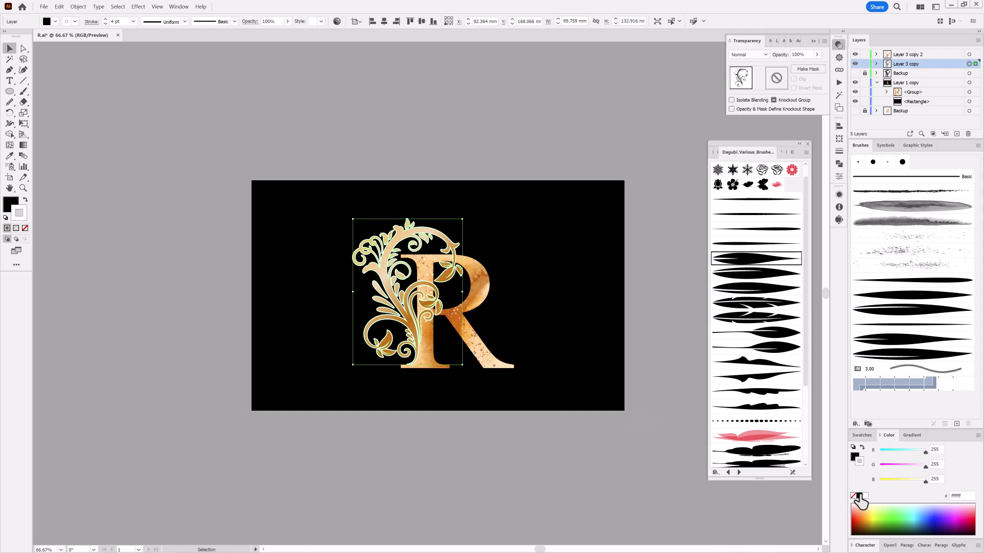
pyautogui.click(859, 496)
pyautogui.scroll(2, 431, 342)
pyautogui.click(106, 19)
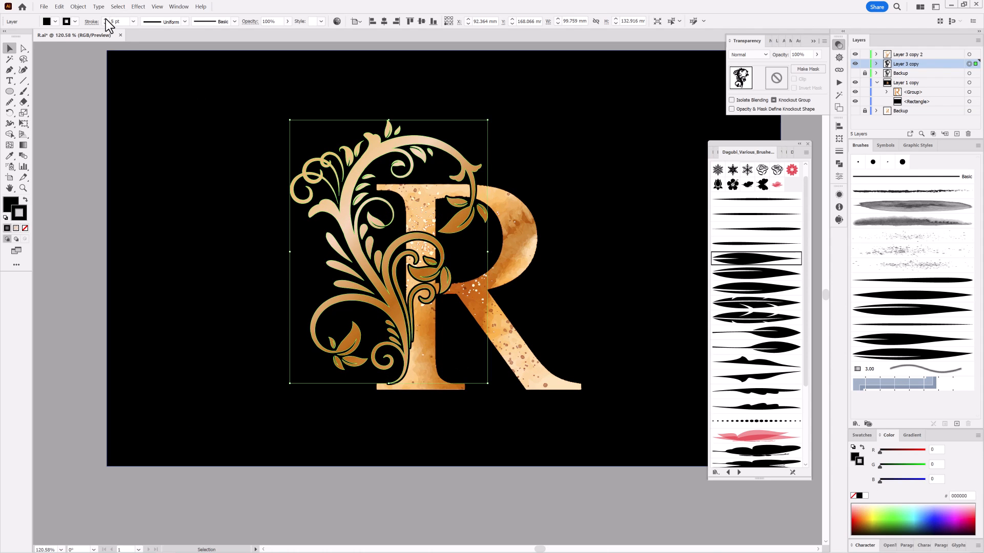
# Move the artwork of Layer 3 copy and Layer 3 copy 2 together slightly up and left, keeping its size, and deselect it
pyautogui.keyDown('shift'); pyautogui.click(969, 54); pyautogui.keyUp('shift')
pyautogui.press('e')
pyautogui.scroll(3, 420, 338)
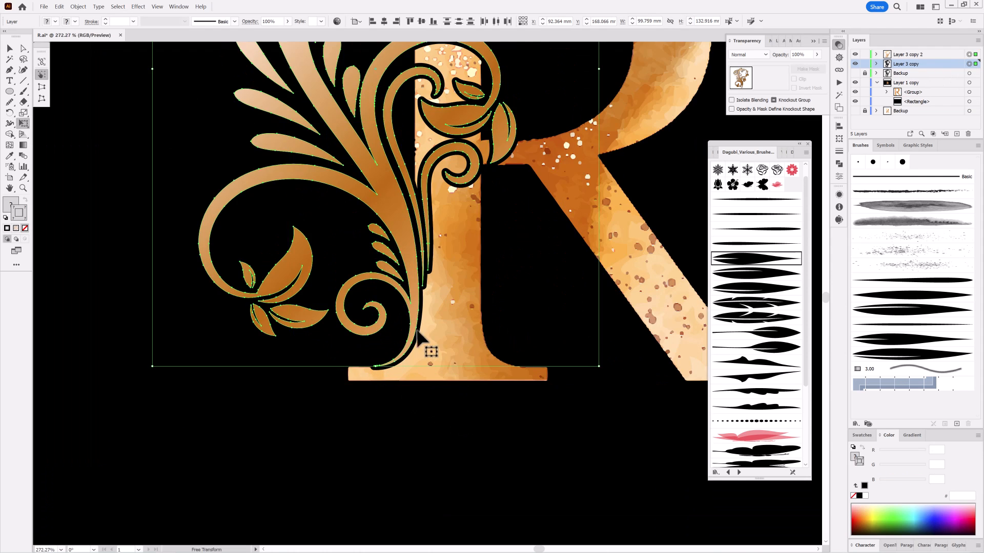
pyautogui.moveTo(417, 331); pyautogui.dragTo(410, 327)
pyautogui.scroll(-2, 504, 249)
pyautogui.moveTo(505, 248); pyautogui.dragTo(509, 395)
pyautogui.moveTo(562, 116); pyautogui.dragTo(506, 164)
pyautogui.hotkey('ctrl', 'z')
pyautogui.keyDown('ctrl'); pyautogui.click(661, 173); pyautogui.keyUp('ctrl')
pyautogui.scroll(-1, 598, 313)
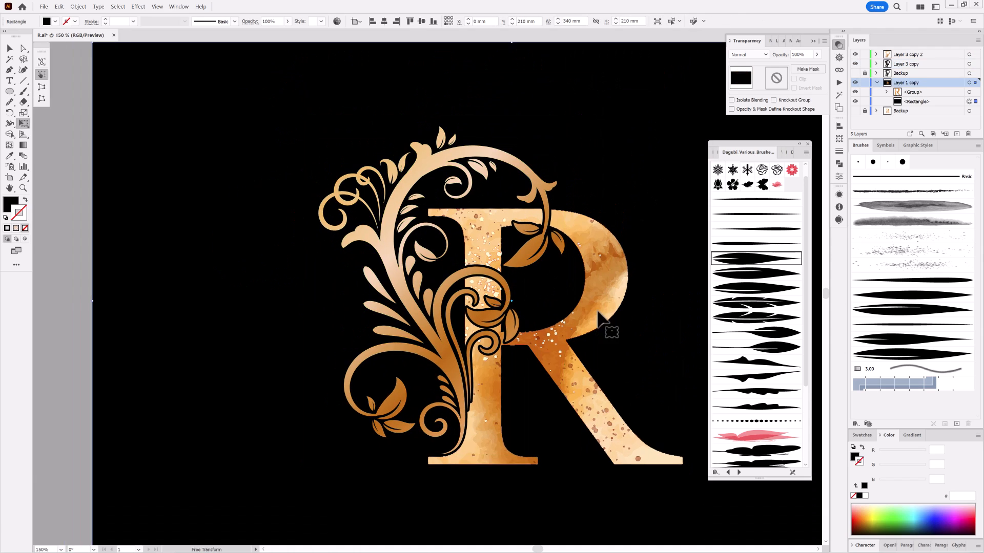
# Lock the existing layers and draw a circle about 93 mm wide over the lower floral swirls on a new top layer
pyautogui.hotkey('ctrl', '0')
pyautogui.click(876, 83)
pyautogui.moveTo(865, 83); pyautogui.dragTo(866, 54)
pyautogui.click(916, 54)
pyautogui.click(957, 134)
pyautogui.click(9, 92)
pyautogui.moveTo(353, 343); pyautogui.dragTo(460, 449)
pyautogui.click(913, 436)
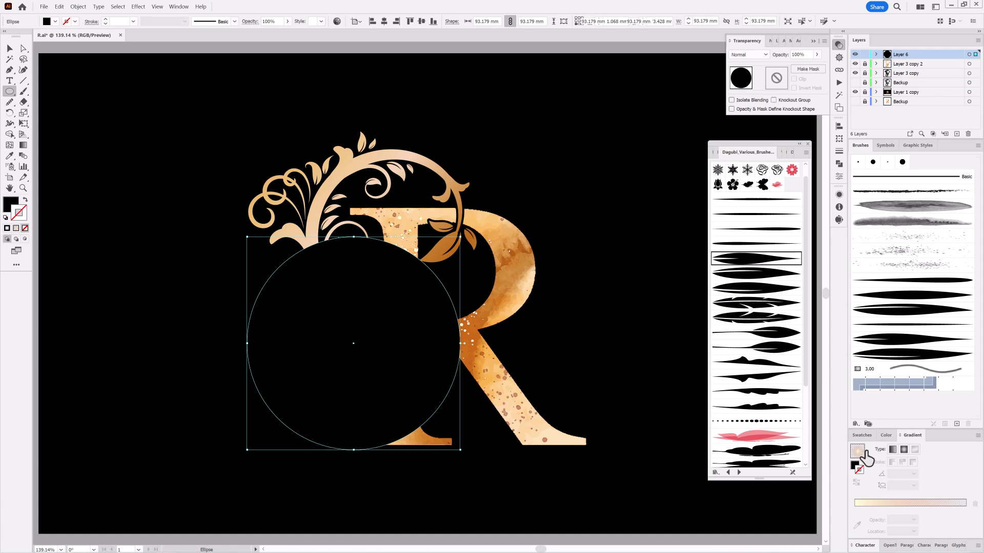
pyautogui.click(863, 451)
pyautogui.click(866, 439)
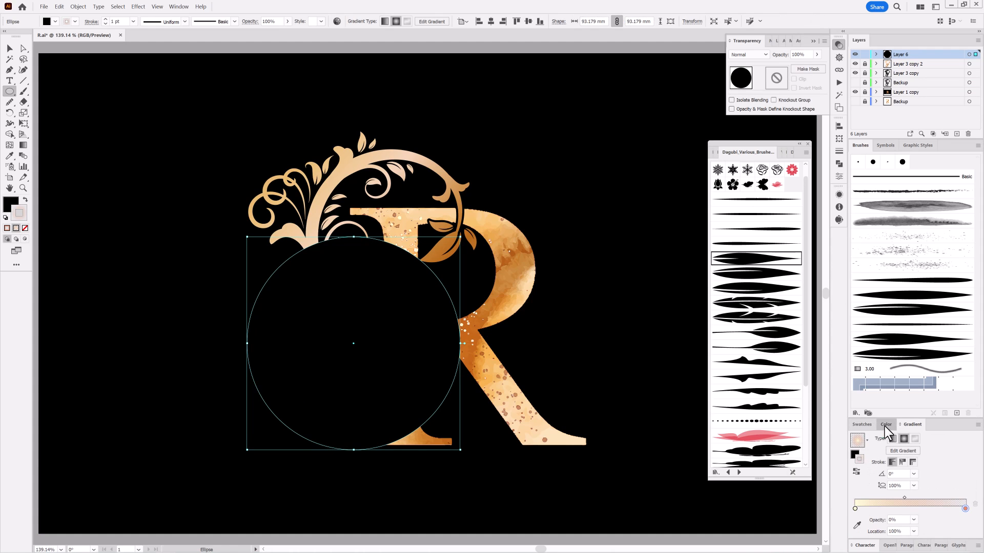
pyautogui.click(885, 426)
pyautogui.click(861, 425)
pyautogui.click(853, 453)
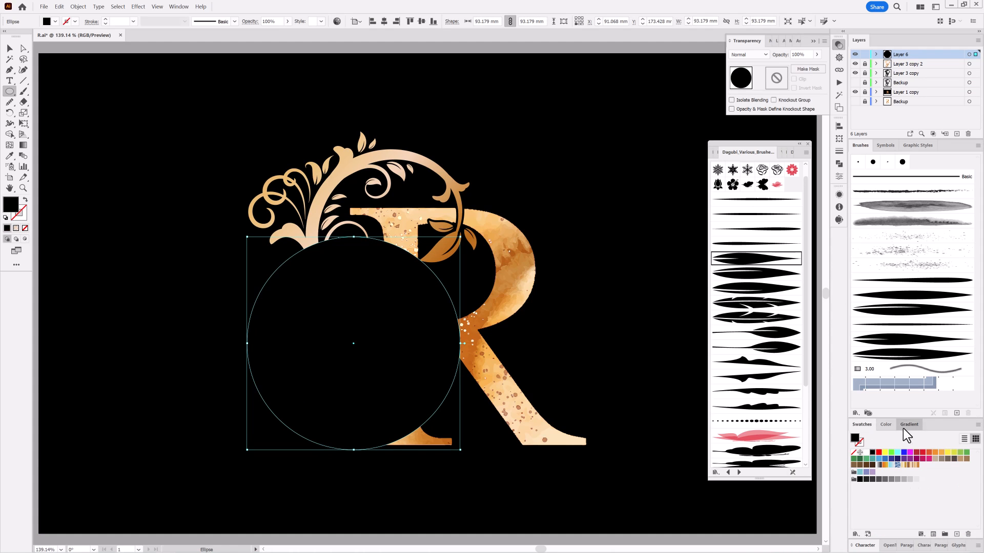
# Fill the circle with a radial gradient running from a pale centre to an orange edge
pyautogui.click(908, 425)
pyautogui.click(868, 439)
pyautogui.click(819, 472)
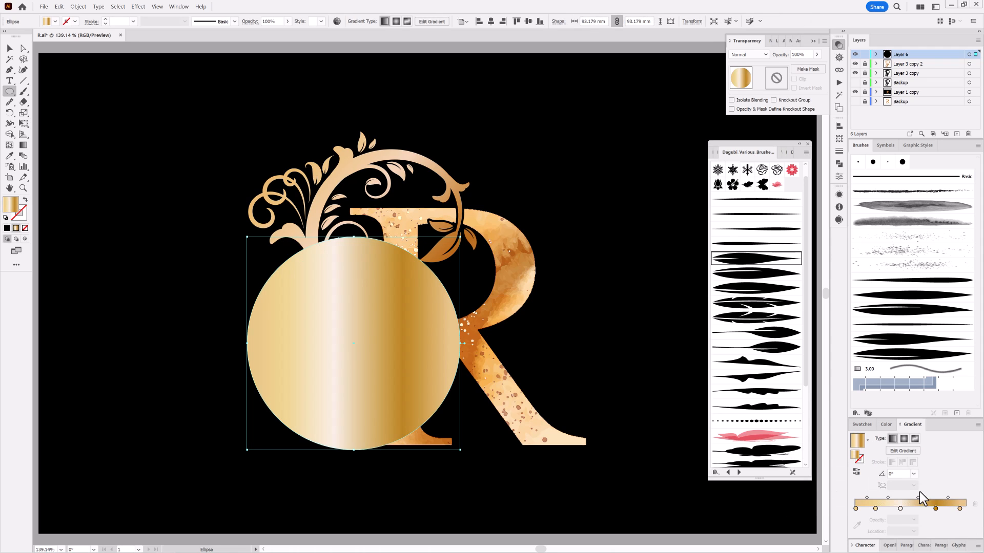
pyautogui.click(903, 439)
pyautogui.moveTo(960, 509)
pyautogui.mouseDown()
pyautogui.moveTo(957, 533)
pyautogui.moveTo(934, 533)
pyautogui.moveTo(965, 509)
pyautogui.mouseUp()
pyautogui.doubleClick(856, 509)
pyautogui.moveTo(926, 430); pyautogui.dragTo(918, 431)
pyautogui.moveTo(913, 445); pyautogui.dragTo(906, 446)
pyautogui.click(856, 509)
pyautogui.click(856, 471)
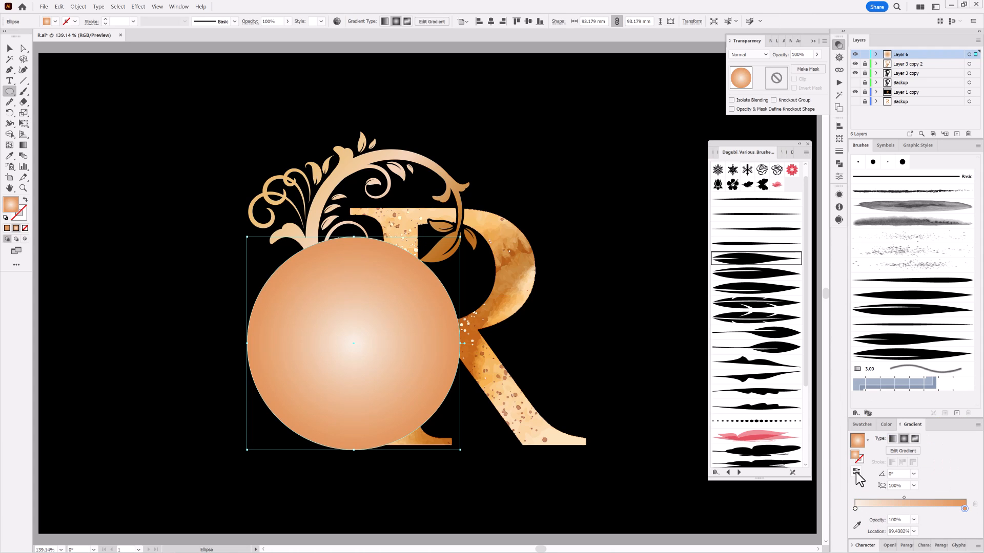
# Set the gradient's outer stop to 0% opacity and centre stop to RGB 255, 255, 227, and blend the circle with Screen
pyautogui.click(913, 520)
pyautogui.click(933, 413)
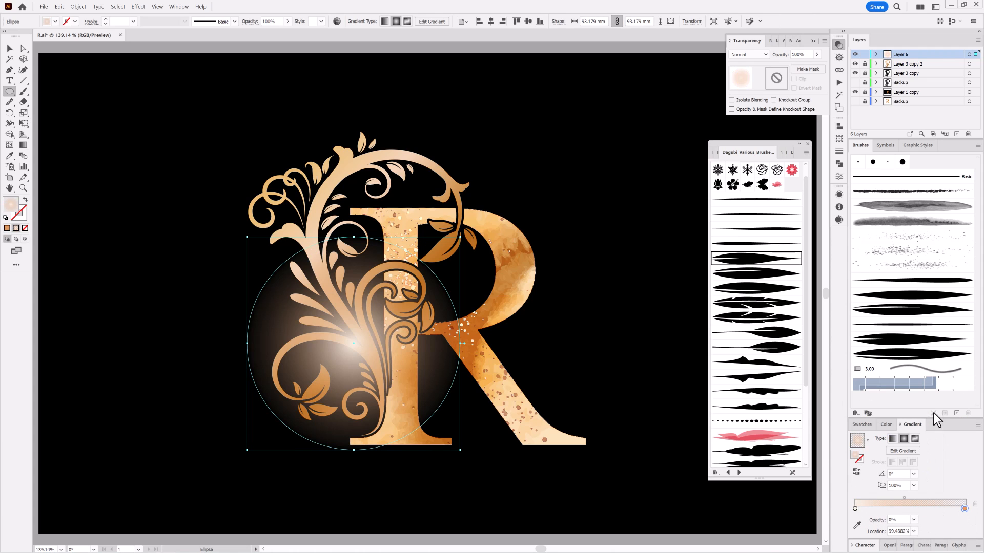
pyautogui.click(748, 55)
pyautogui.click(751, 119)
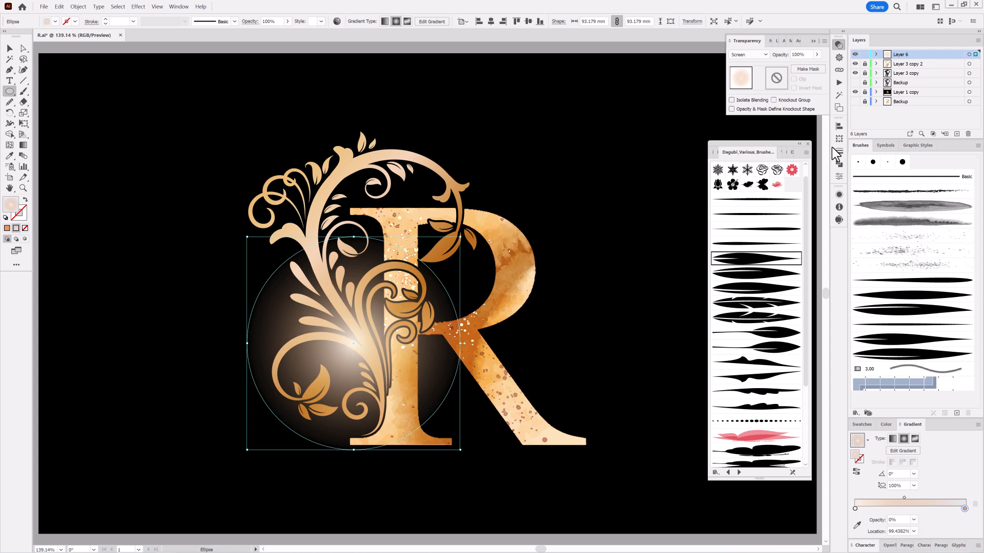
pyautogui.doubleClick(855, 508)
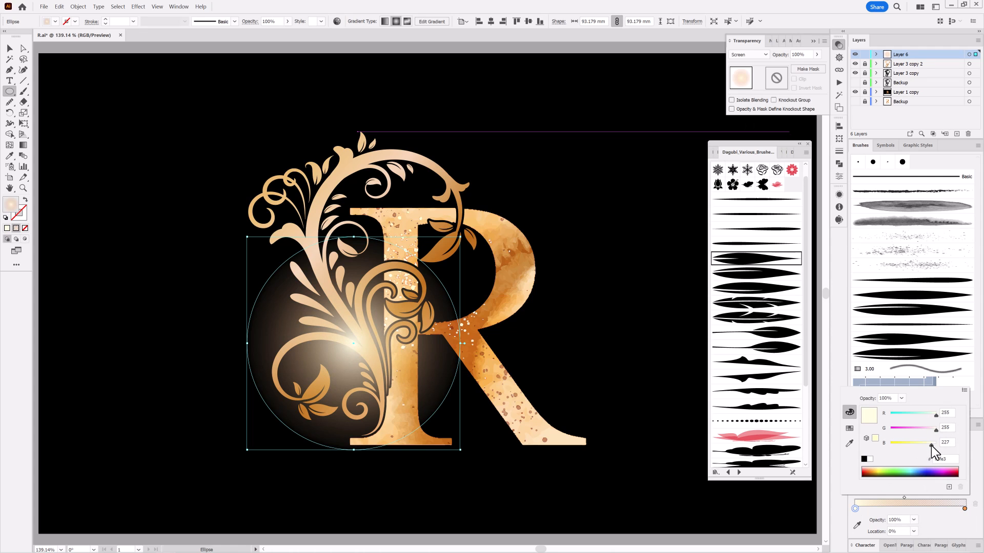
pyautogui.click(459, 244)
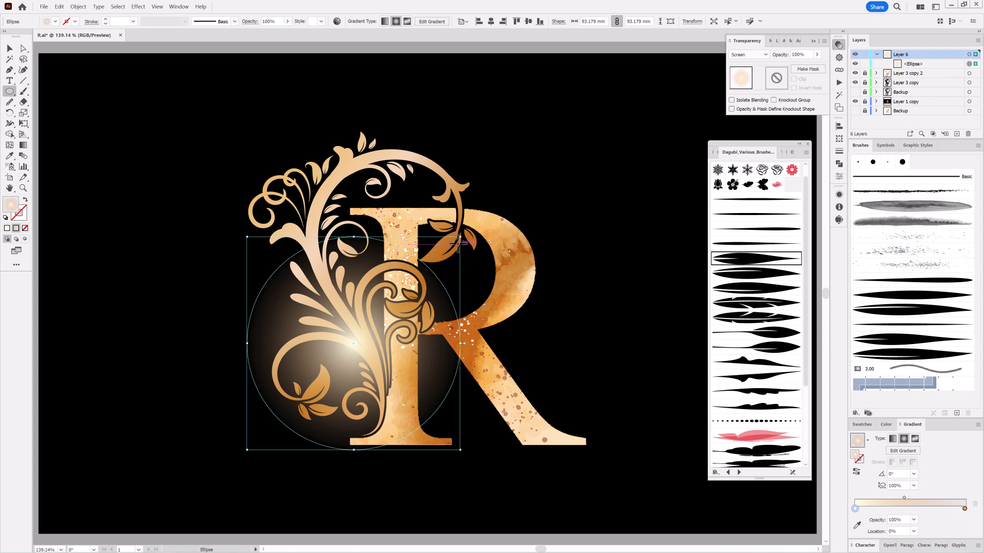
# Shrink the glow circle from its centre to about 84.6 mm, duplicate it, and scale the copy down to about 54 mm
pyautogui.moveTo(461, 237); pyautogui.dragTo(450, 246)
pyautogui.moveTo(949, 65); pyautogui.dragTo(956, 134)
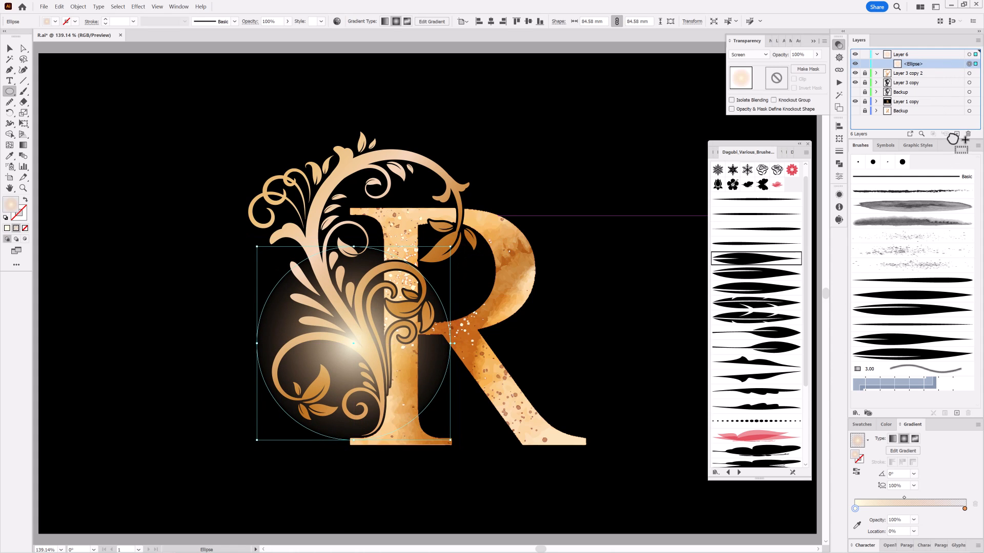
pyautogui.moveTo(450, 247); pyautogui.dragTo(416, 281)
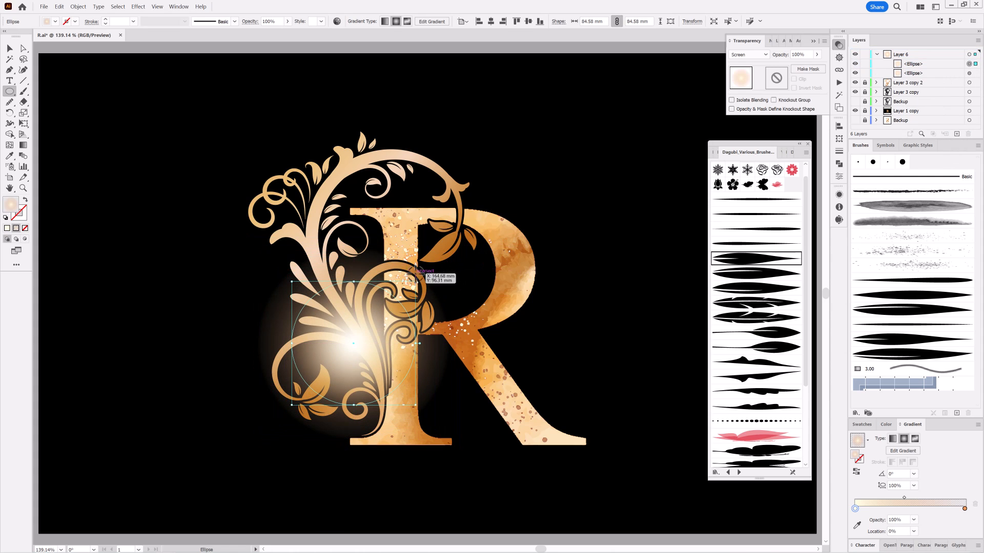
# Duplicate the small glow, move the copy to the curl above the letter's upper leaves, and shrink it slightly
pyautogui.moveTo(945, 64); pyautogui.dragTo(957, 134)
pyautogui.click(23, 124)
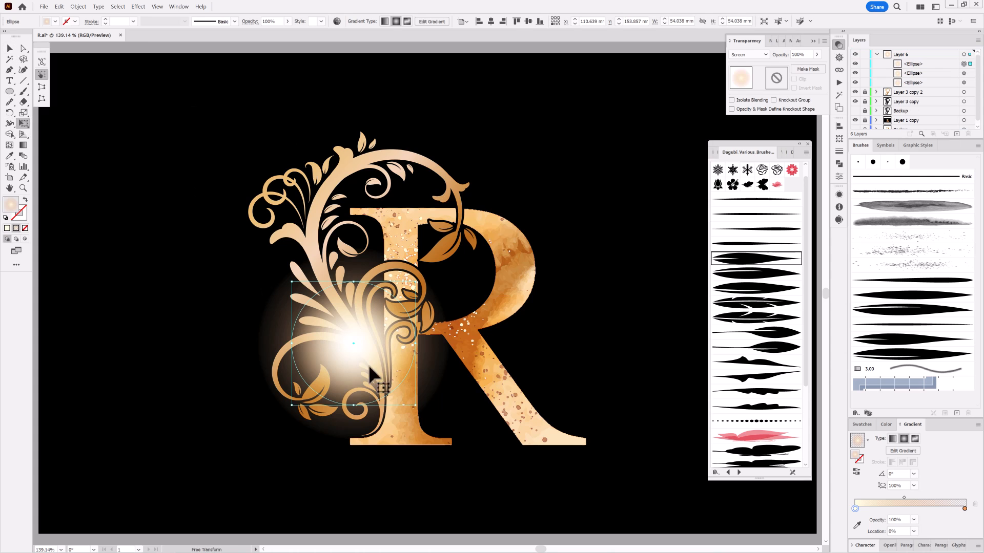
pyautogui.moveTo(354, 343); pyautogui.dragTo(461, 215)
pyautogui.moveTo(519, 156); pyautogui.dragTo(504, 175)
# Enlarge the big glow around the lower floral swirls from its centre and deselect it
pyautogui.click(938, 82)
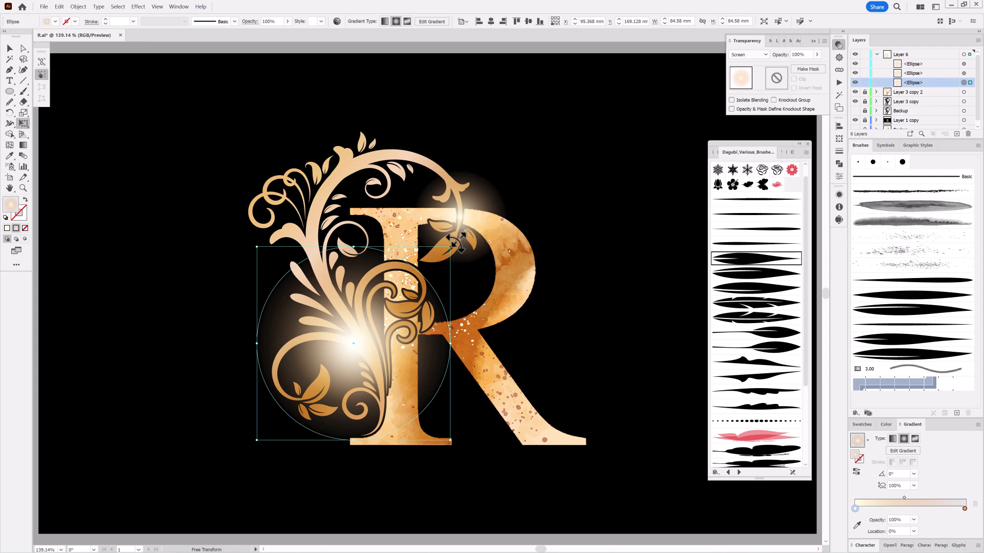
pyautogui.moveTo(457, 241); pyautogui.dragTo(474, 223)
pyautogui.click(624, 87)
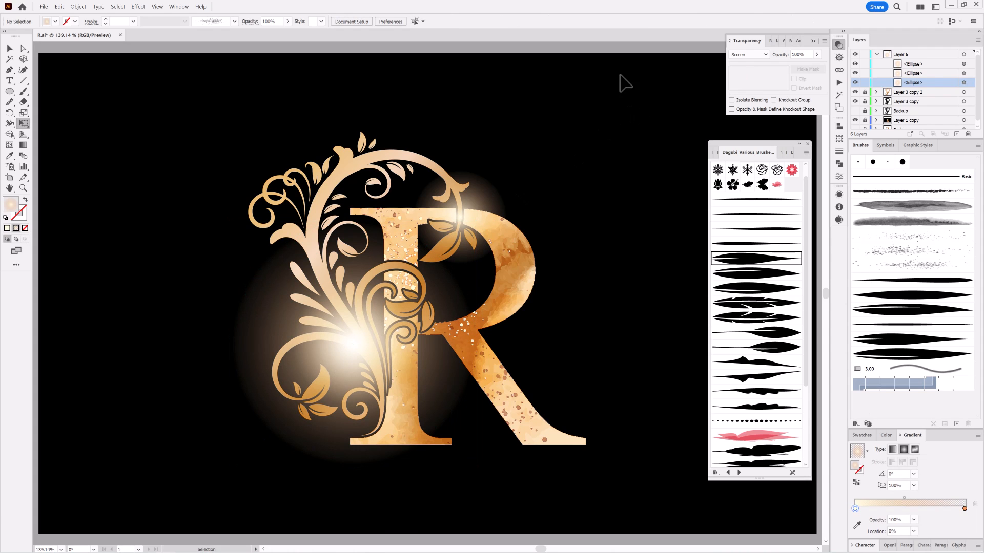
# Set the opacity of the small inner glow over the lower swirls to 51% and close the brush library
pyautogui.click(938, 73)
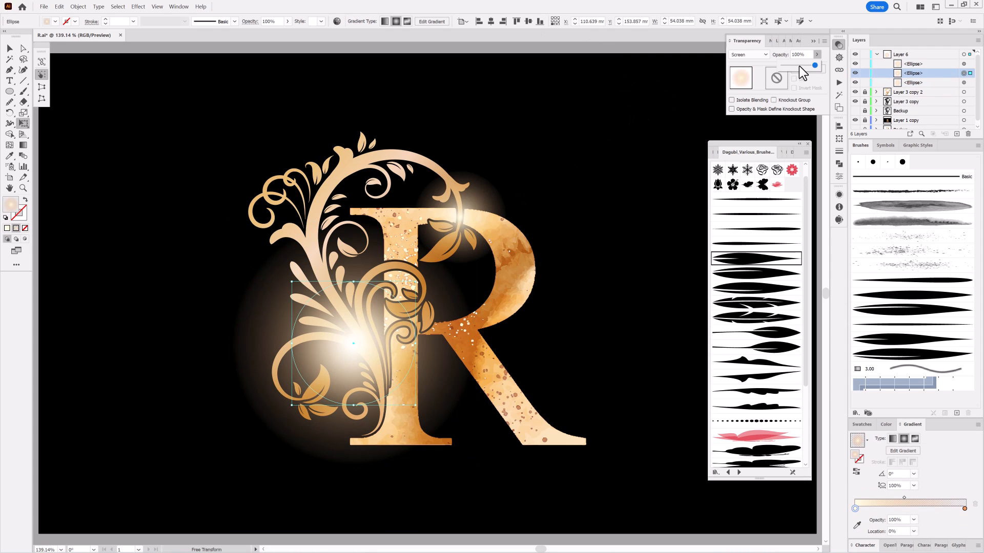
pyautogui.click(807, 144)
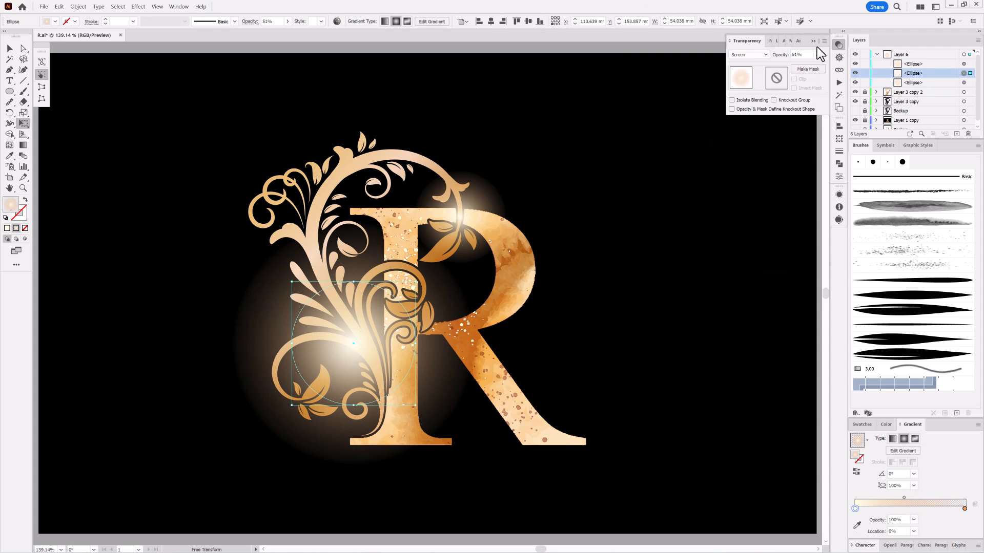
pyautogui.click(839, 45)
pyautogui.click(876, 54)
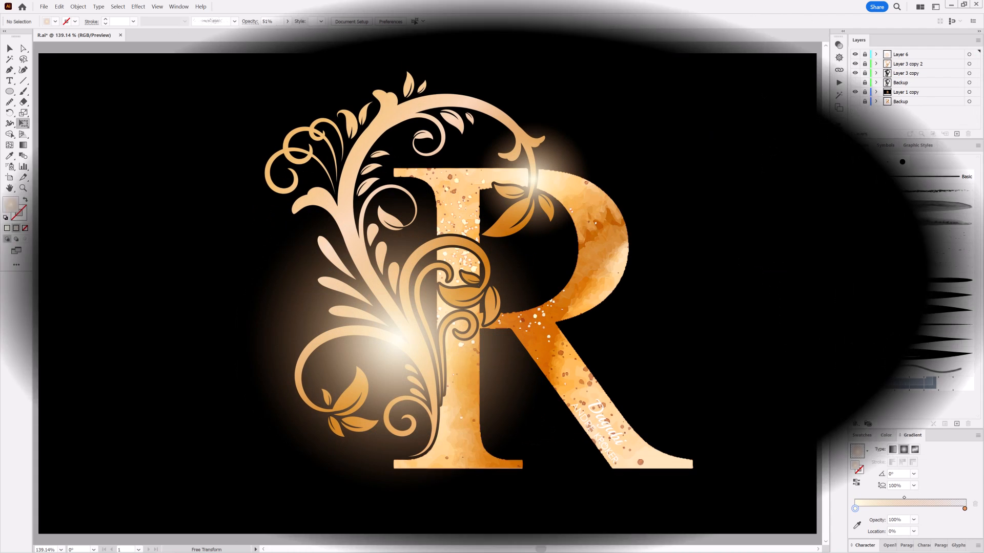